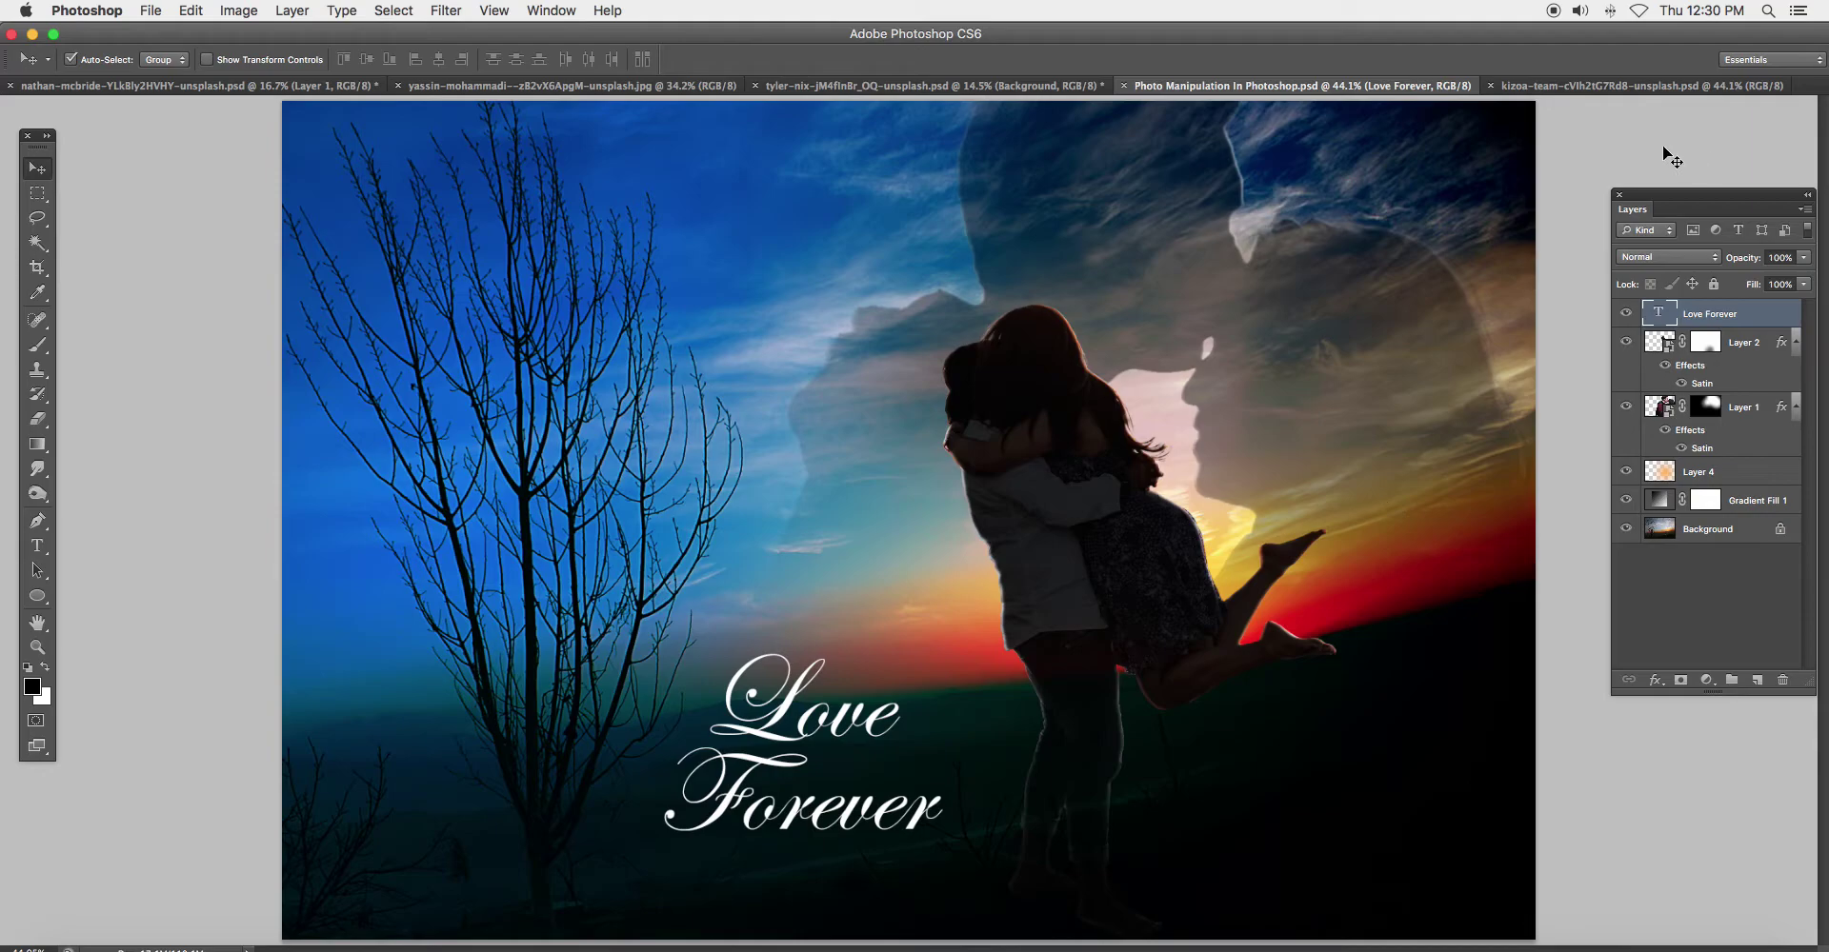
Compare the beach sunset composite against the Love Forever composite
{"action": "left_click", "coordinate": [1581, 86]}
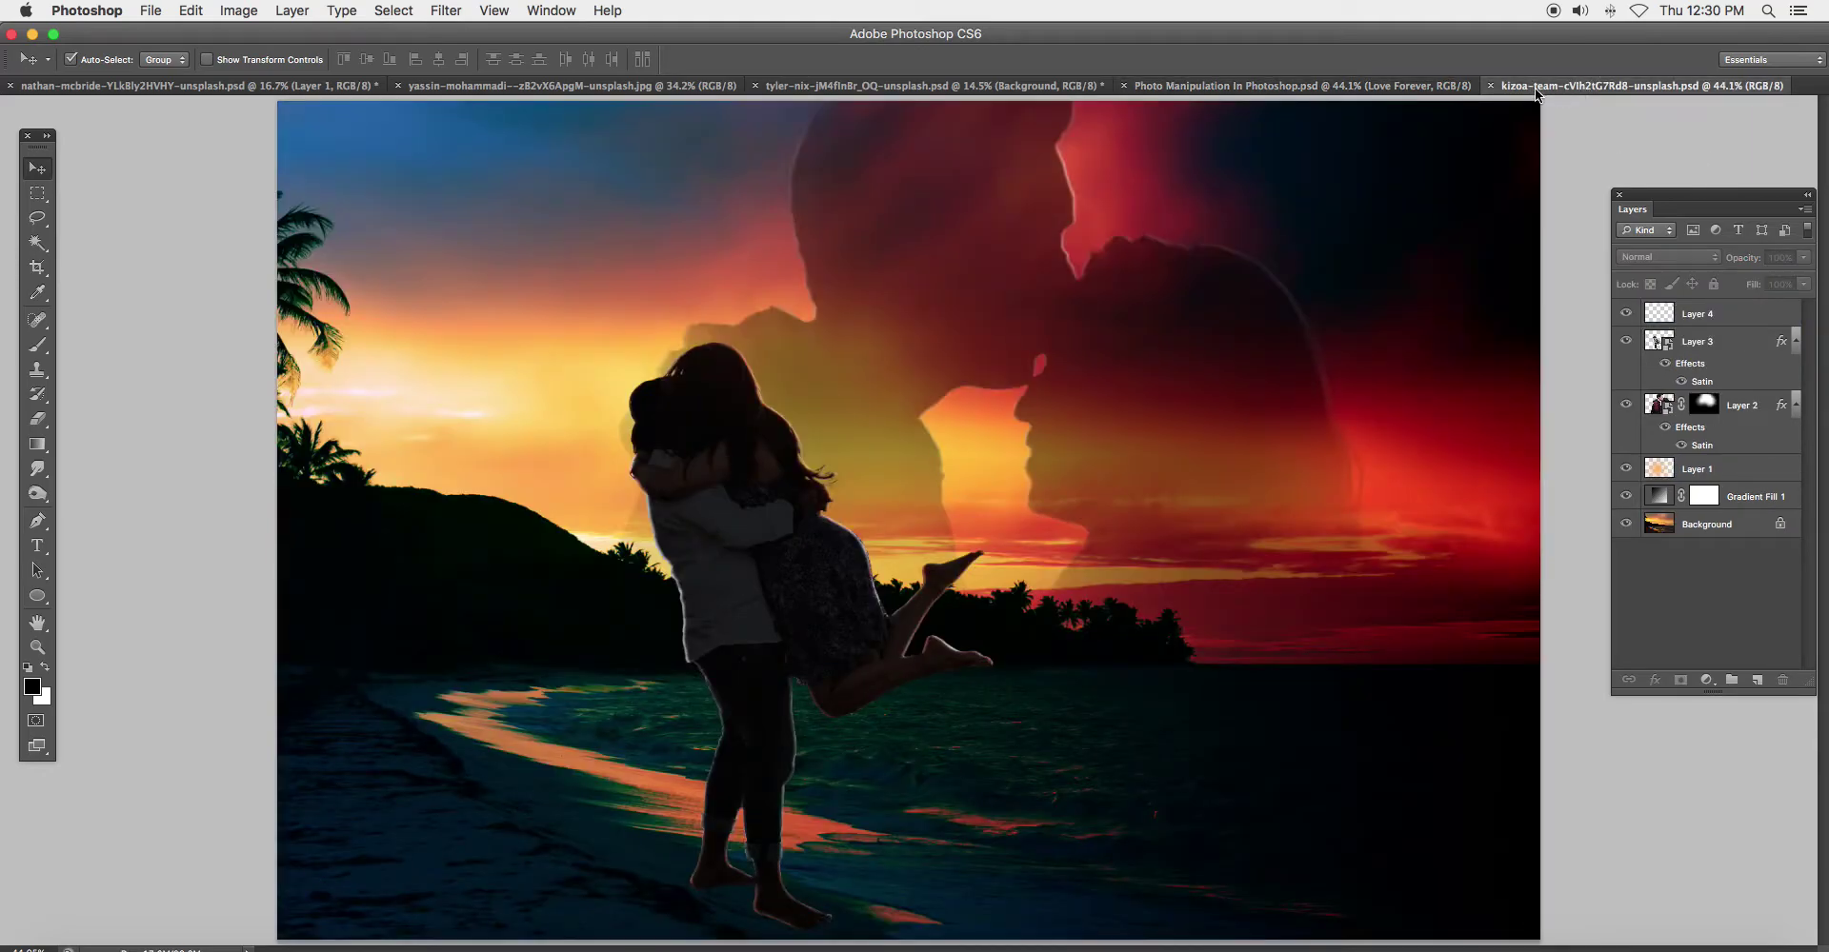
{"action": "left_click", "coordinate": [1396, 87]}
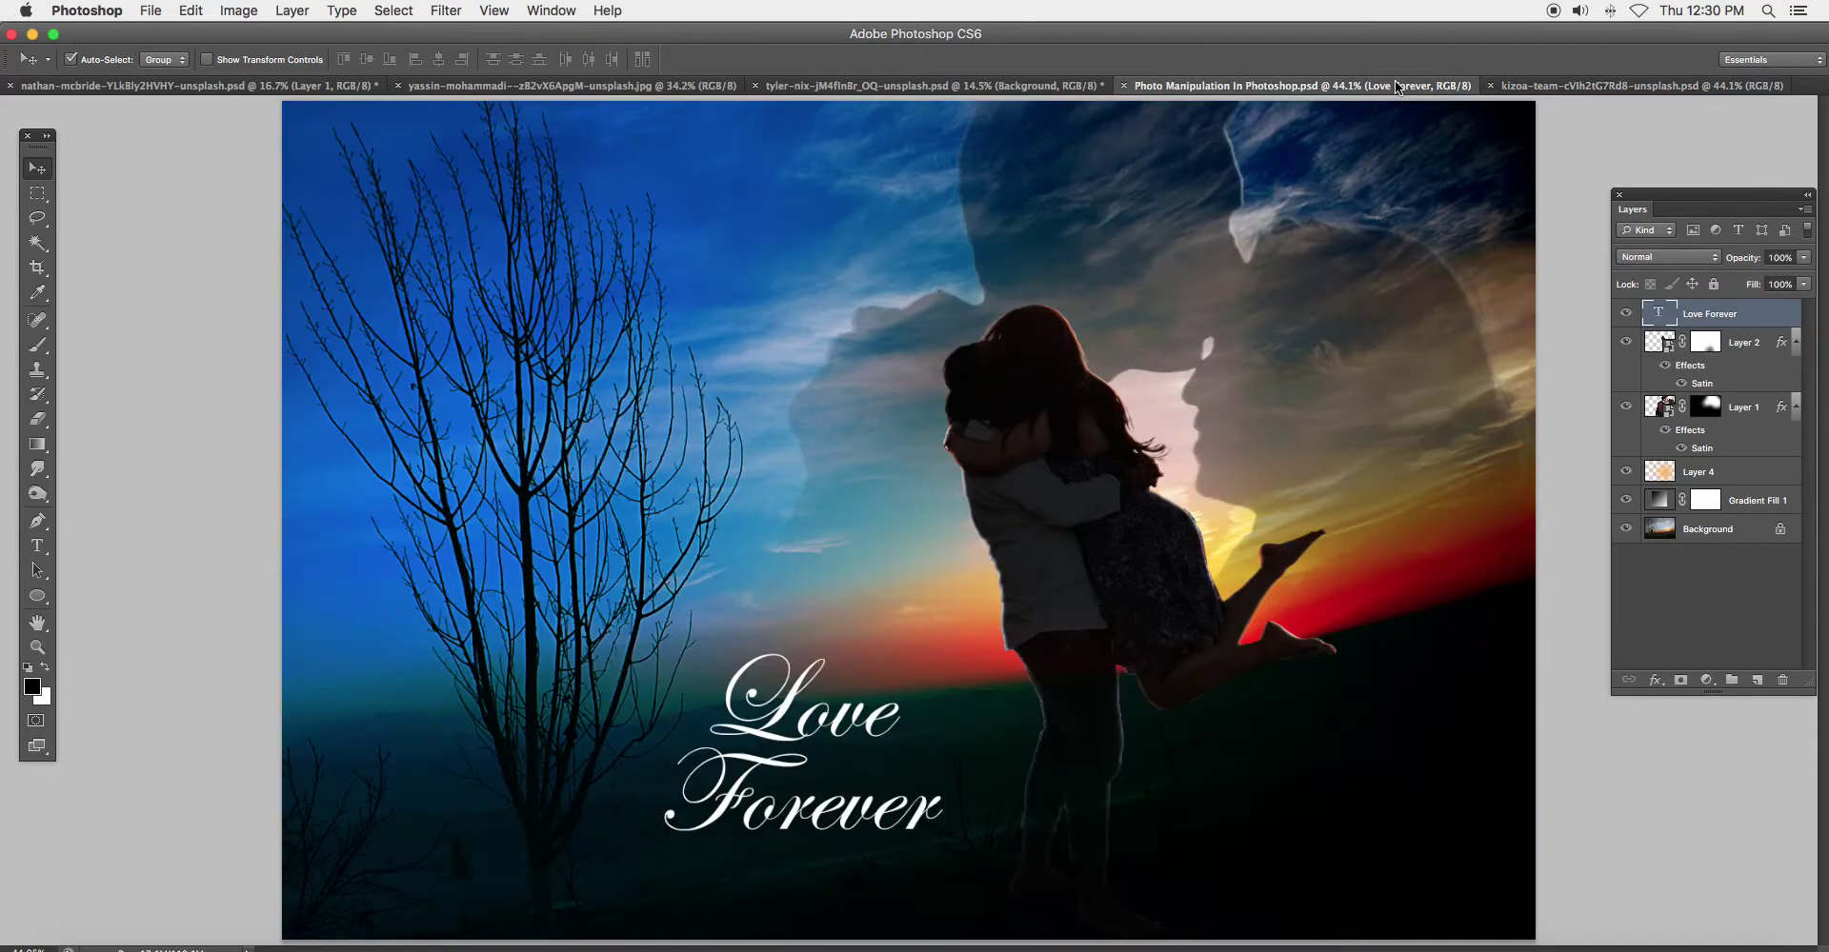
{"action": "left_click", "coordinate": [1572, 86]}
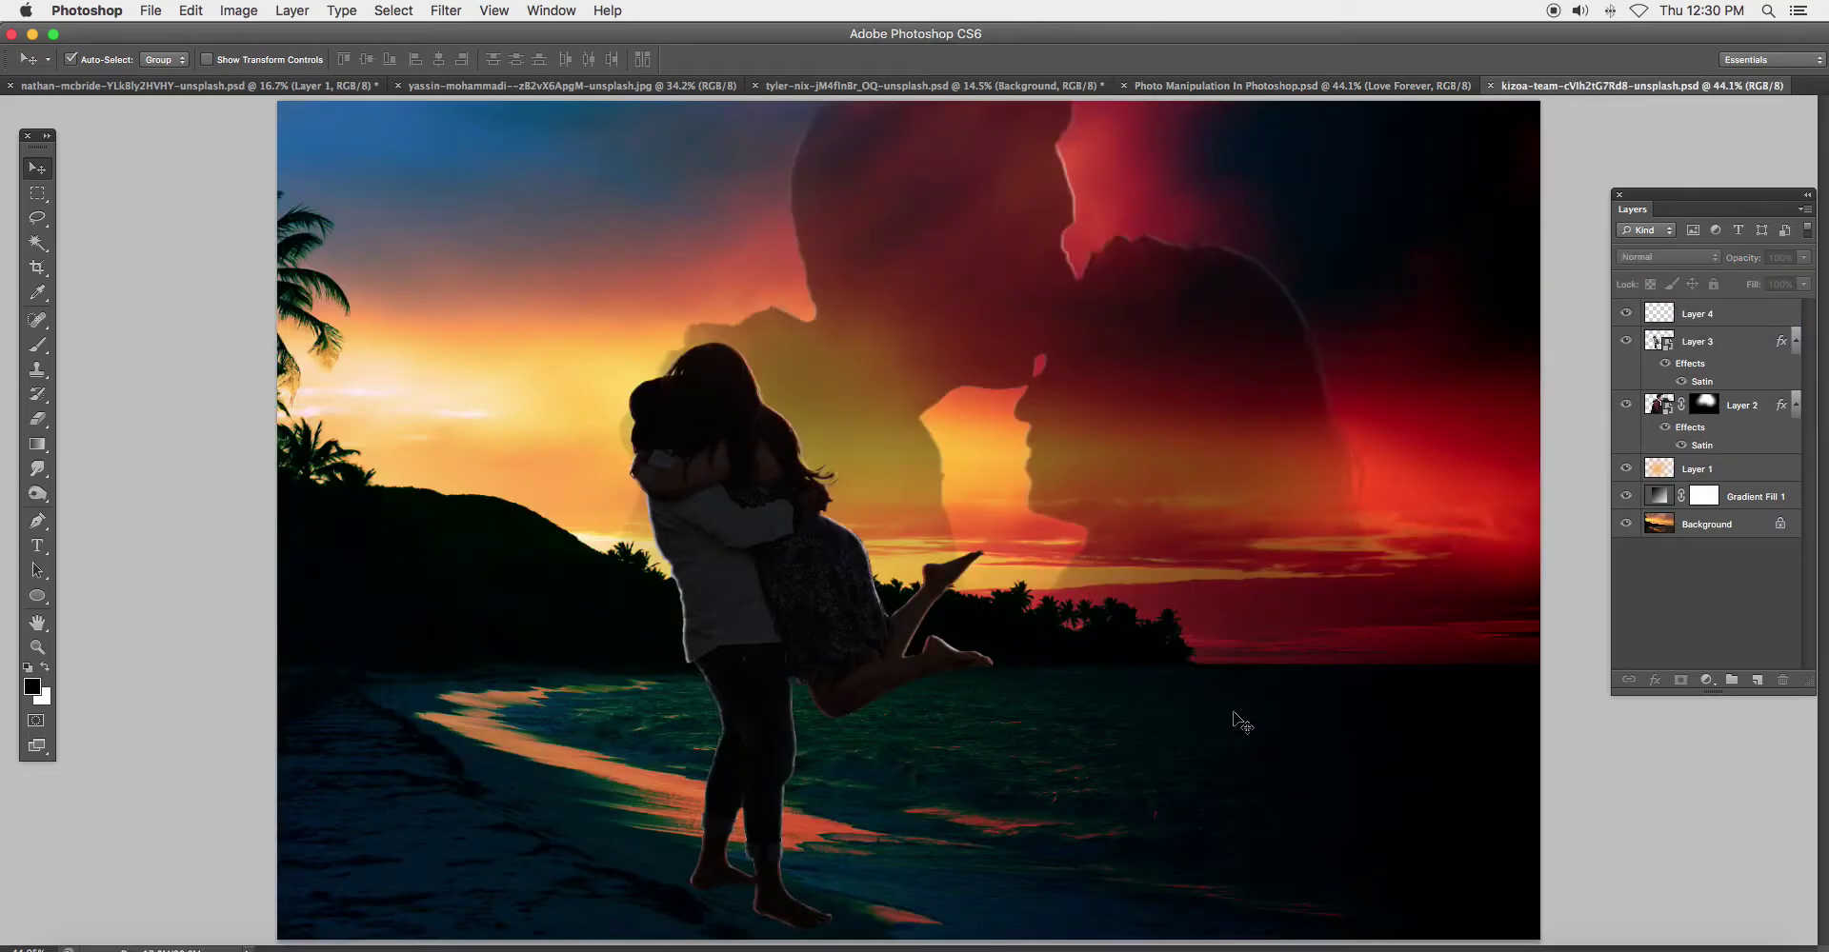
{"action": "left_click", "coordinate": [1400, 86]}
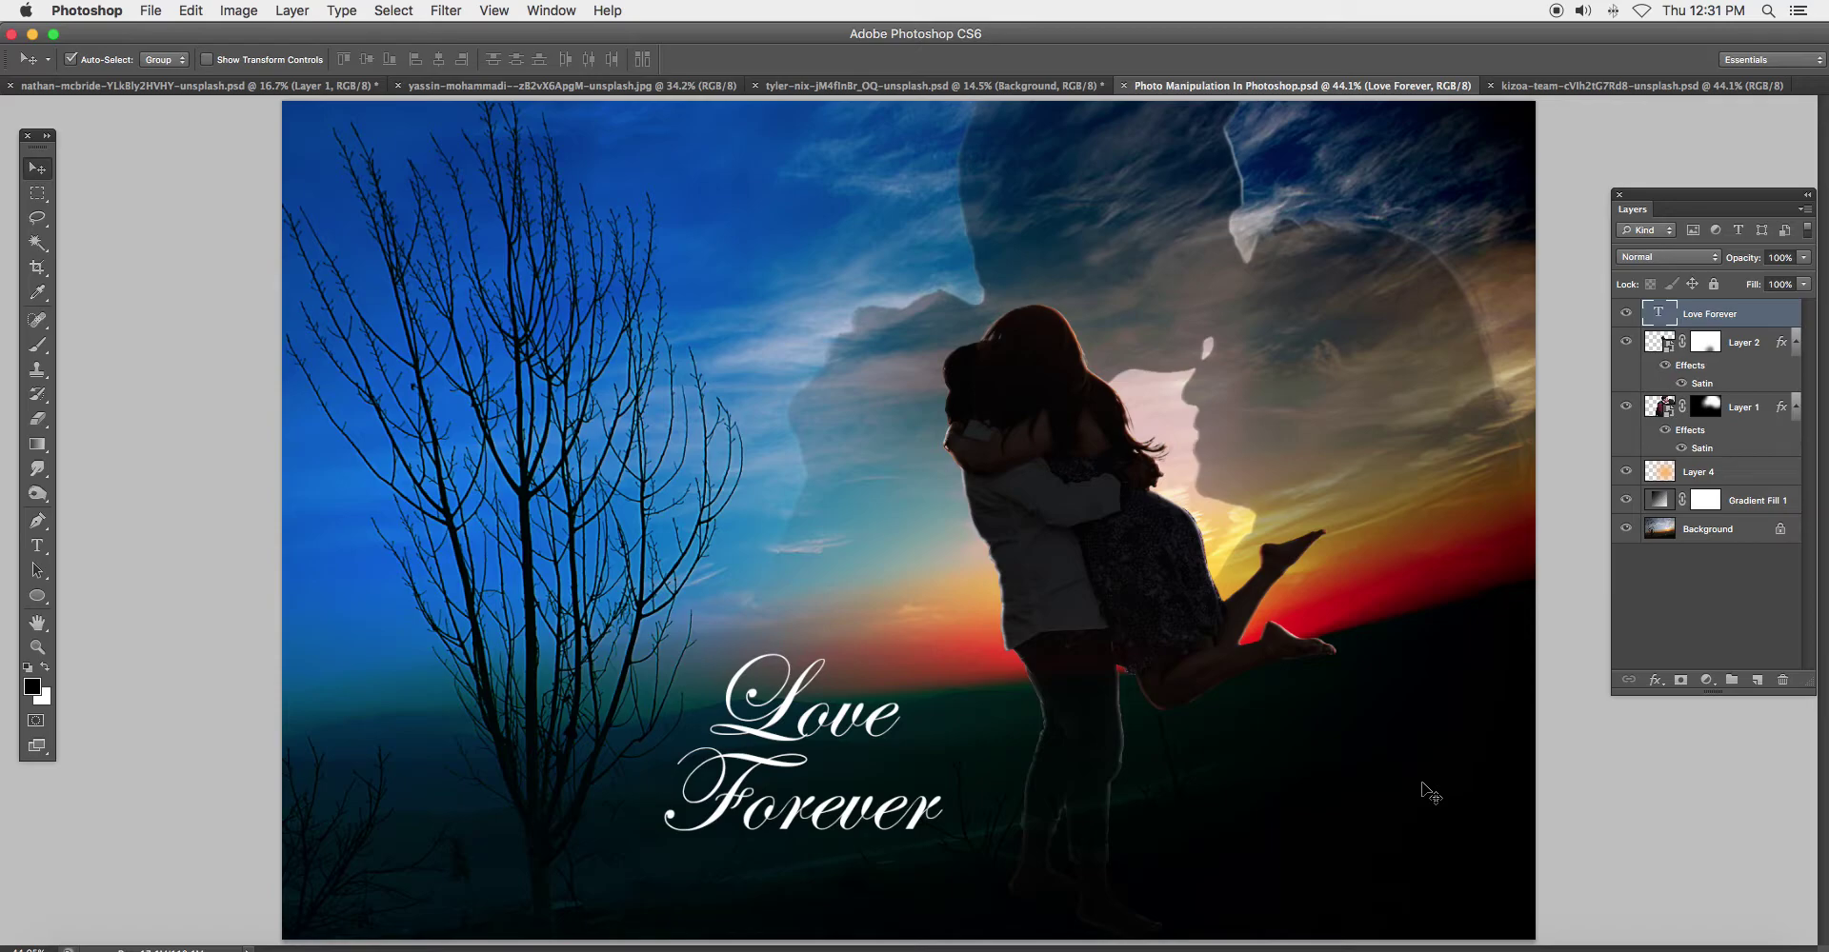
Flip between the composites once more, then close the Love Forever and beach sunset documents
{"action": "left_click", "coordinate": [1562, 86]}
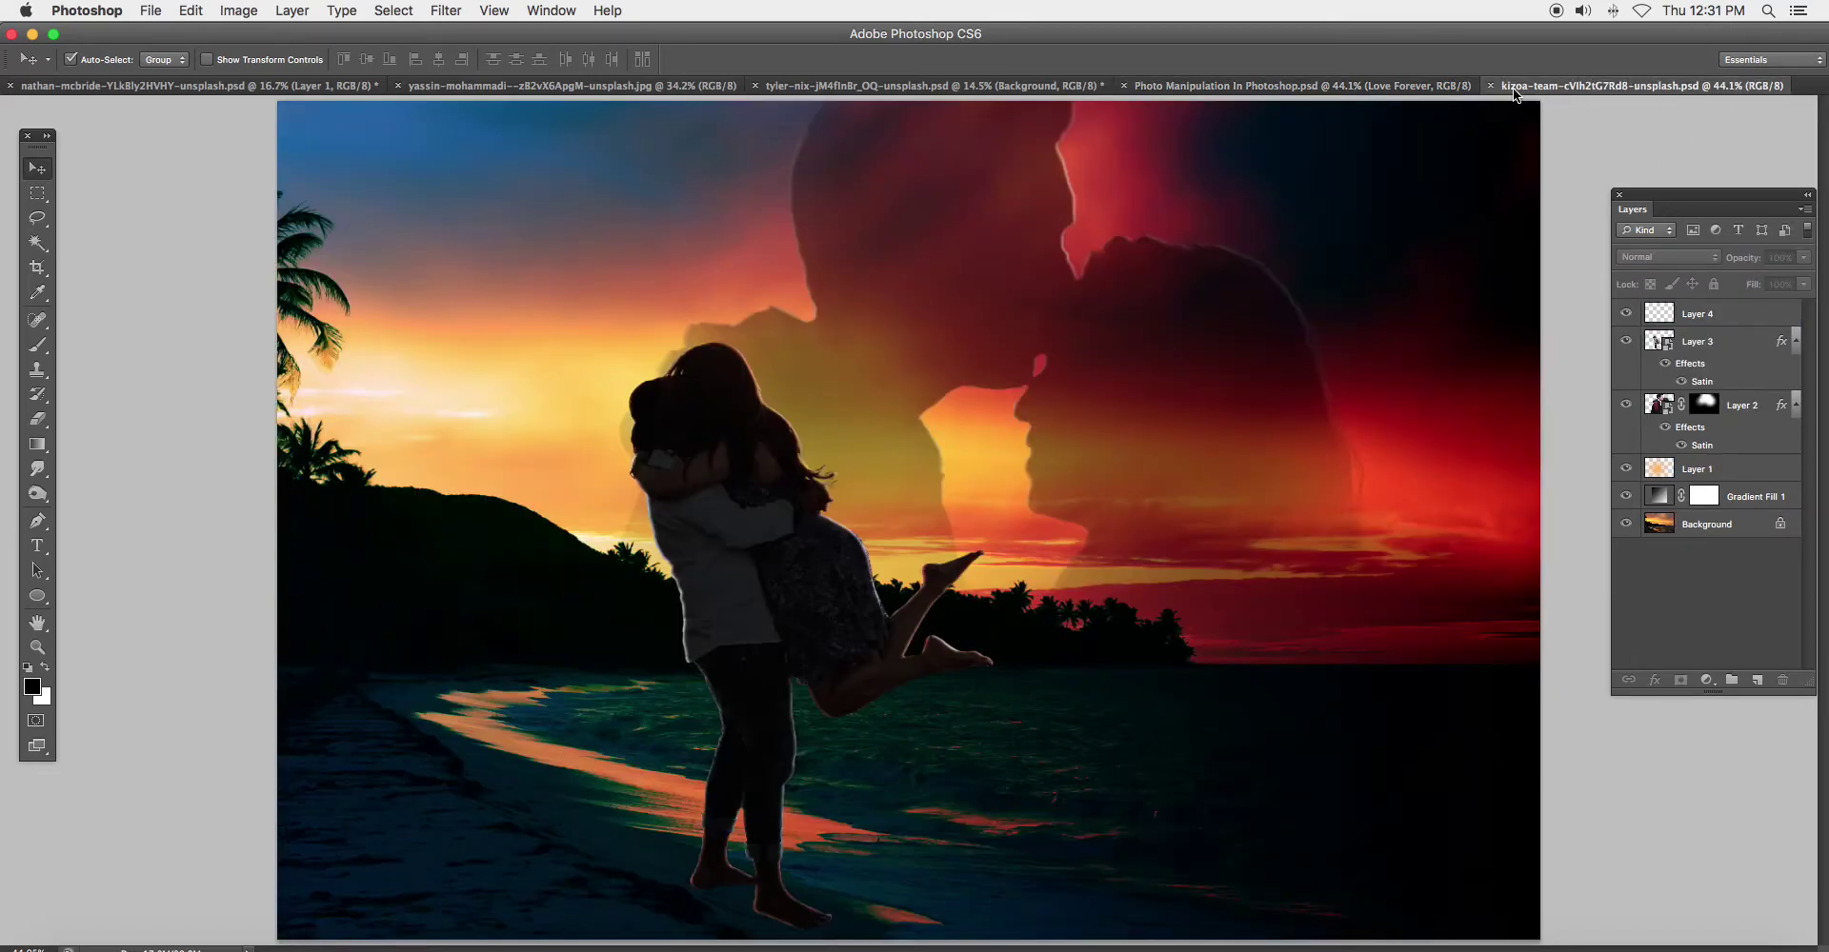
{"action": "left_click", "coordinate": [1390, 86]}
{"action": "left_click", "coordinate": [1580, 86]}
{"action": "left_click", "coordinate": [1371, 82]}
{"action": "key", "text": "super+w"}
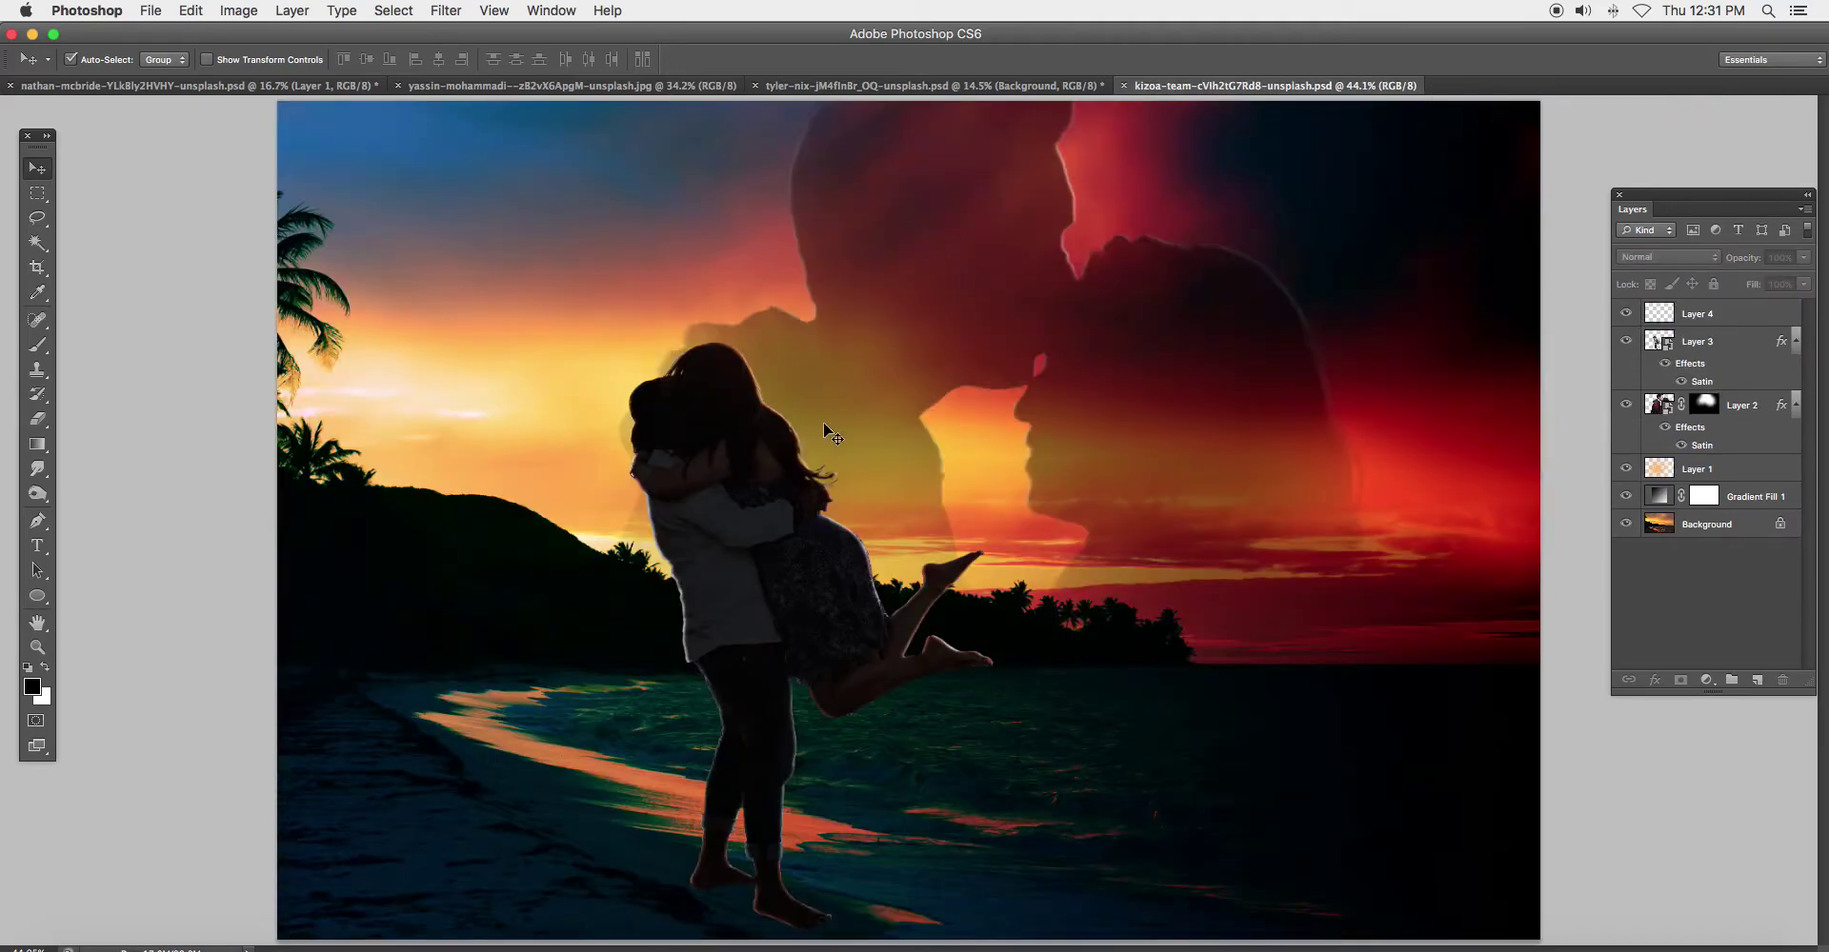
{"action": "key", "text": "super+w"}
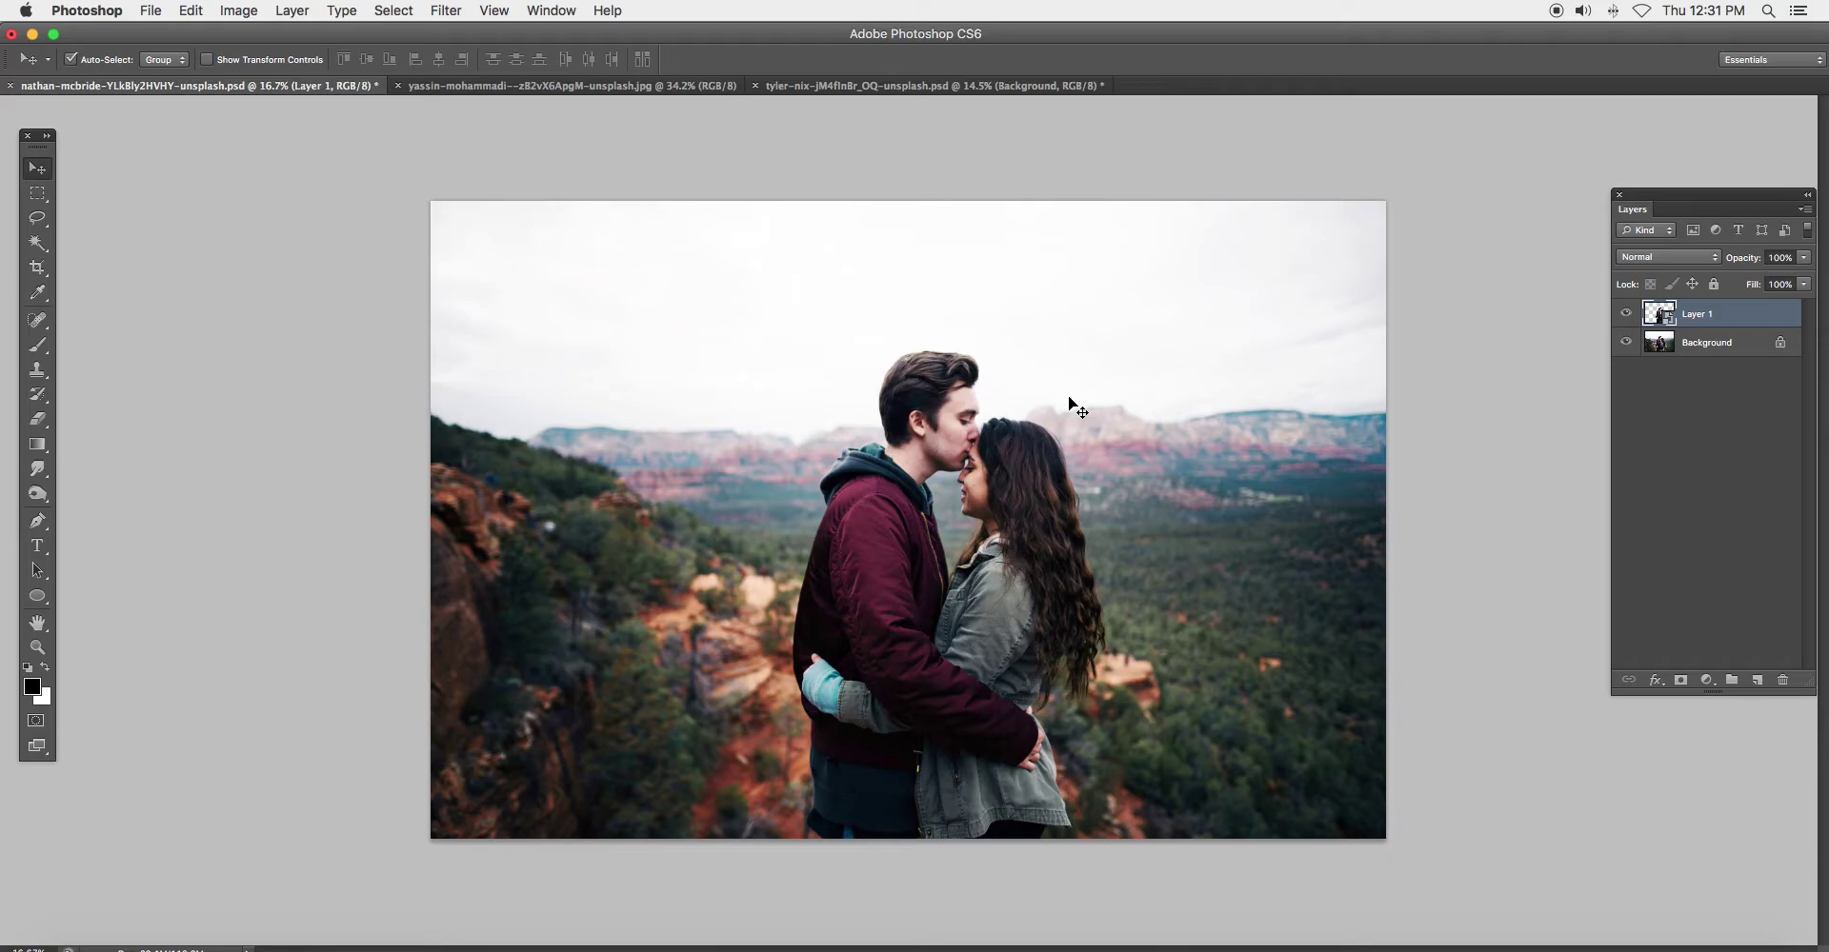
Browse the tree, beach and mountain source photos and hide the beach couple photo's Background layer
{"action": "left_click", "coordinate": [526, 87]}
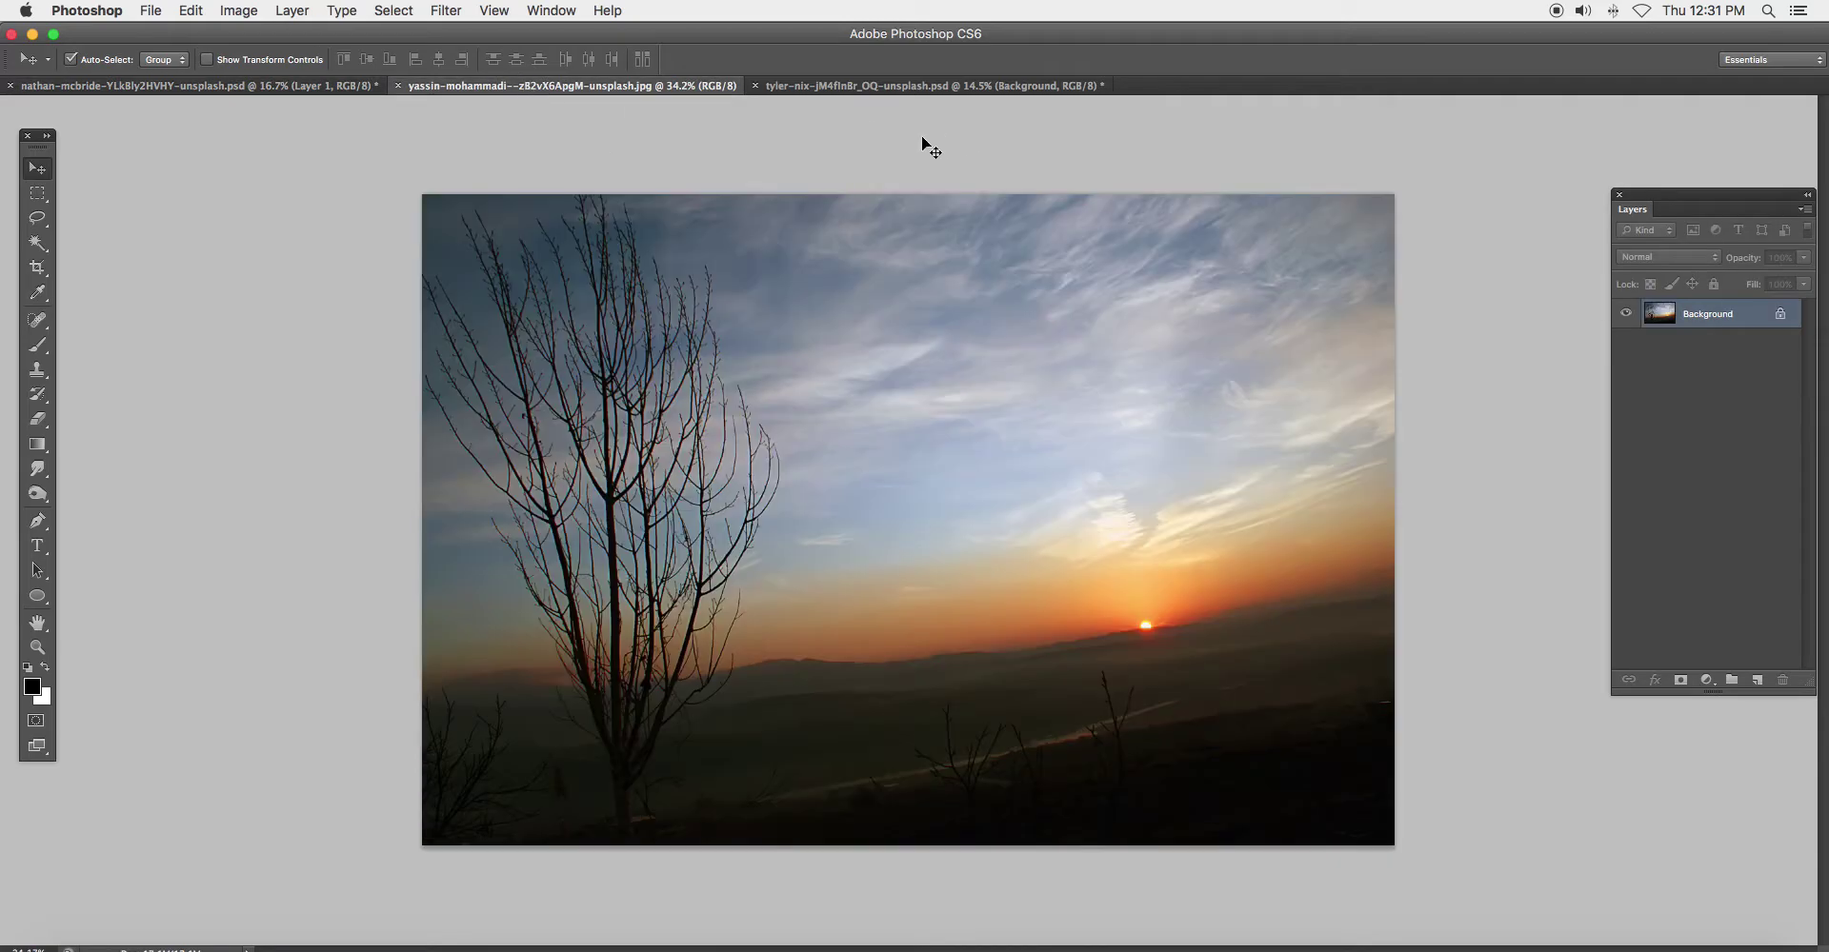
{"action": "left_click", "coordinate": [821, 86]}
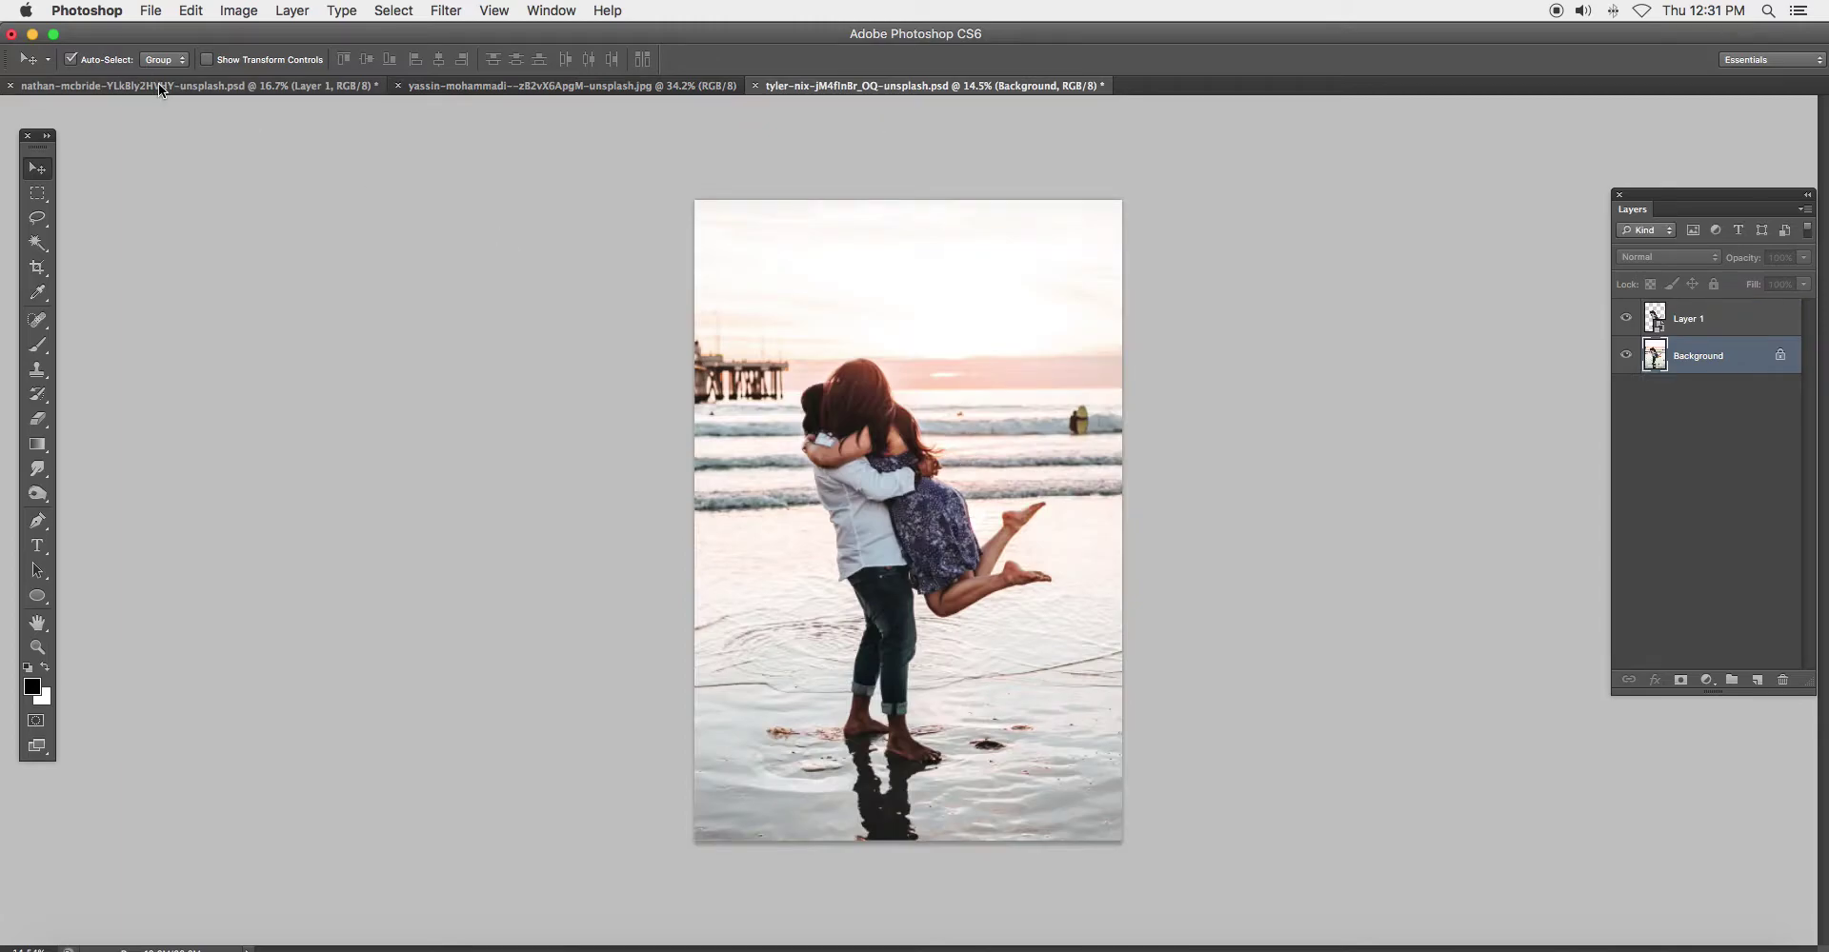
{"action": "left_click", "coordinate": [160, 88]}
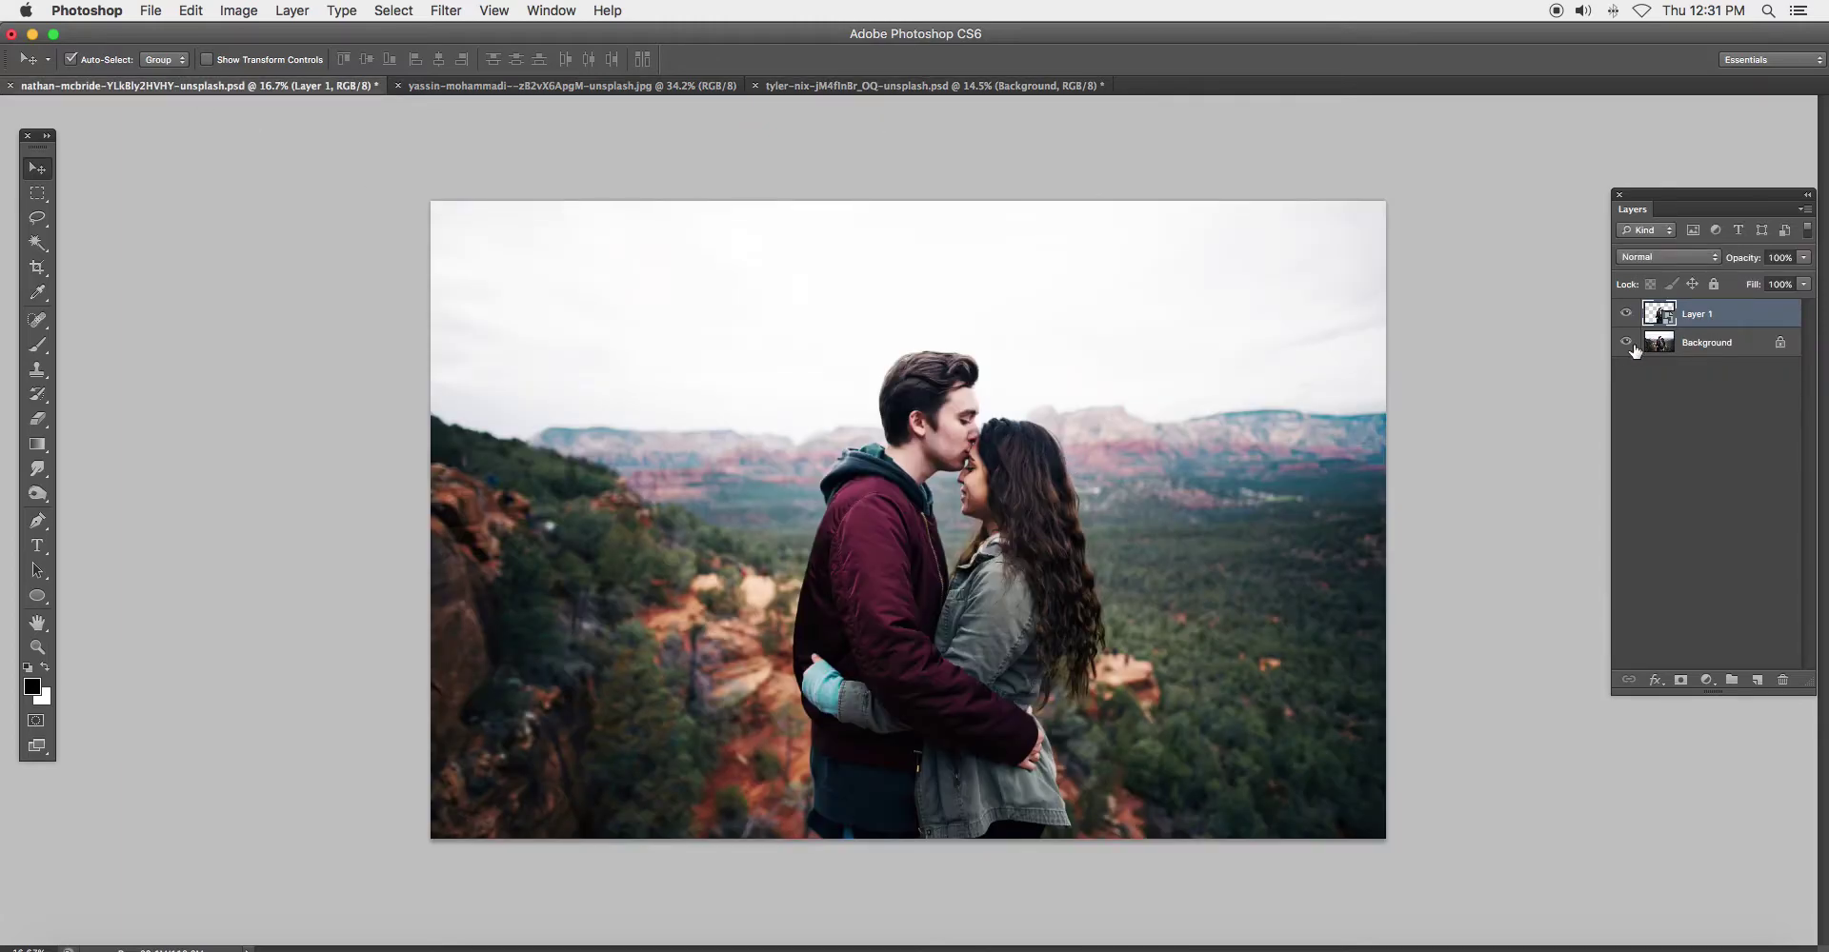
{"action": "left_click", "coordinate": [1627, 341]}
{"action": "left_click", "coordinate": [933, 86]}
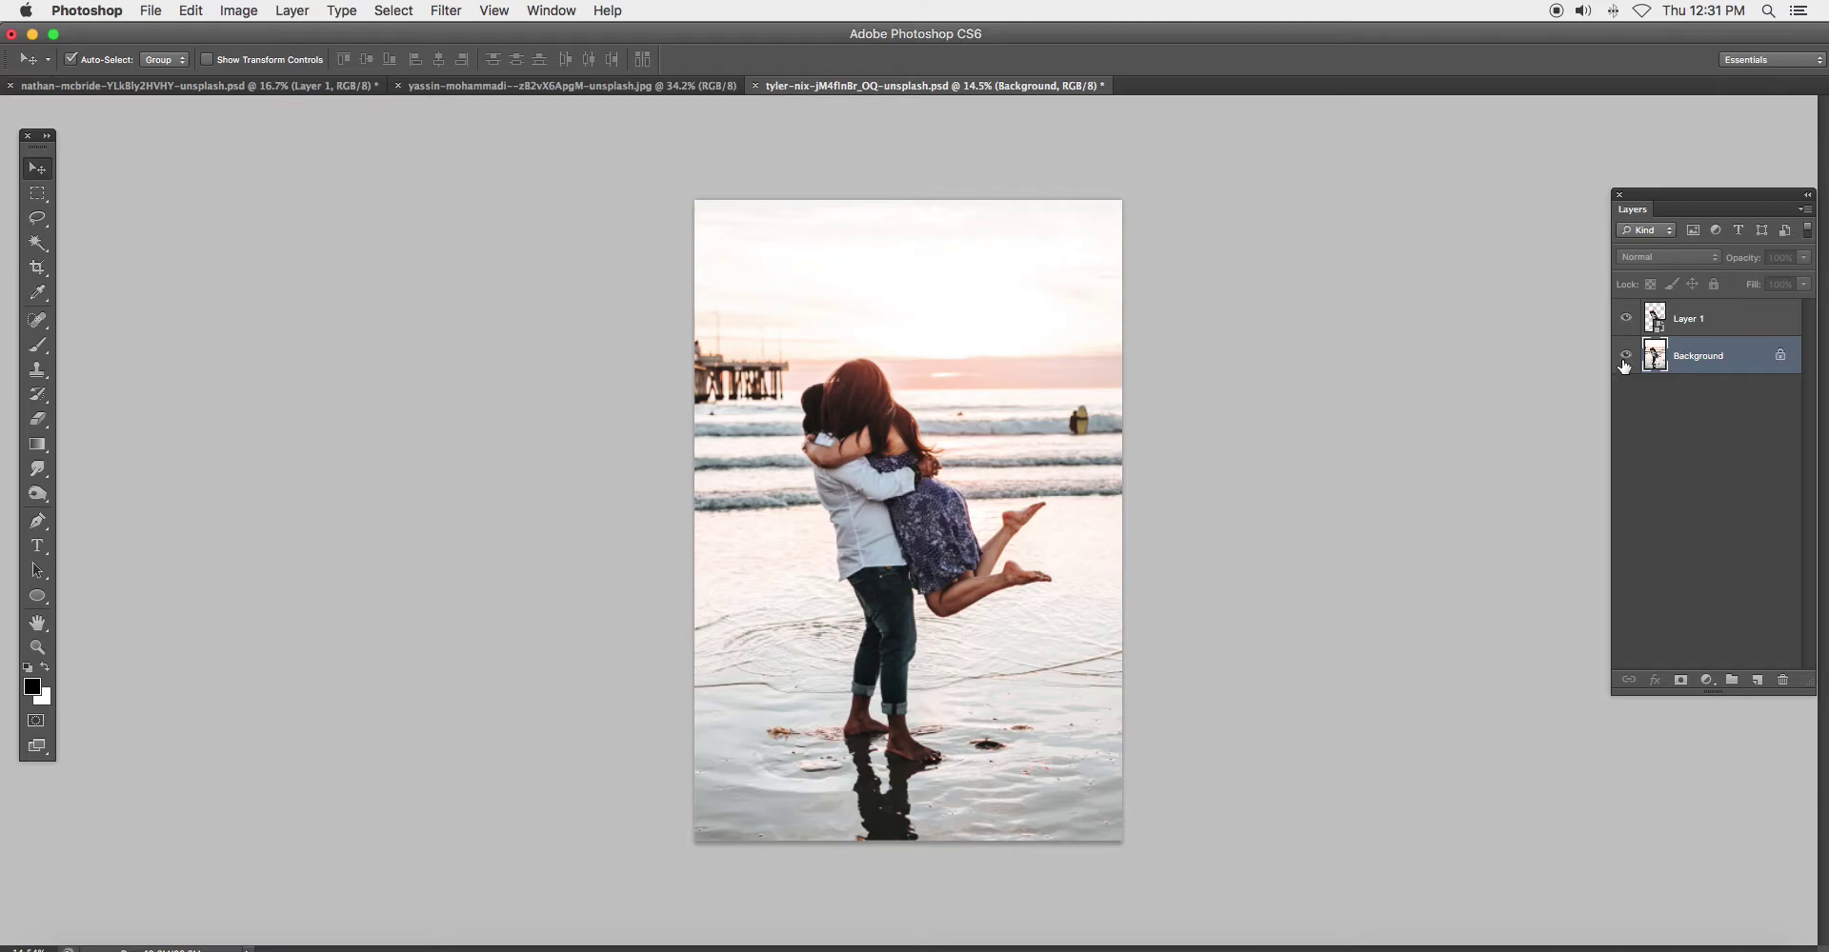
{"action": "left_click", "coordinate": [1626, 356]}
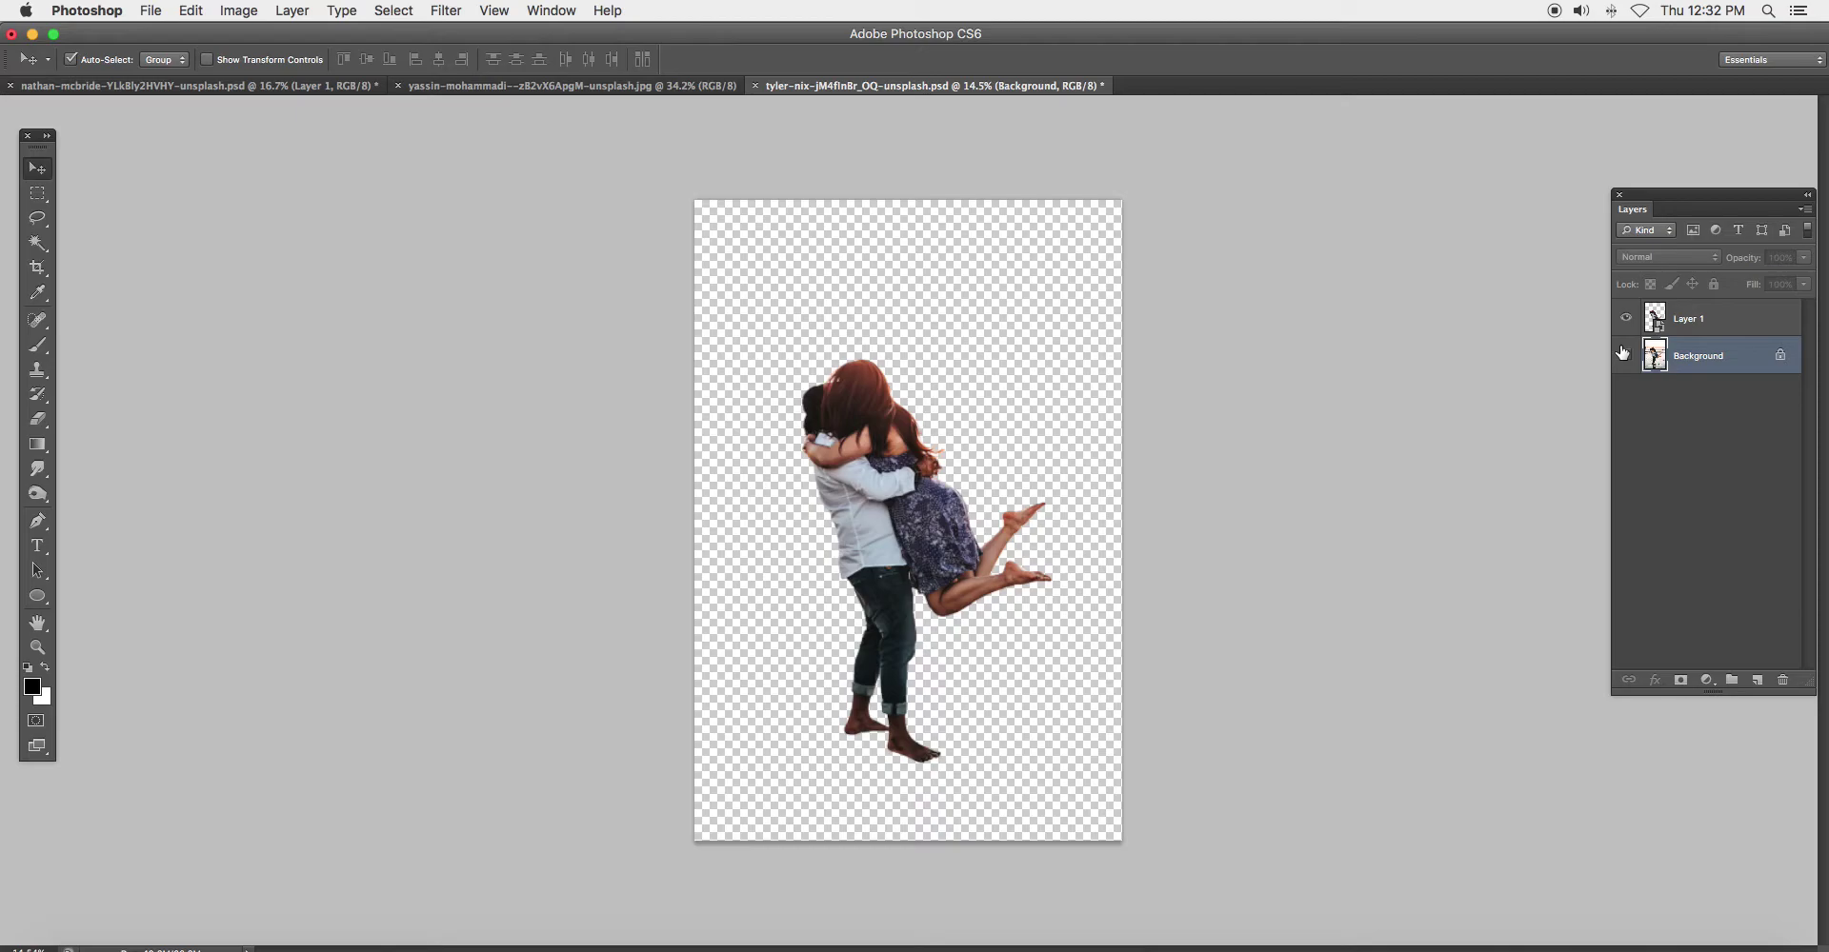
{"action": "left_click", "coordinate": [1624, 355]}
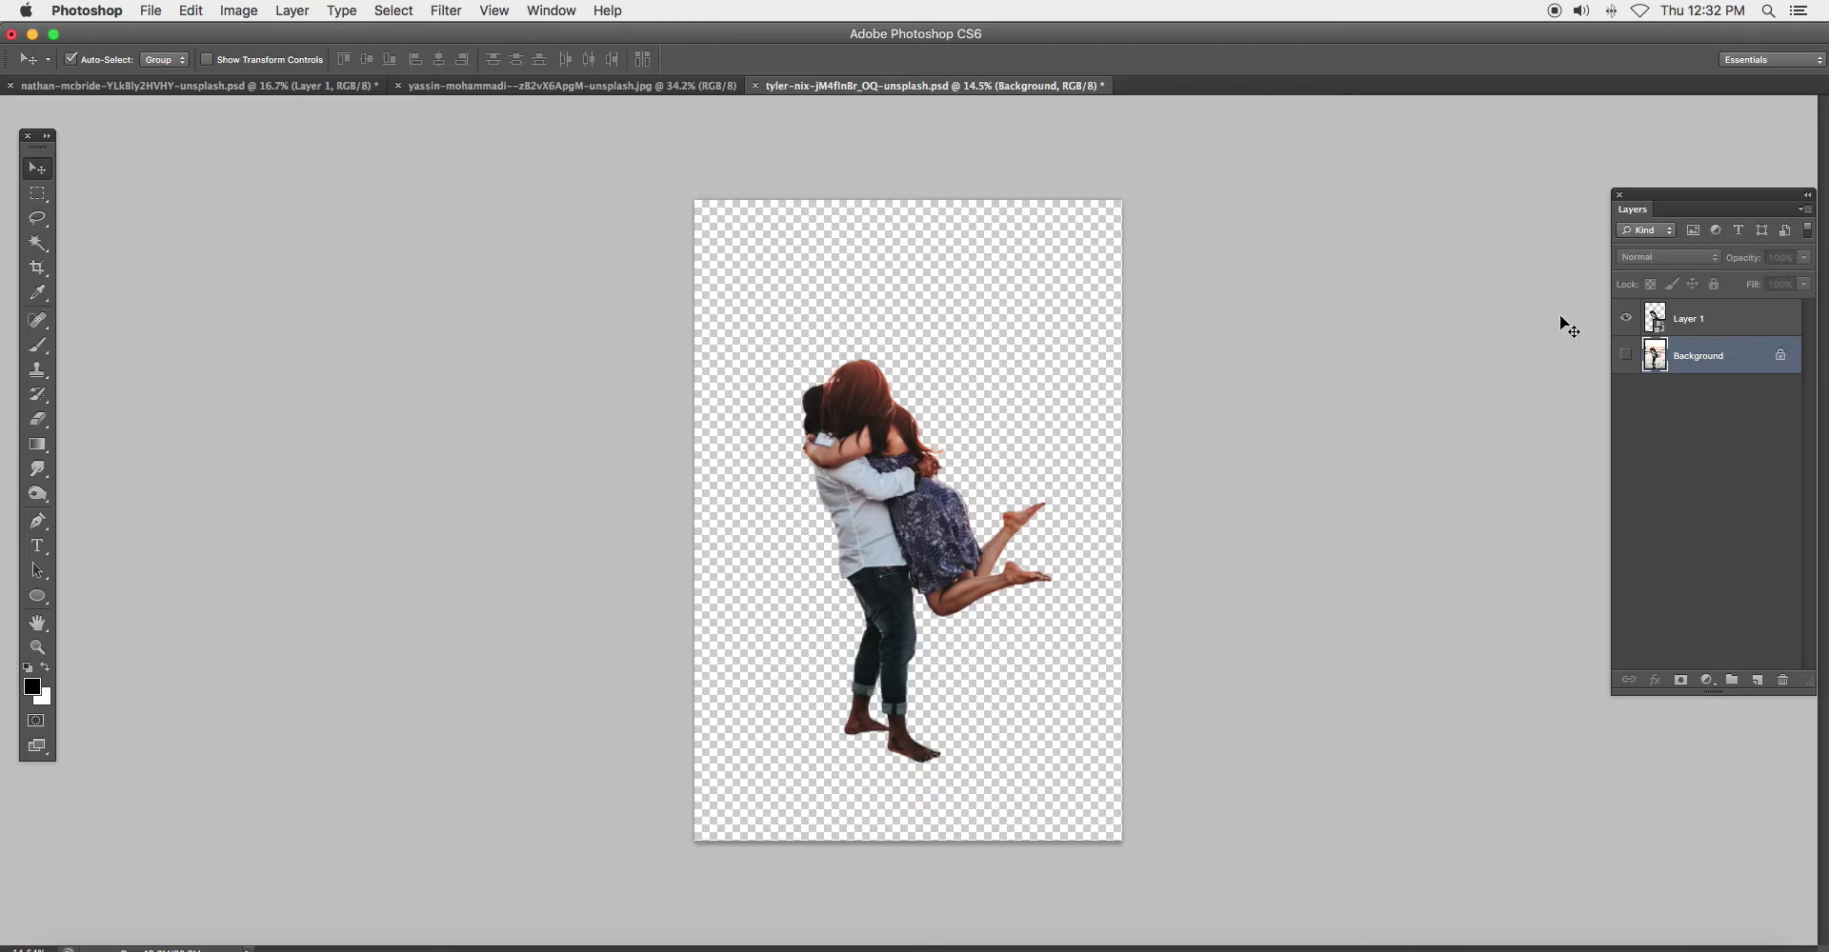
Create a new blank document 18 × 12 inches at 300 ppi
{"action": "left_click", "coordinate": [153, 10]}
{"action": "left_click", "coordinate": [205, 32]}
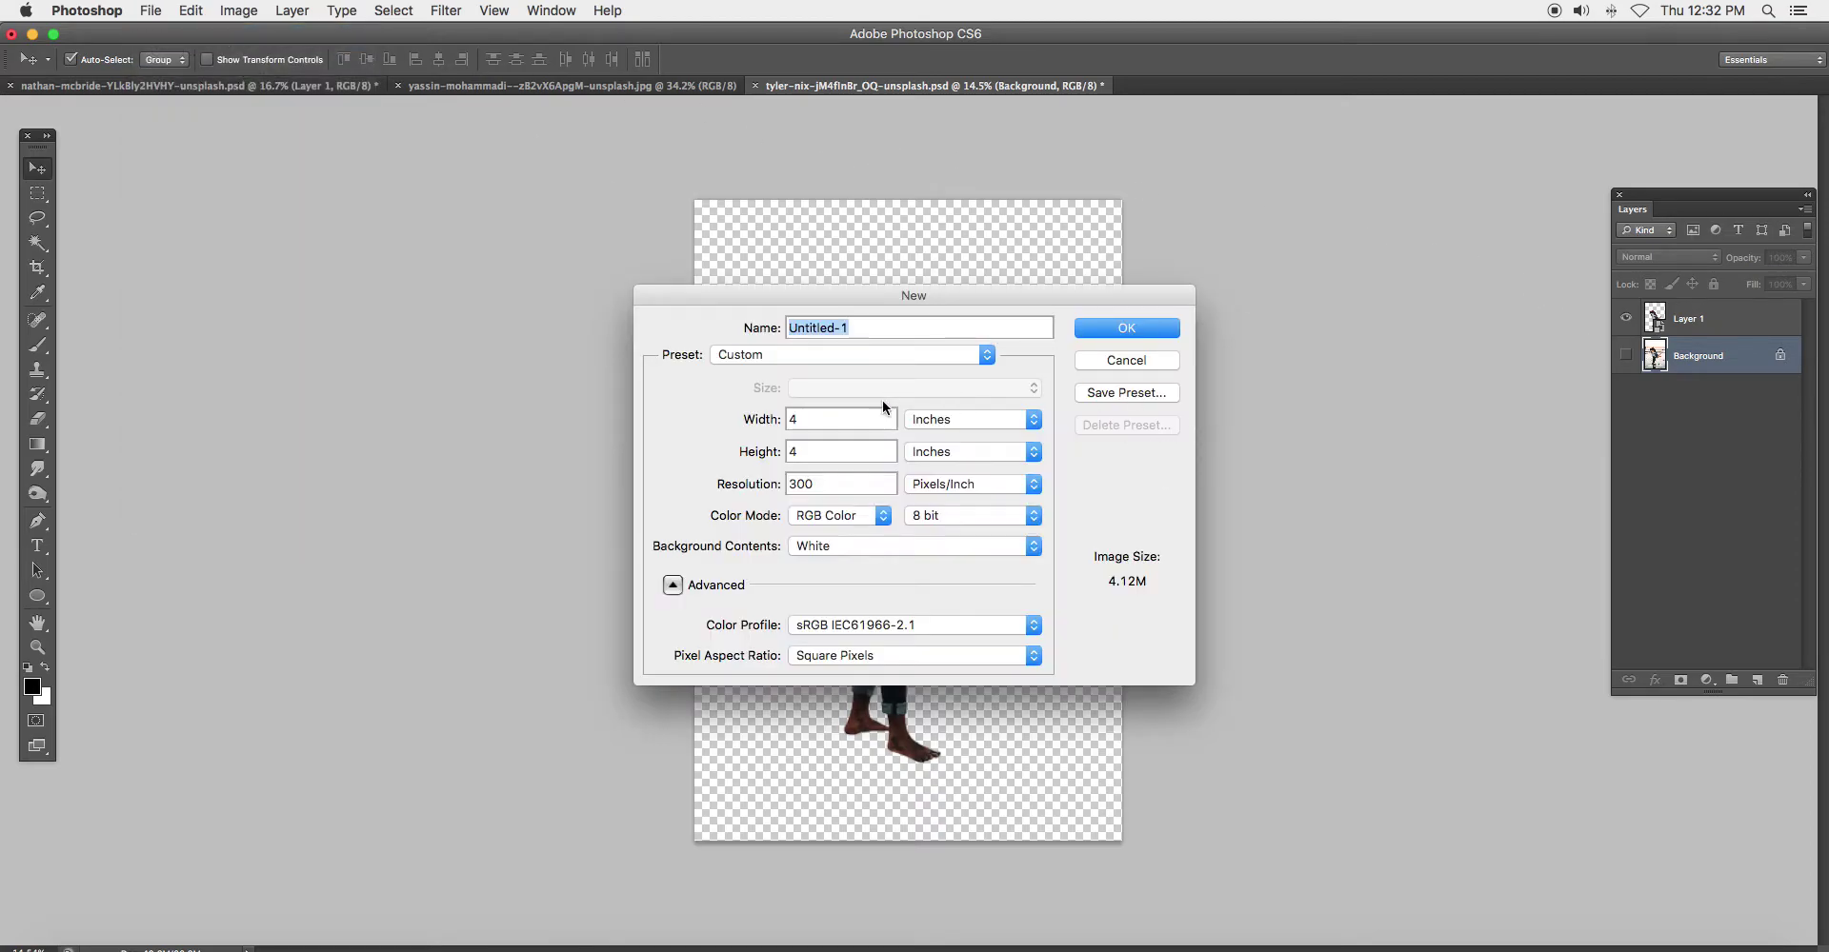
{"action": "left_click", "coordinate": [947, 422]}
{"action": "left_click", "coordinate": [809, 427]}
{"action": "double_click", "coordinate": [810, 419]}
{"action": "type", "text": "18"}
{"action": "key", "text": "Tab"}
{"action": "type", "text": "12"}
{"action": "key", "text": "Tab"}
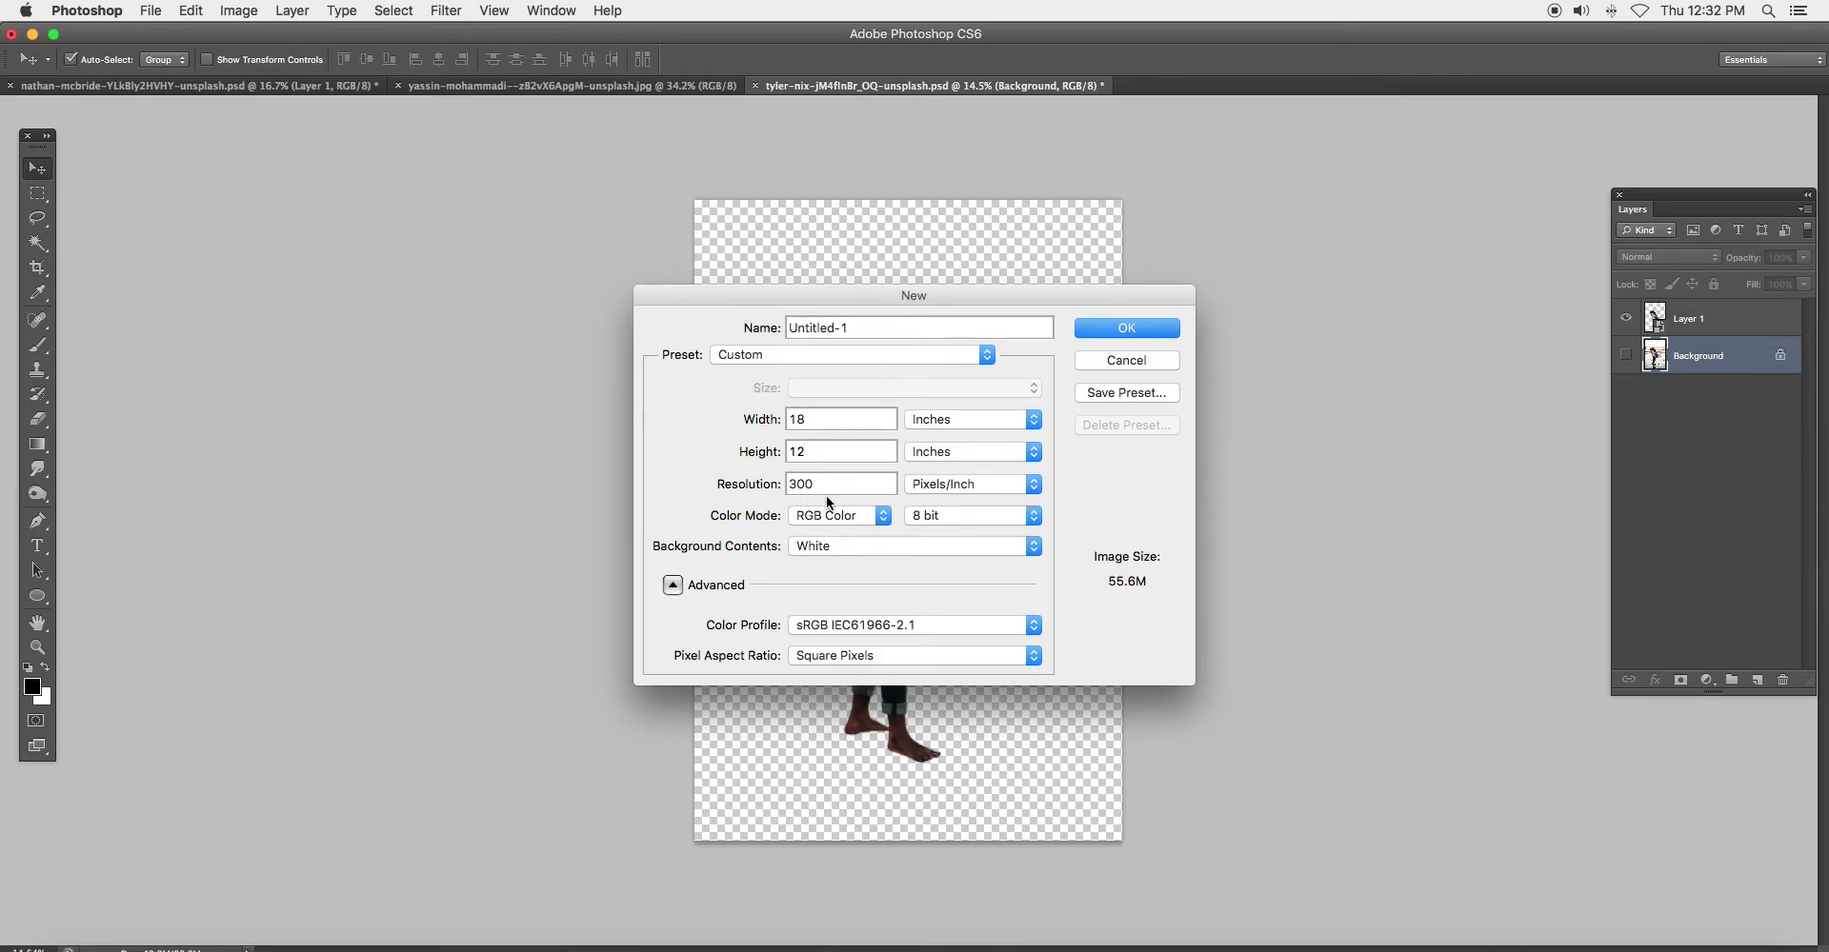
{"action": "left_click", "coordinate": [1134, 331]}
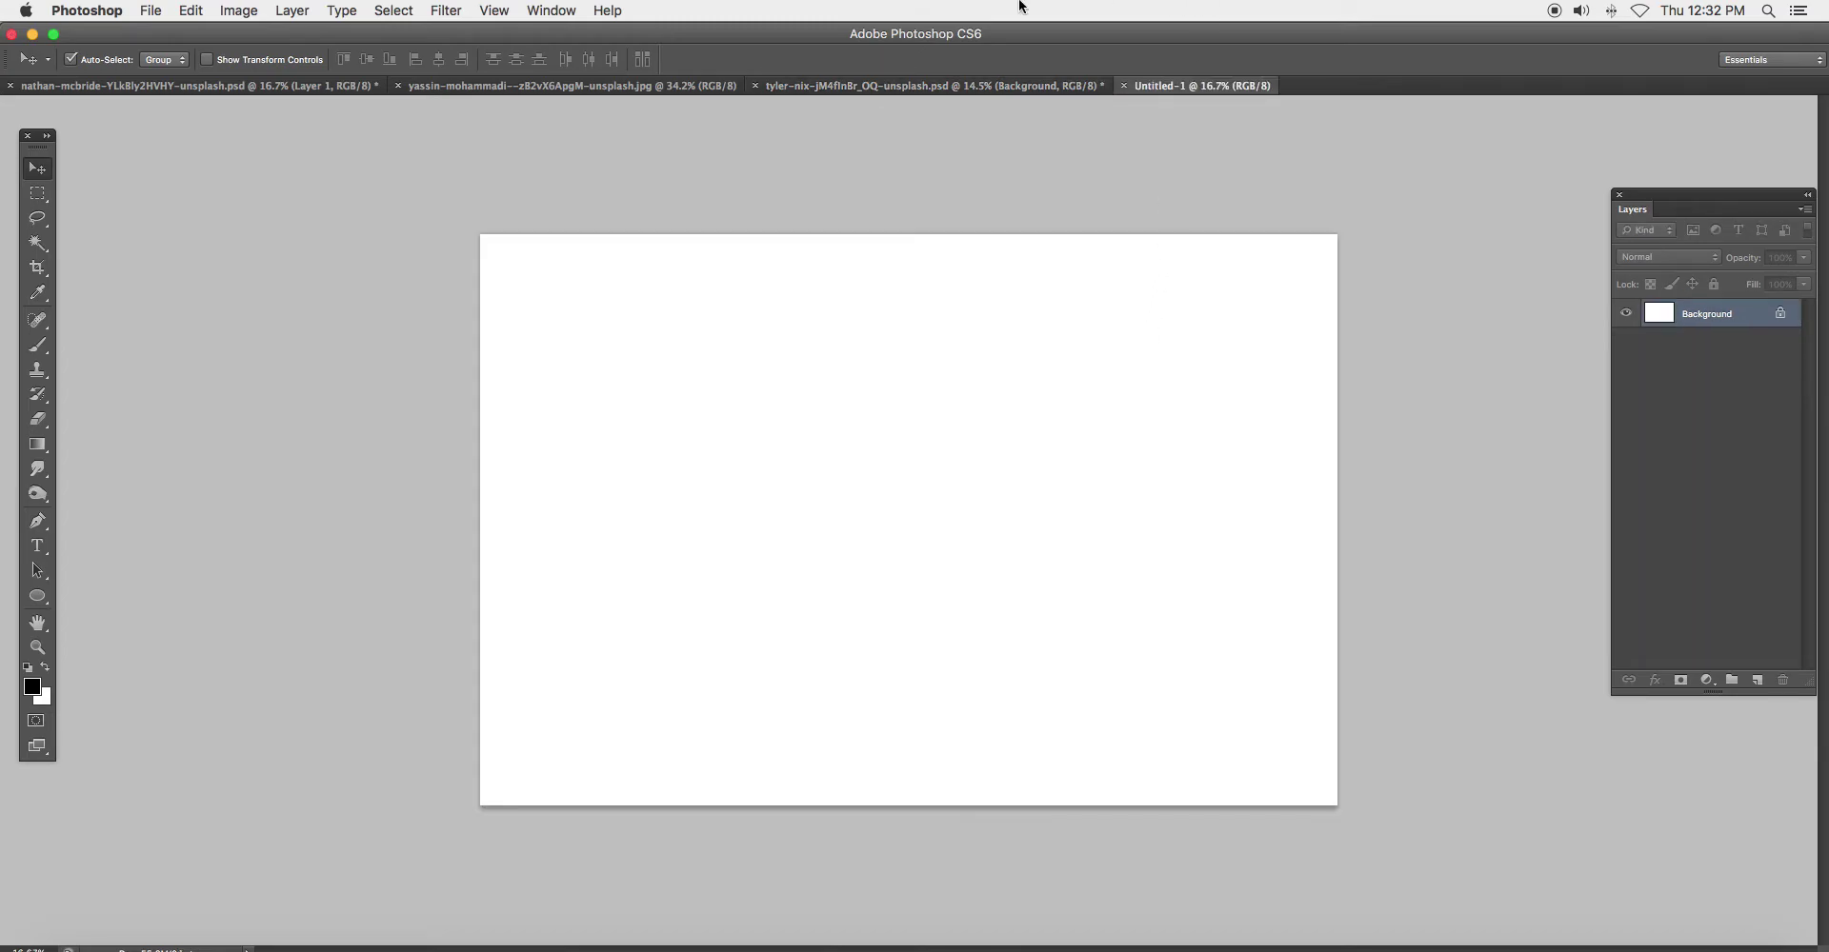
Drag the tree-and-sunset photo into the Untitled-1 document
{"action": "key", "text": "super+0"}
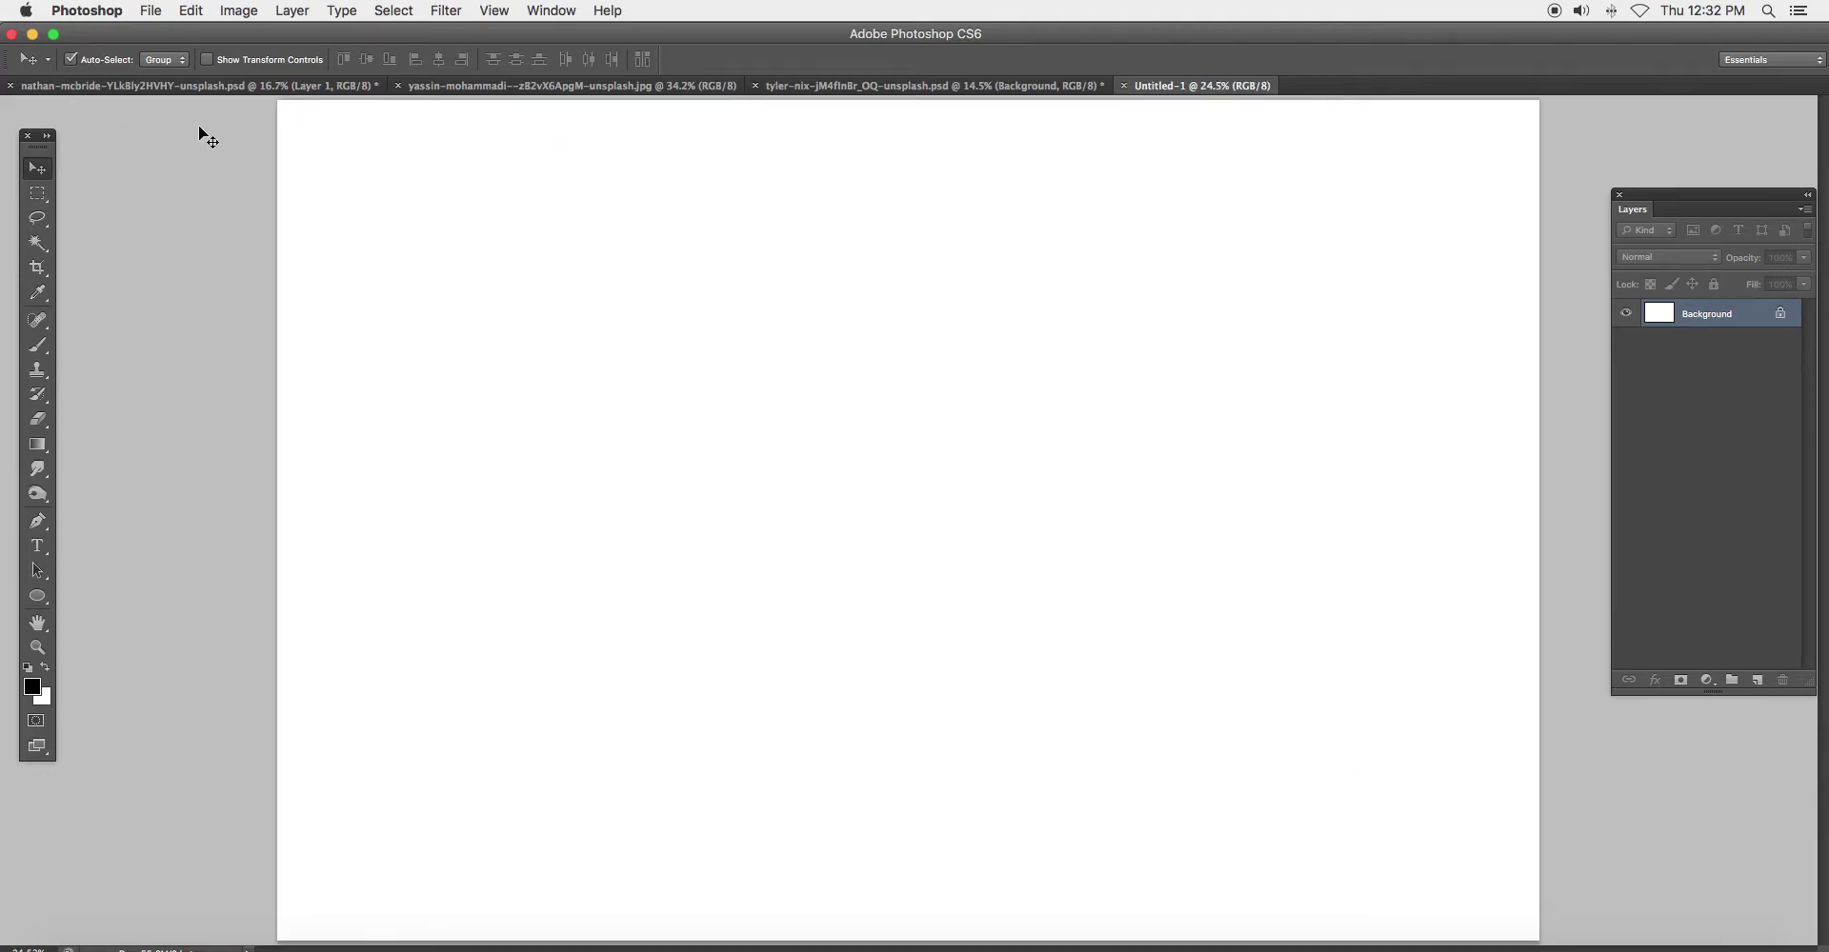
{"action": "left_click", "coordinate": [511, 84]}
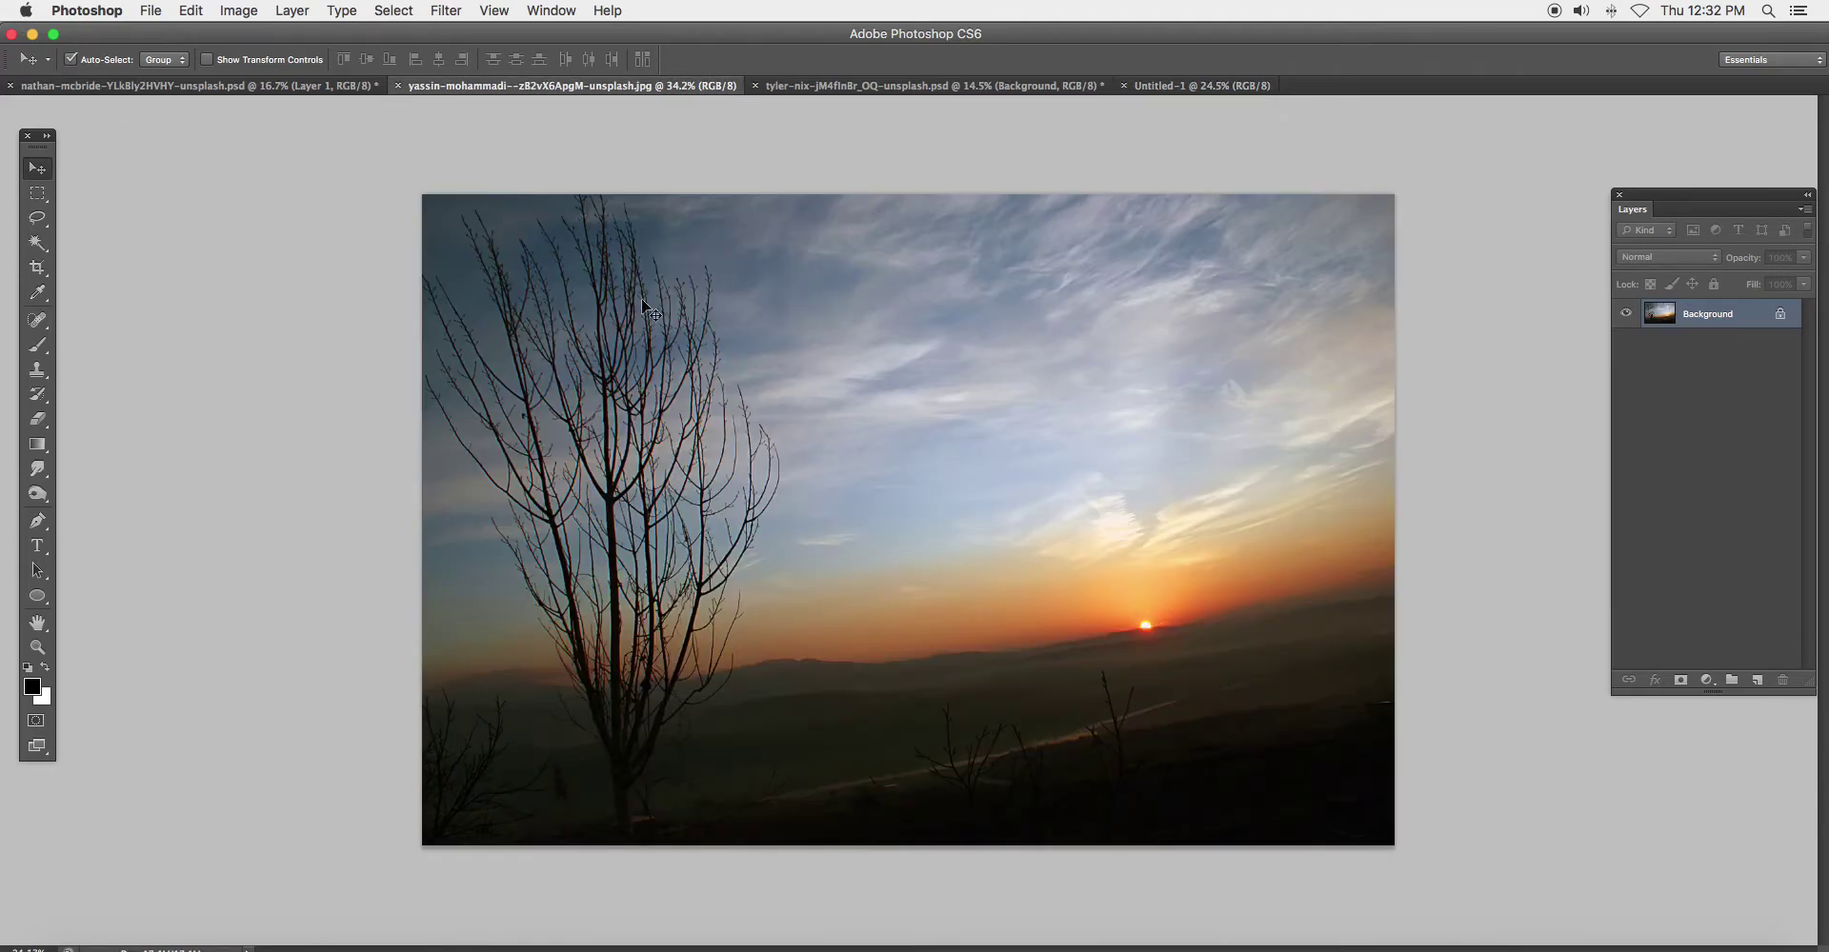
{"action": "mouse_move", "coordinate": [1152, 210]}
{"action": "left_mouse_down"}
{"action": "mouse_move", "coordinate": [1195, 113]}
{"action": "mouse_move", "coordinate": [1064, 438]}
{"action": "left_mouse_up"}
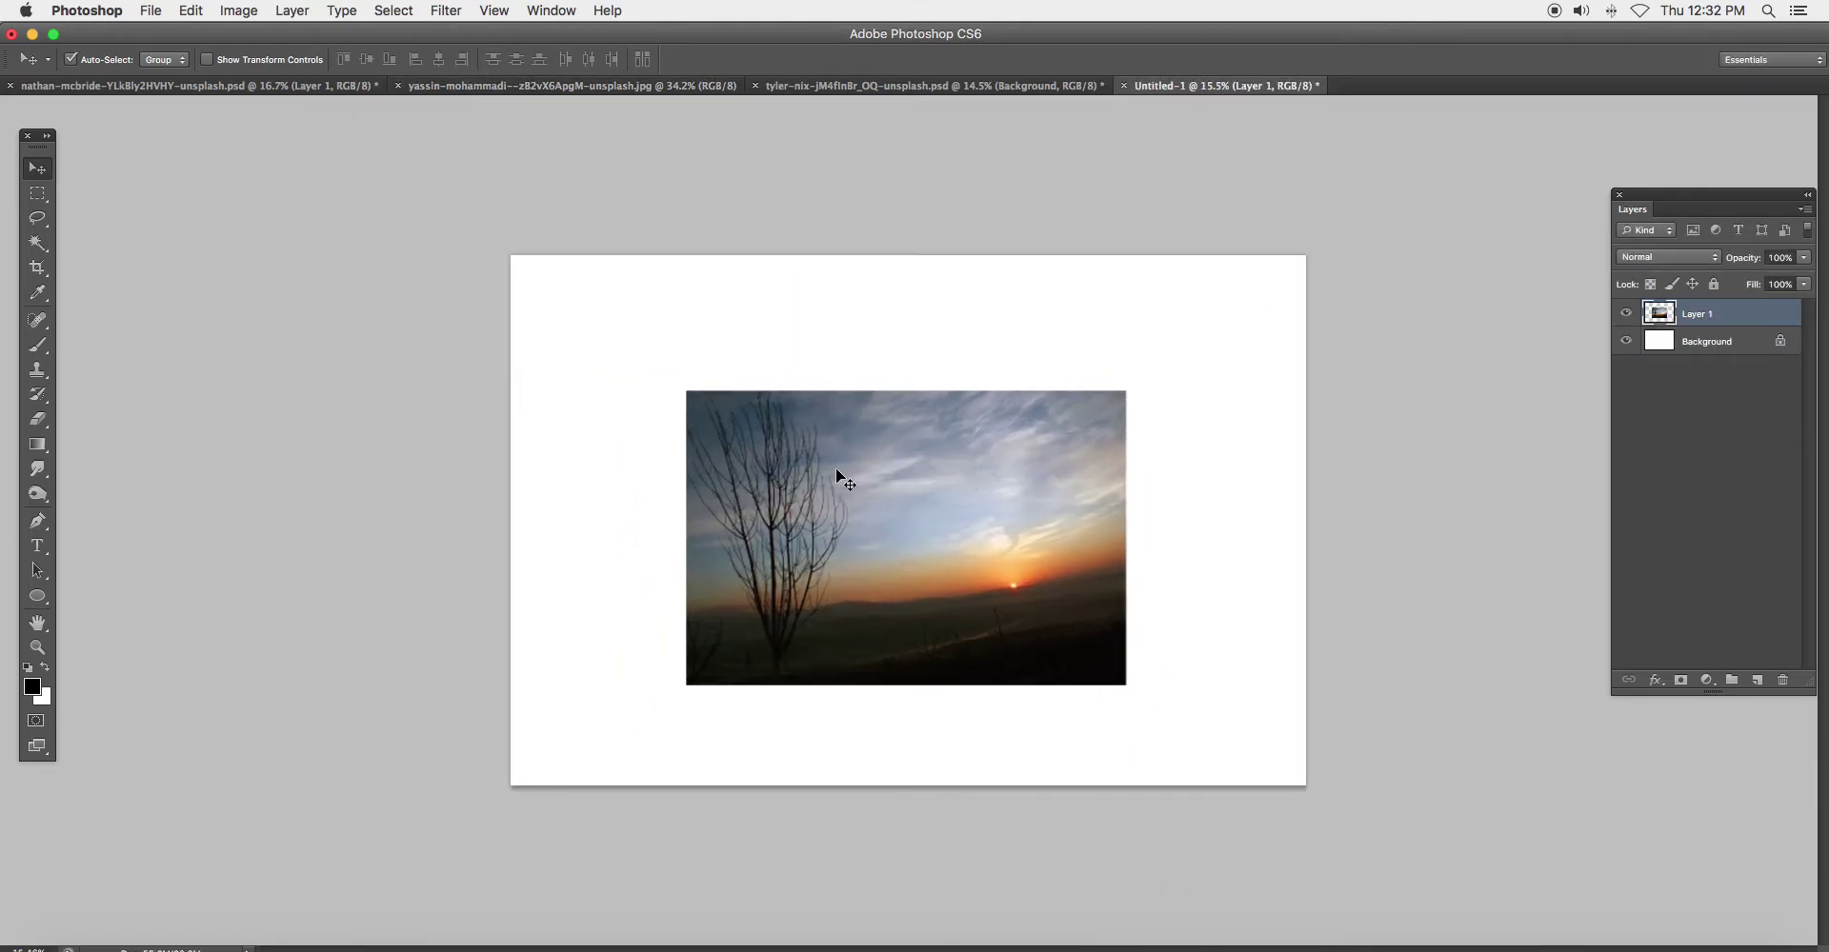
Scale the sunset photo up so it covers the whole 18×12 canvas
{"action": "key", "text": "super+t"}
{"action": "left_click_drag", "start_coordinate": [1129, 392], "coordinate": [1324, 262]}
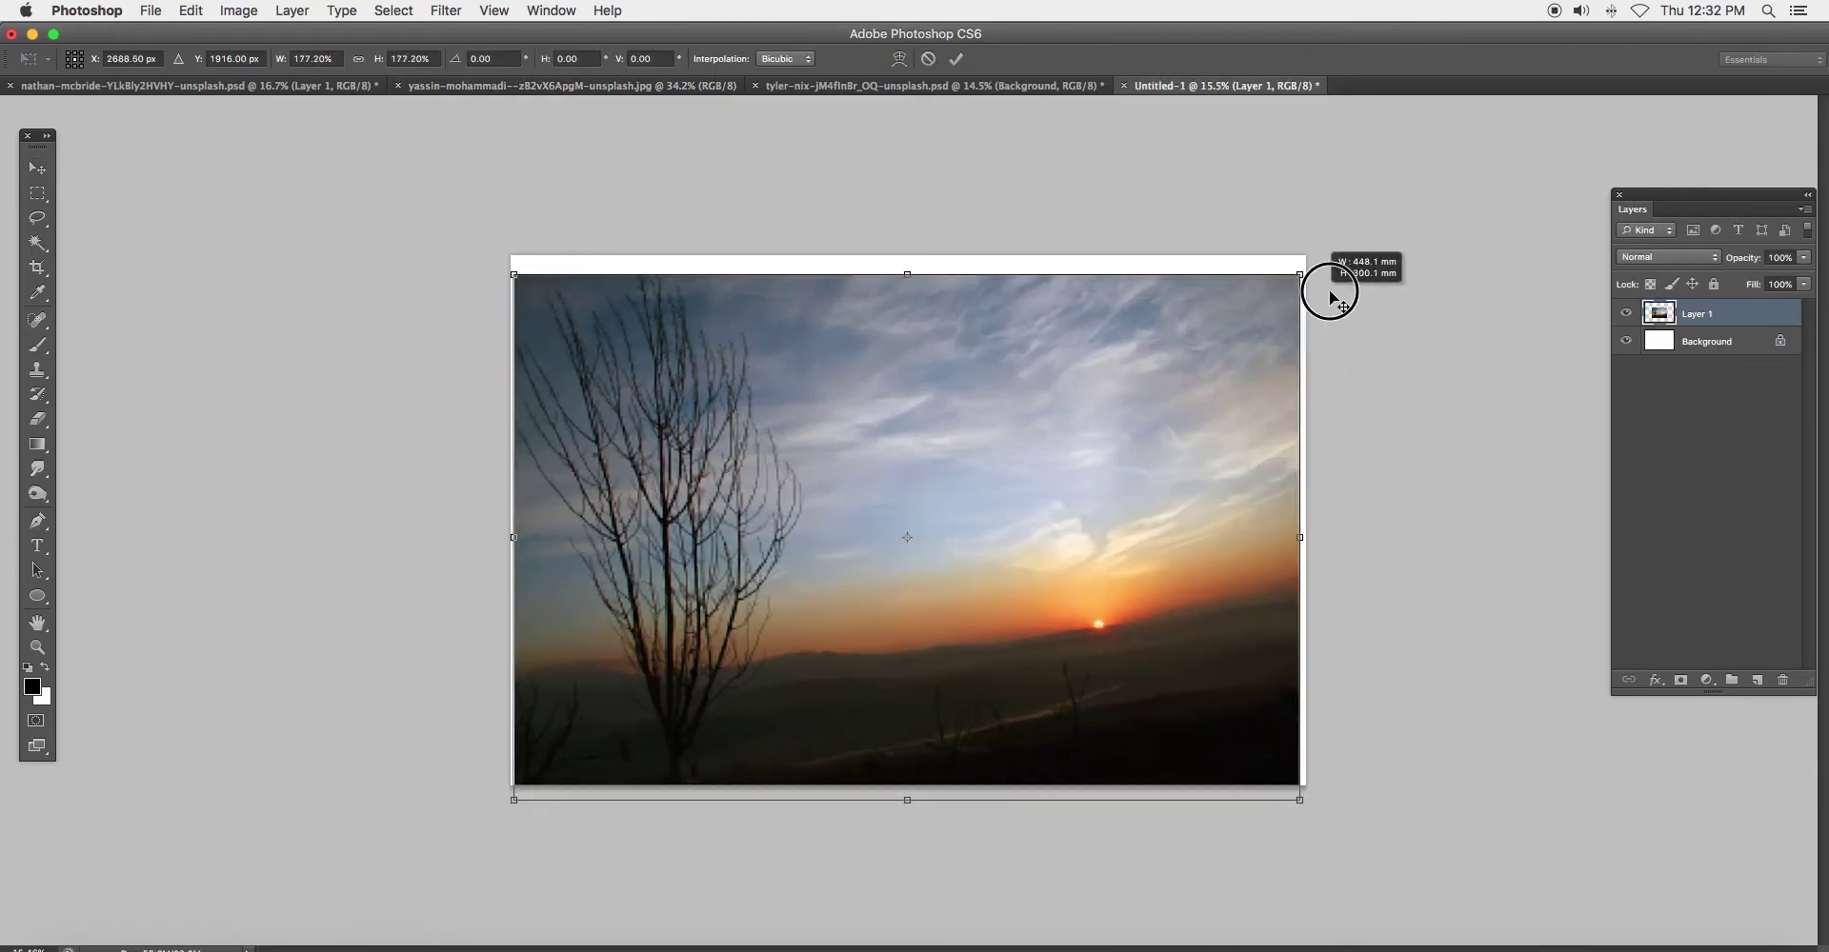
{"action": "left_click_drag", "start_coordinate": [1163, 436], "coordinate": [1167, 422]}
{"action": "left_click_drag", "start_coordinate": [1322, 249], "coordinate": [1315, 253]}
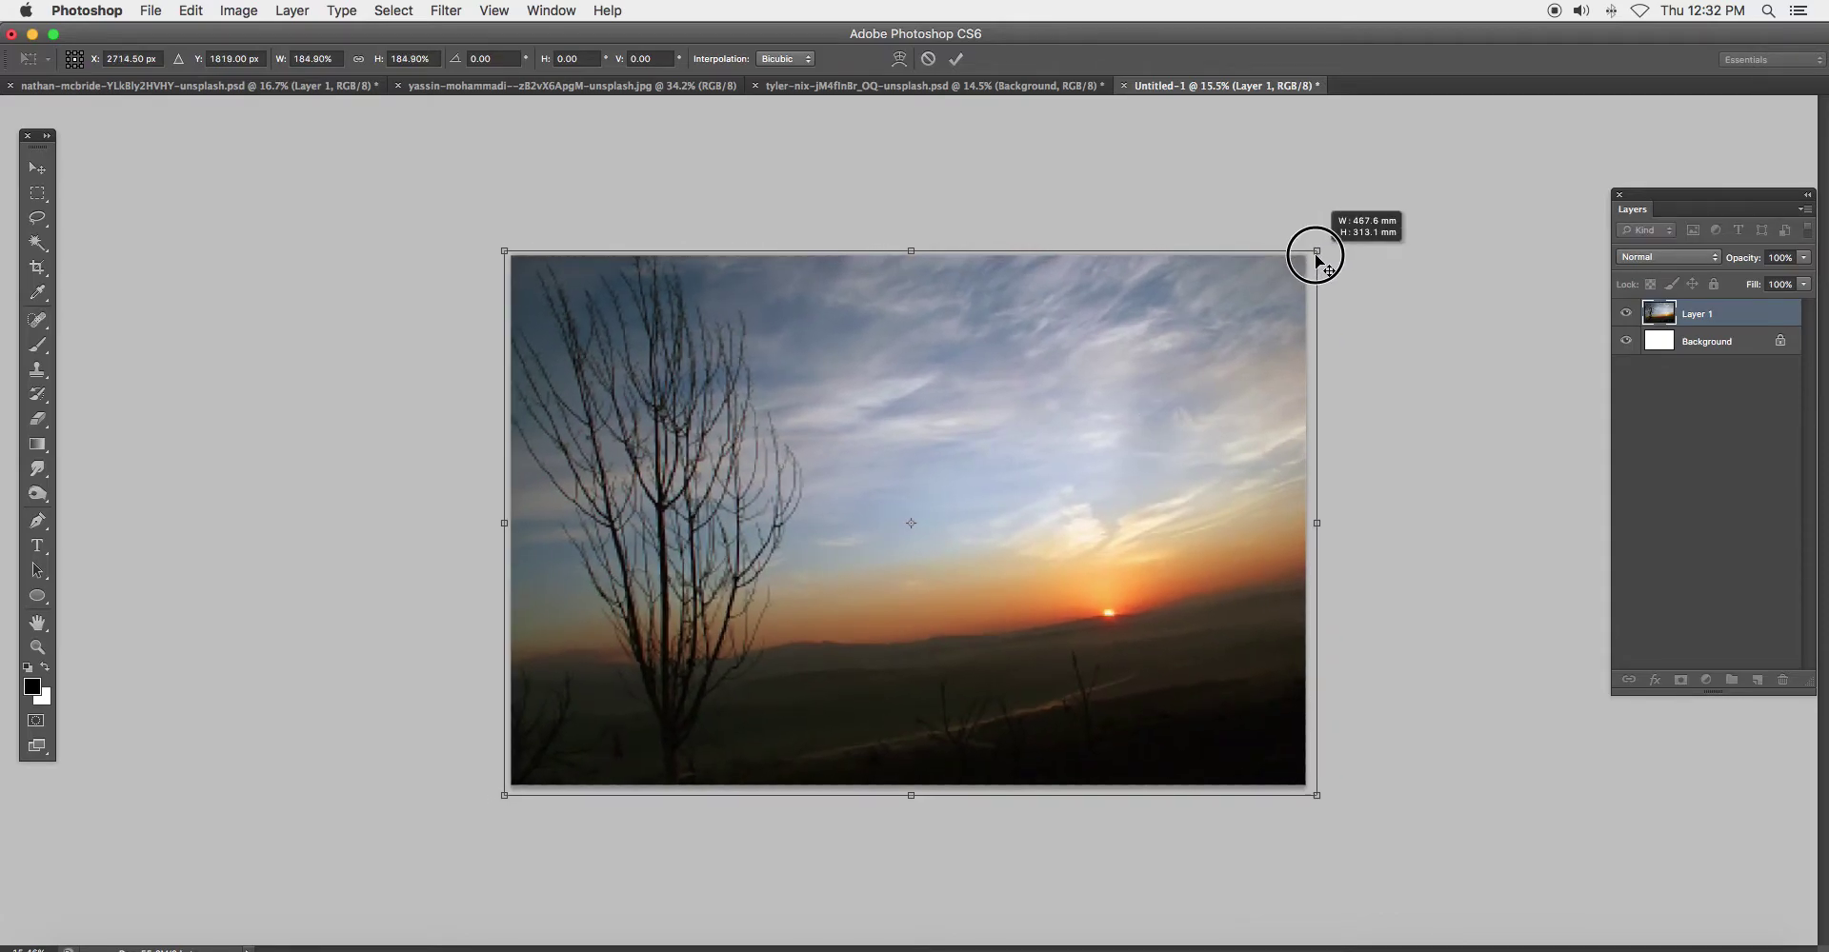
{"action": "key", "text": "Return"}
{"action": "scroll", "coordinate": [1021, 476], "scroll_direction": "up", "scroll_amount": 1}
{"action": "scroll", "coordinate": [1021, 476], "scroll_direction": "up", "scroll_amount": 2}
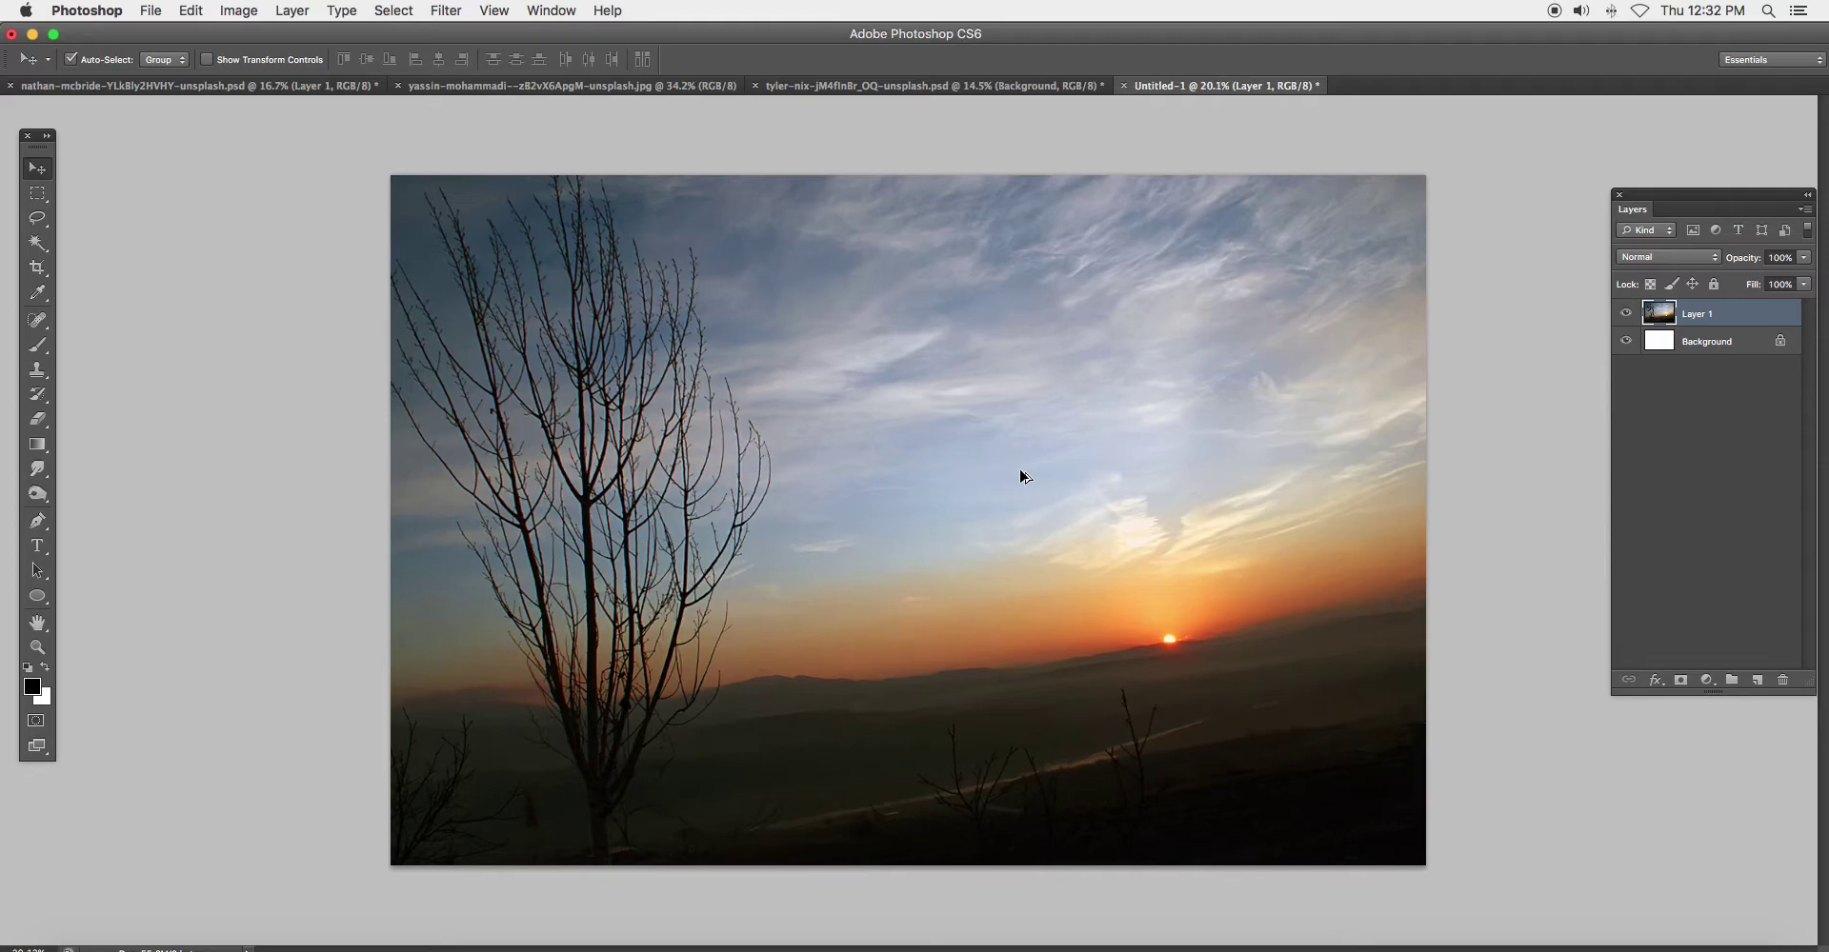
{"action": "scroll", "coordinate": [1021, 476], "scroll_direction": "up", "scroll_amount": 1}
{"action": "scroll", "coordinate": [1021, 476], "scroll_direction": "up", "scroll_amount": 1}
{"action": "scroll", "coordinate": [1021, 476], "scroll_direction": "down", "scroll_amount": 1}
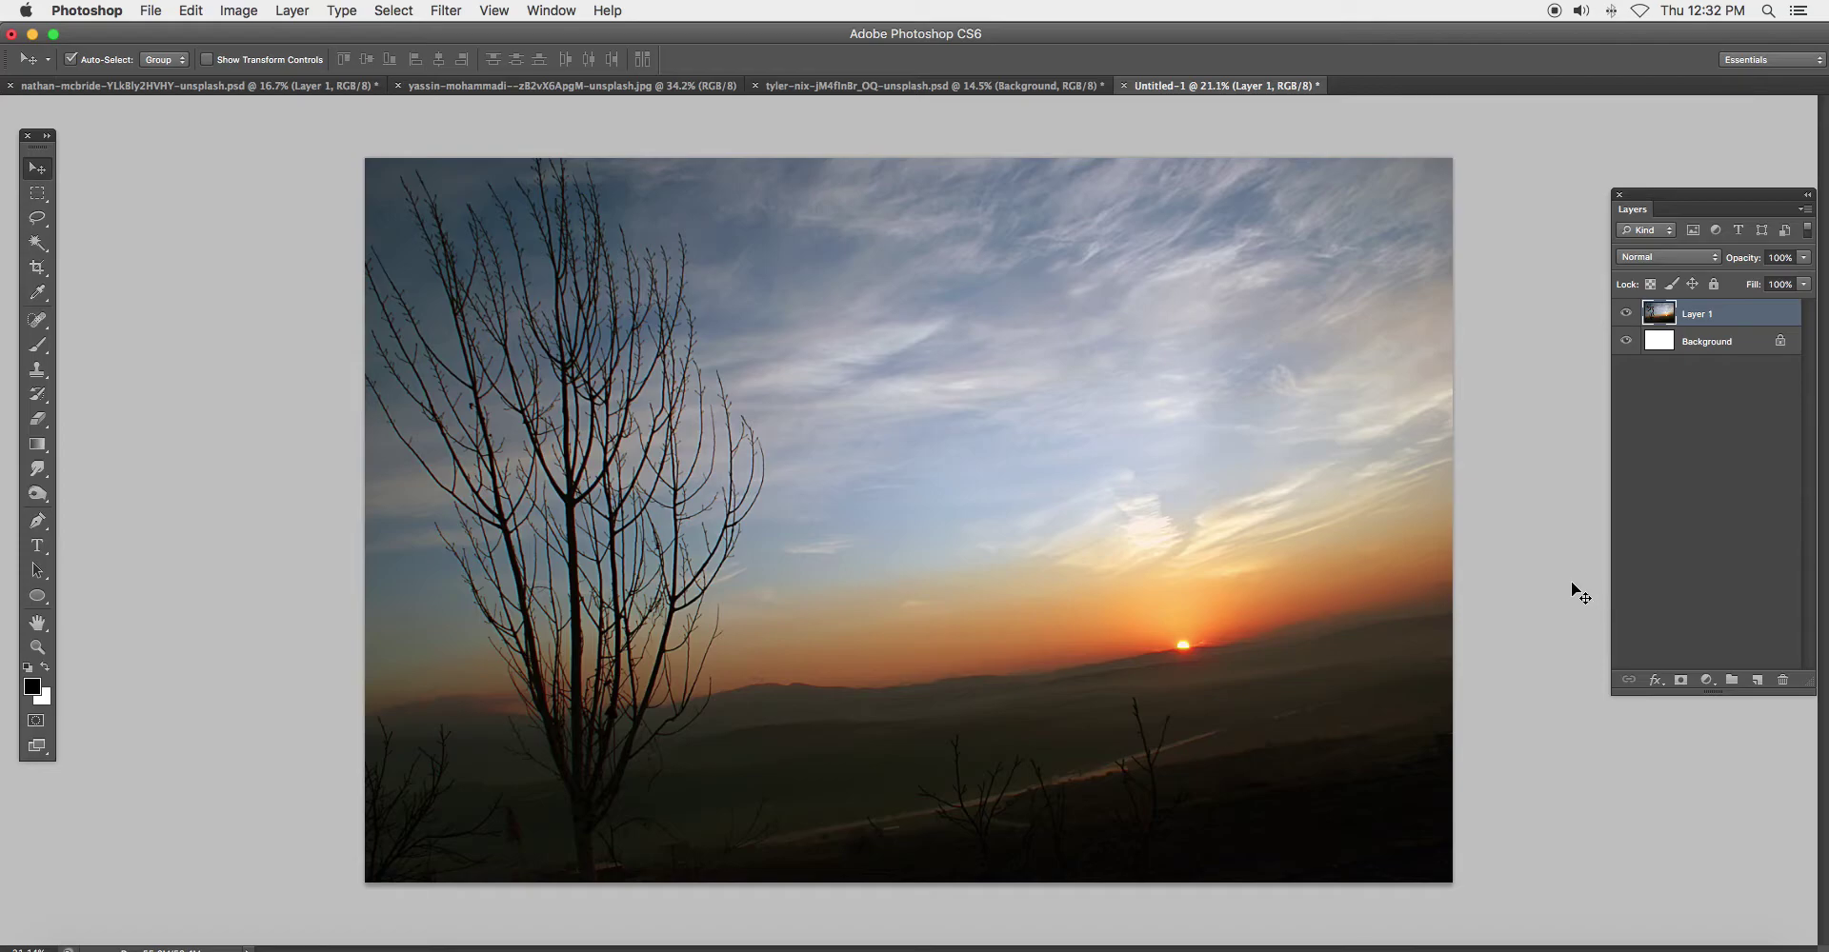
Add a Gradient Fill layer using the Foreground to Background preset
{"action": "left_click", "coordinate": [1704, 679]}
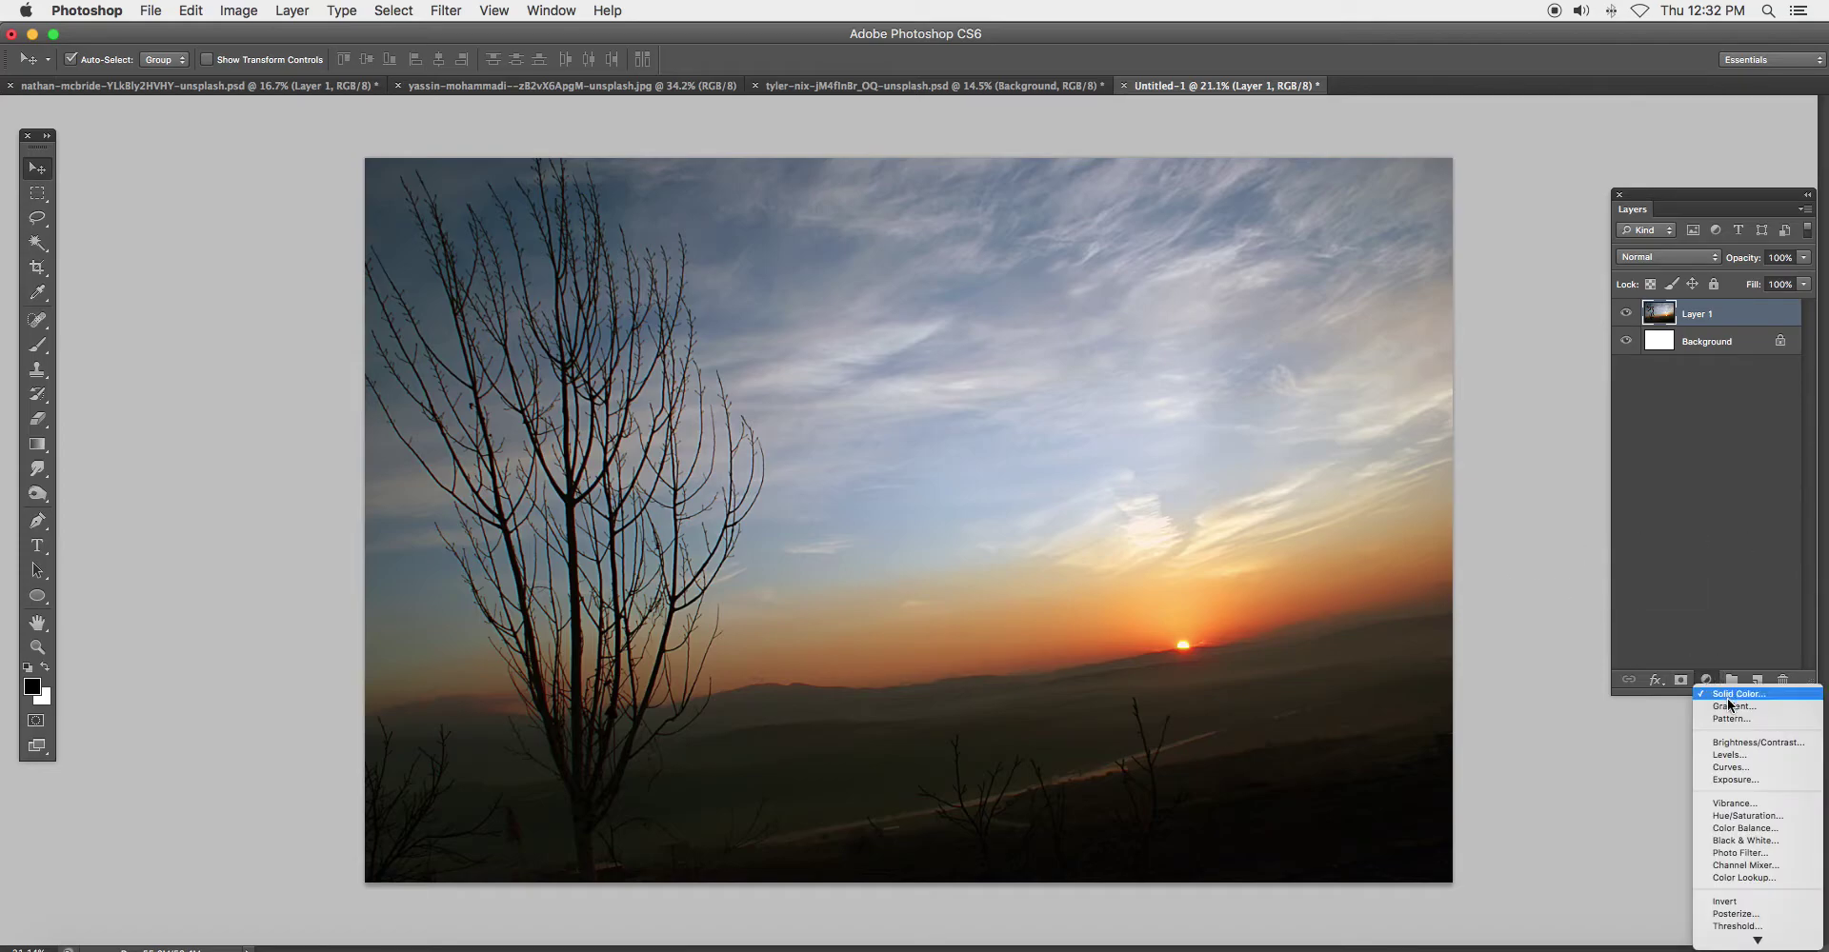
{"action": "left_click", "coordinate": [1734, 706]}
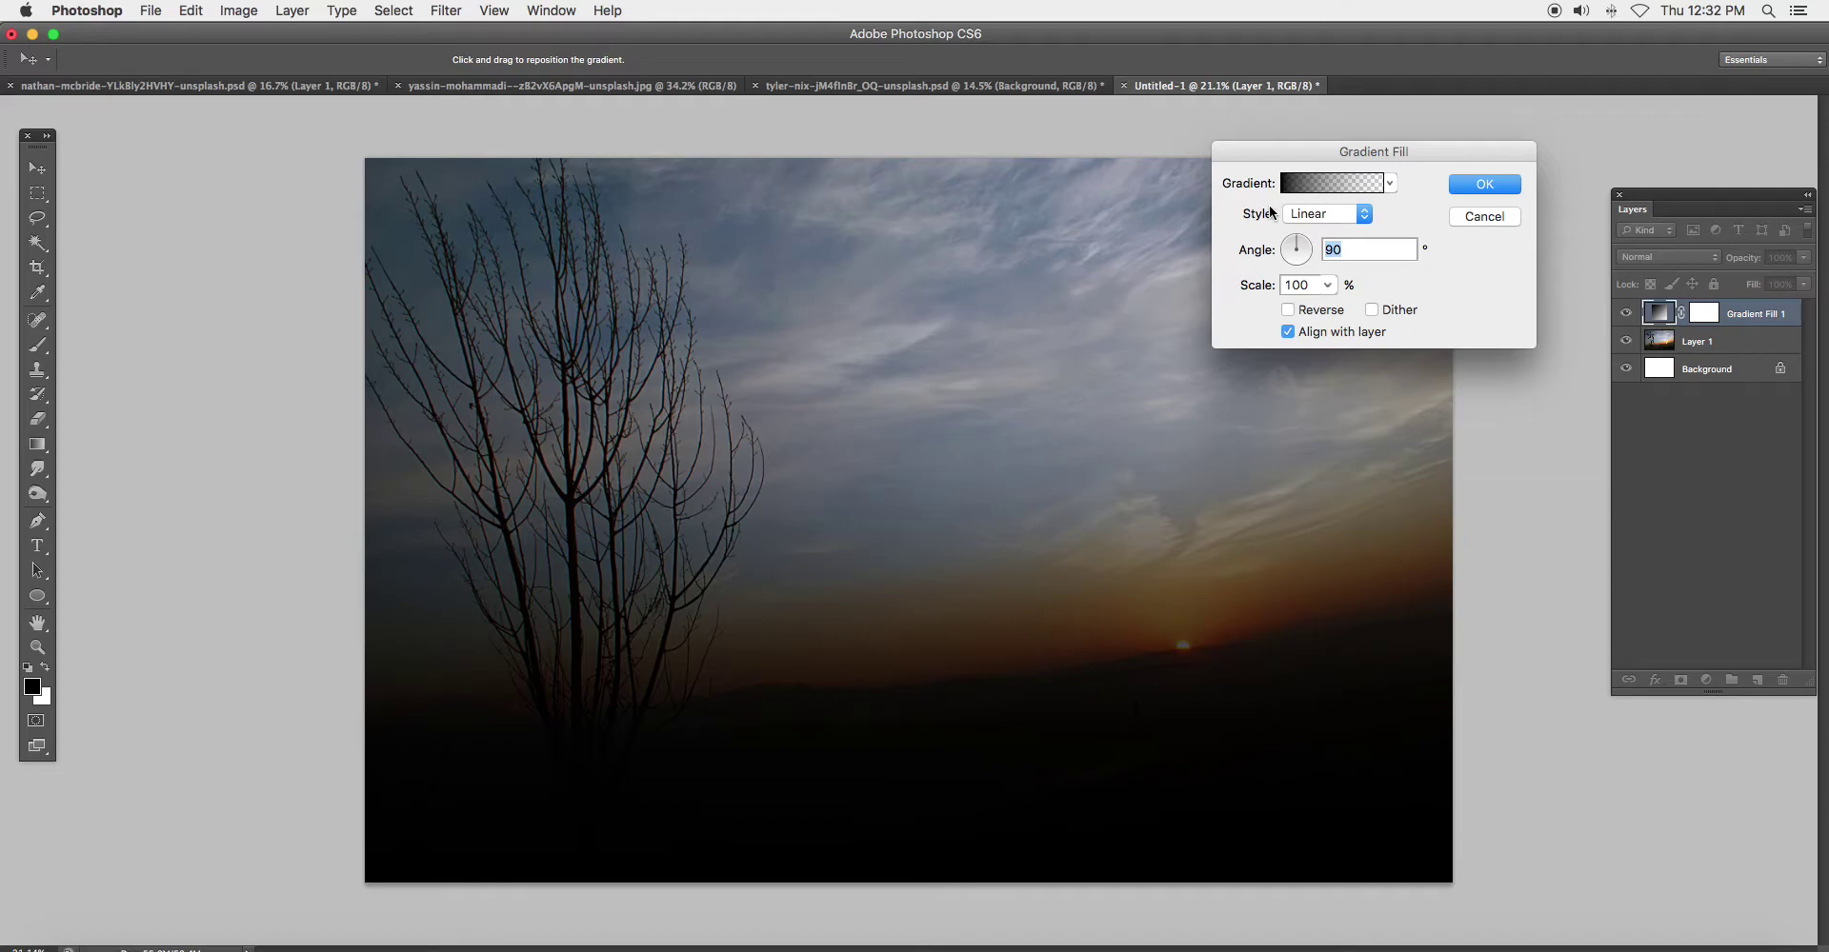
{"action": "left_click", "coordinate": [1305, 183]}
{"action": "left_click", "coordinate": [1197, 340]}
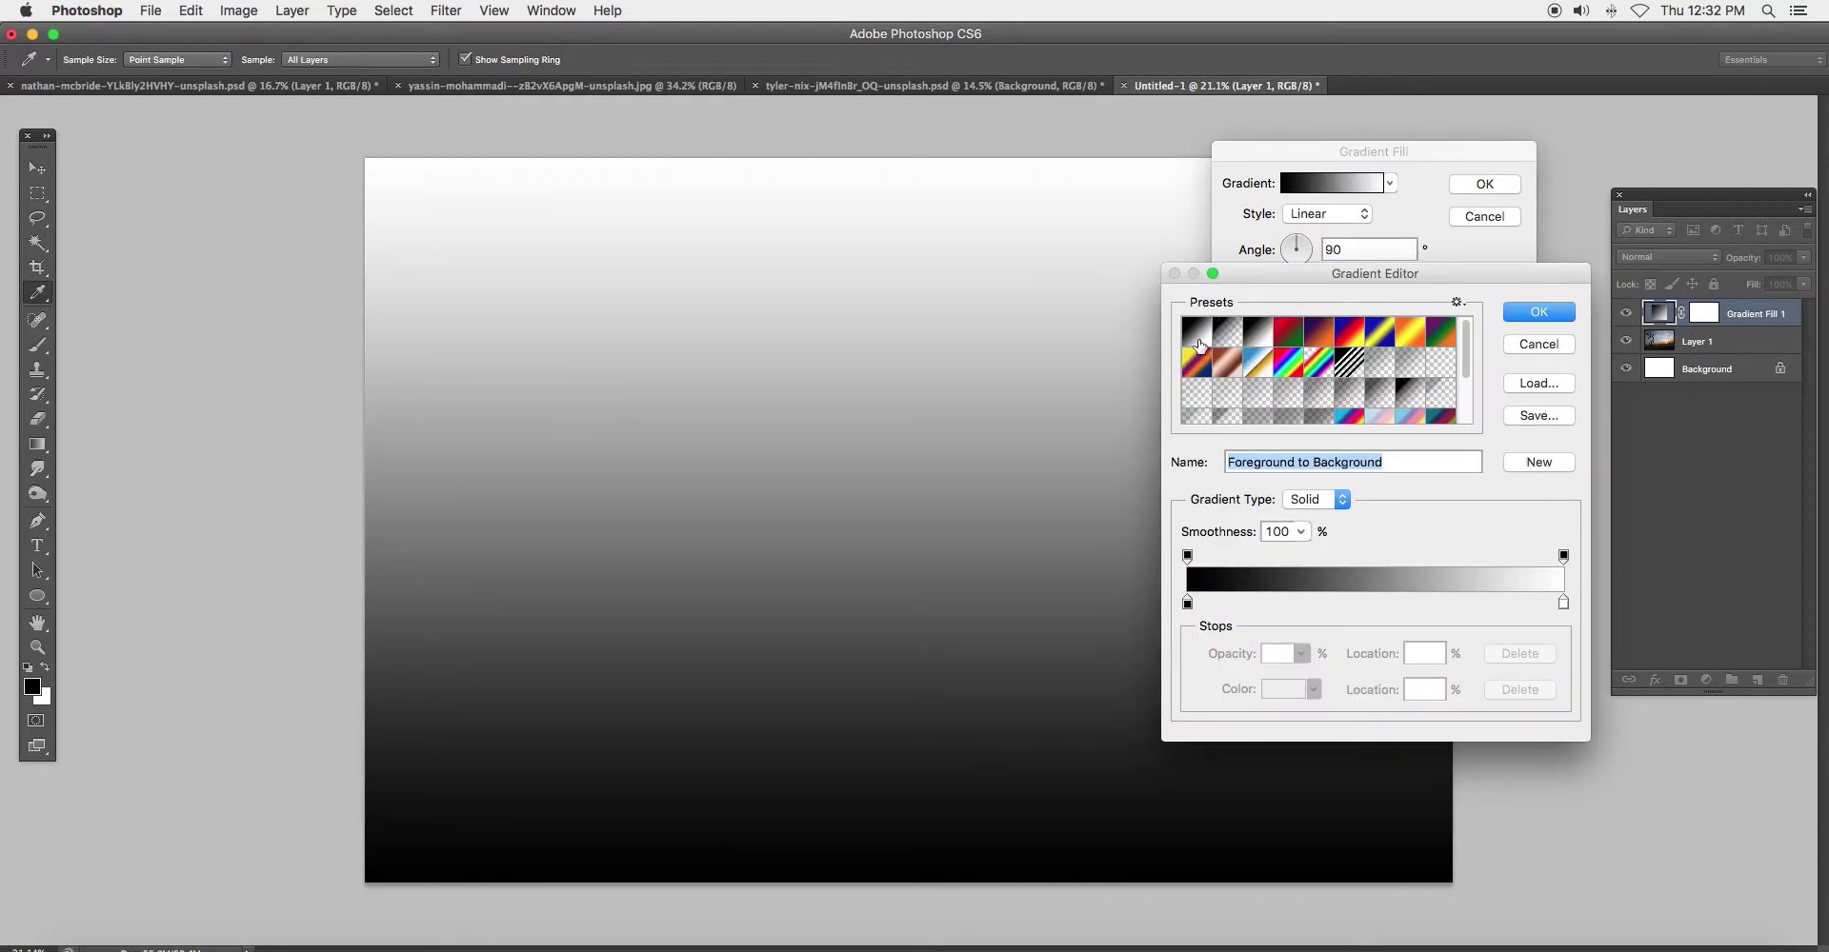
{"action": "left_click_drag", "start_coordinate": [1277, 291], "coordinate": [1287, 282]}
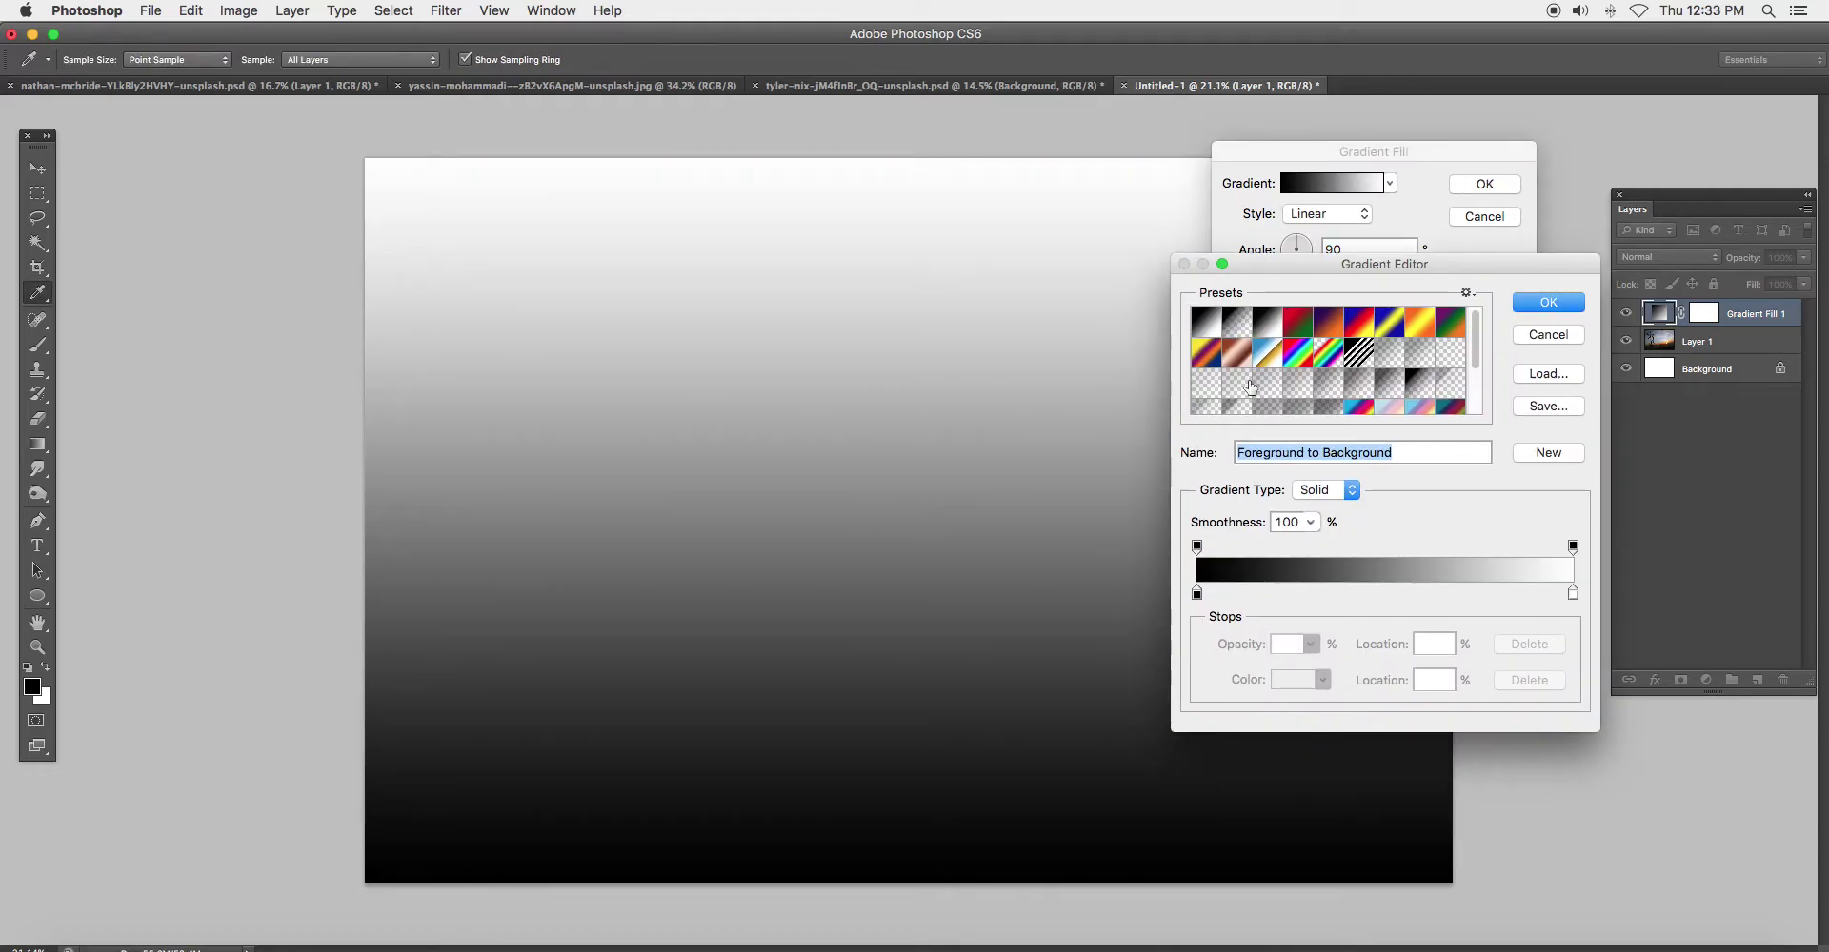
Recolour the gradient's white stop to a light teal-blue, making it blue-to-black
{"action": "left_click", "coordinate": [1573, 594]}
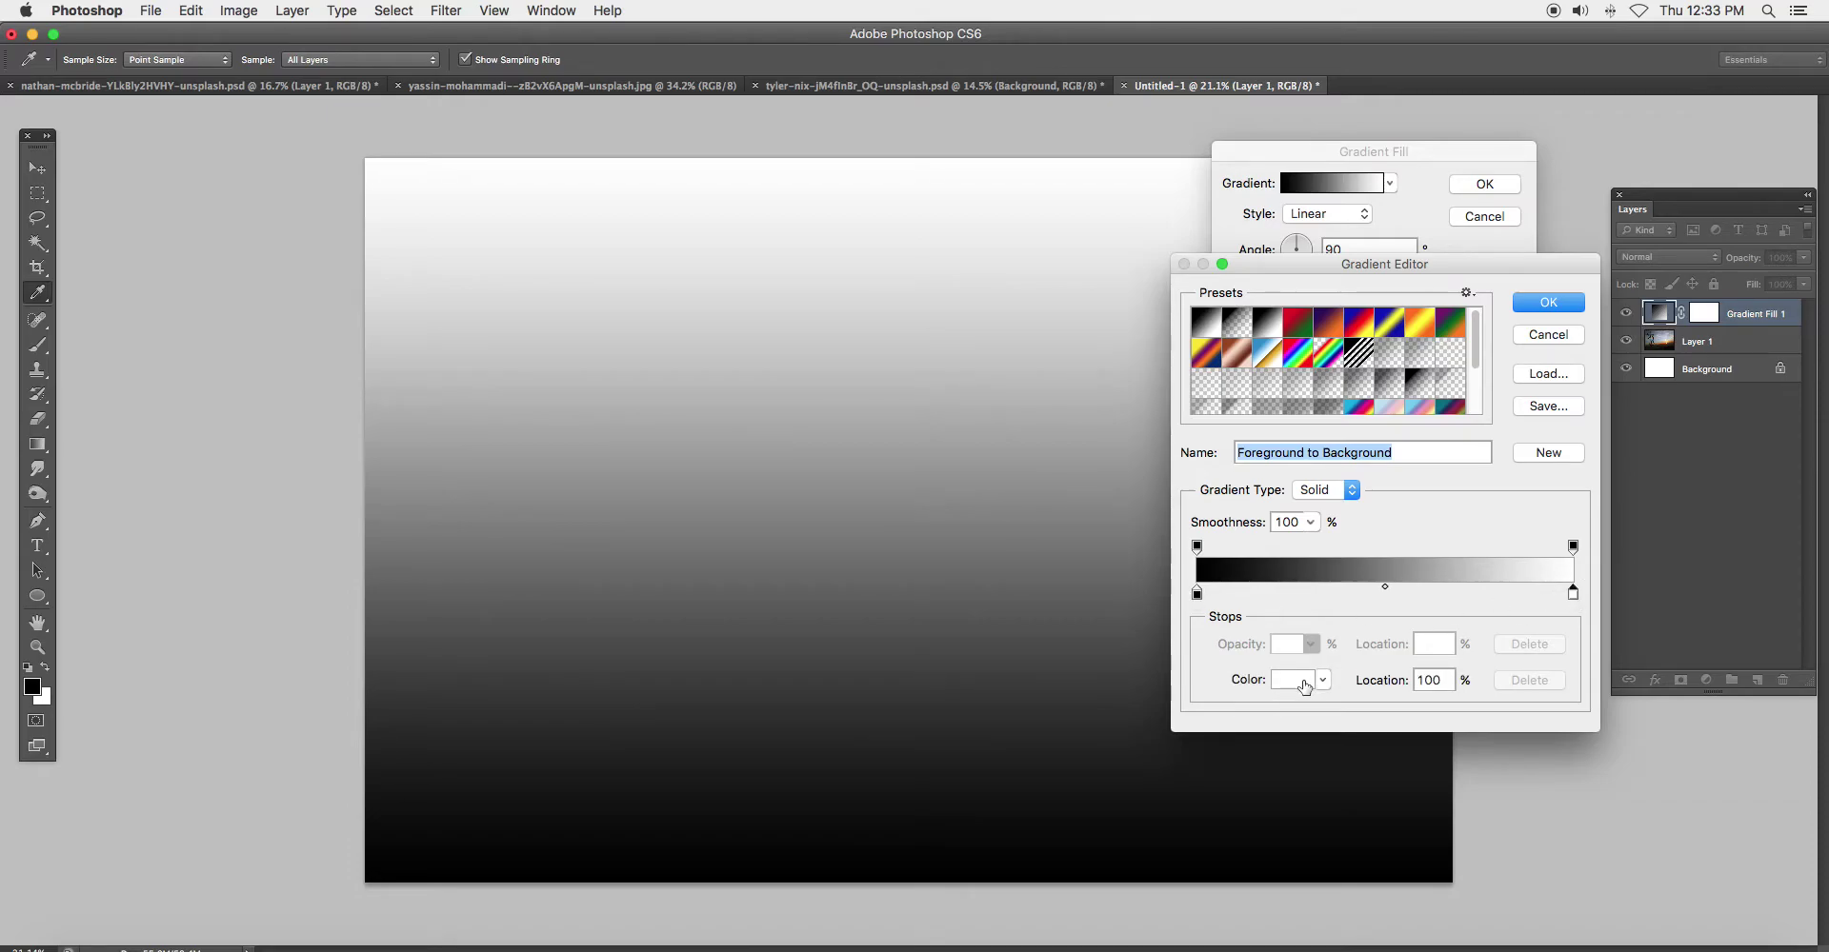
{"action": "left_click", "coordinate": [1298, 685]}
{"action": "left_click", "coordinate": [1585, 276]}
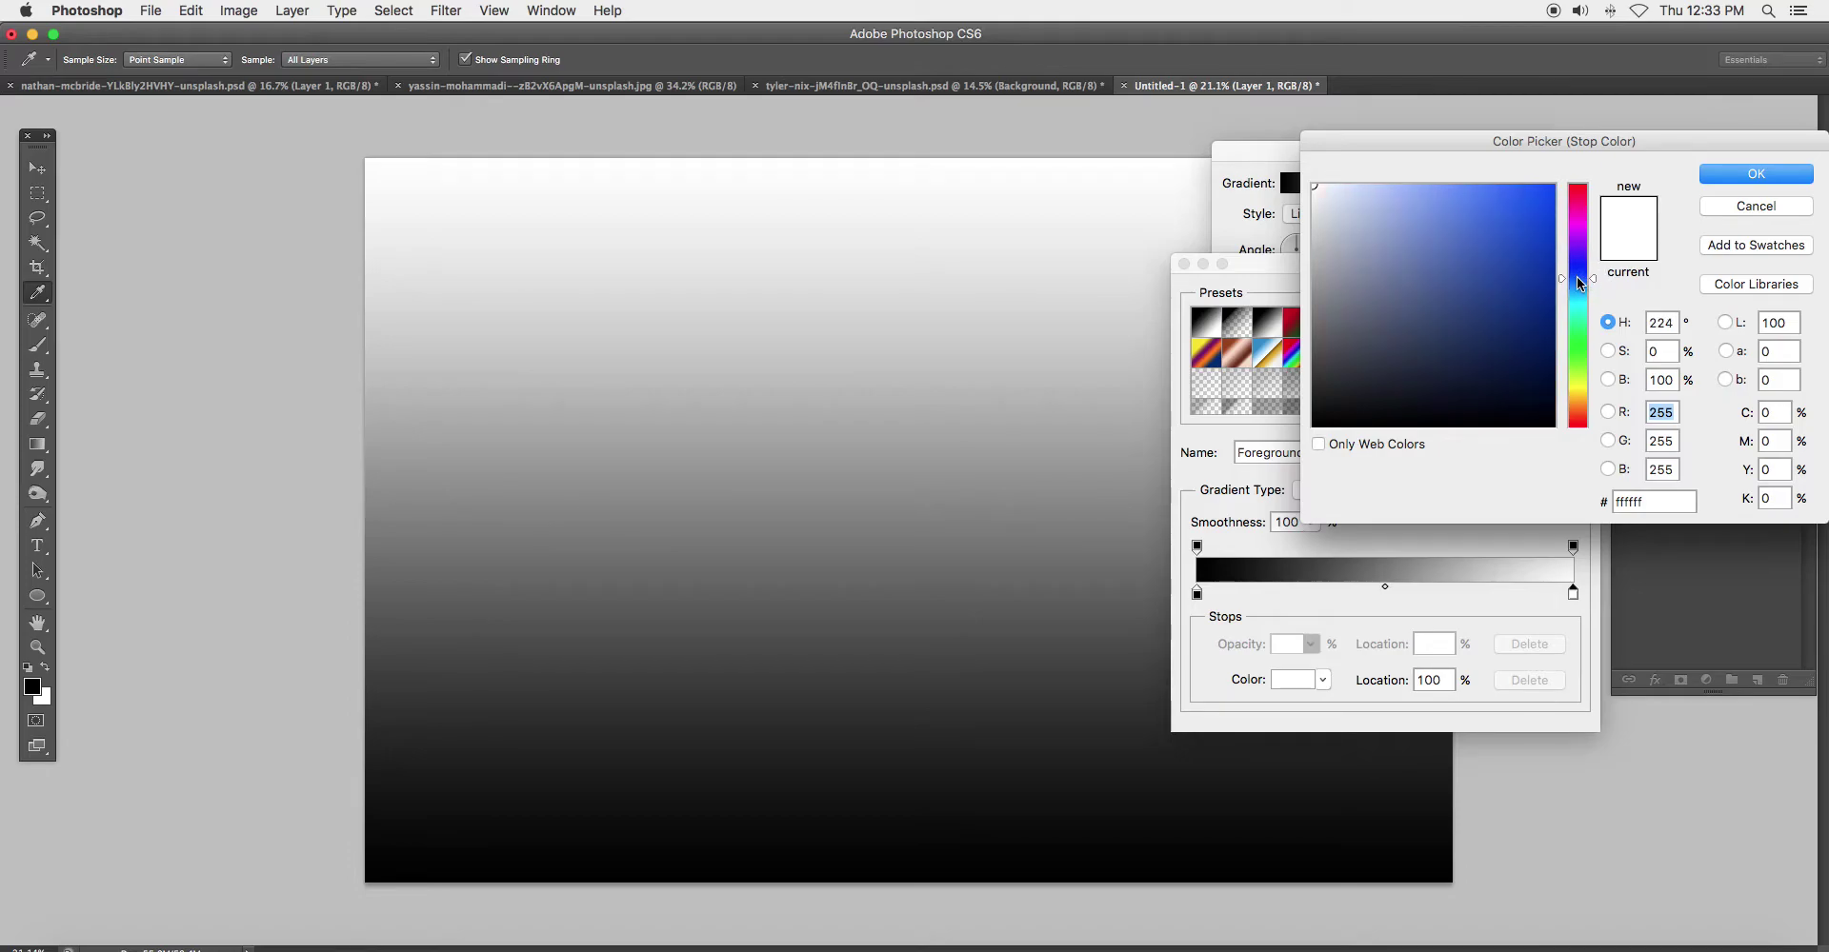
{"action": "left_click", "coordinate": [1534, 267]}
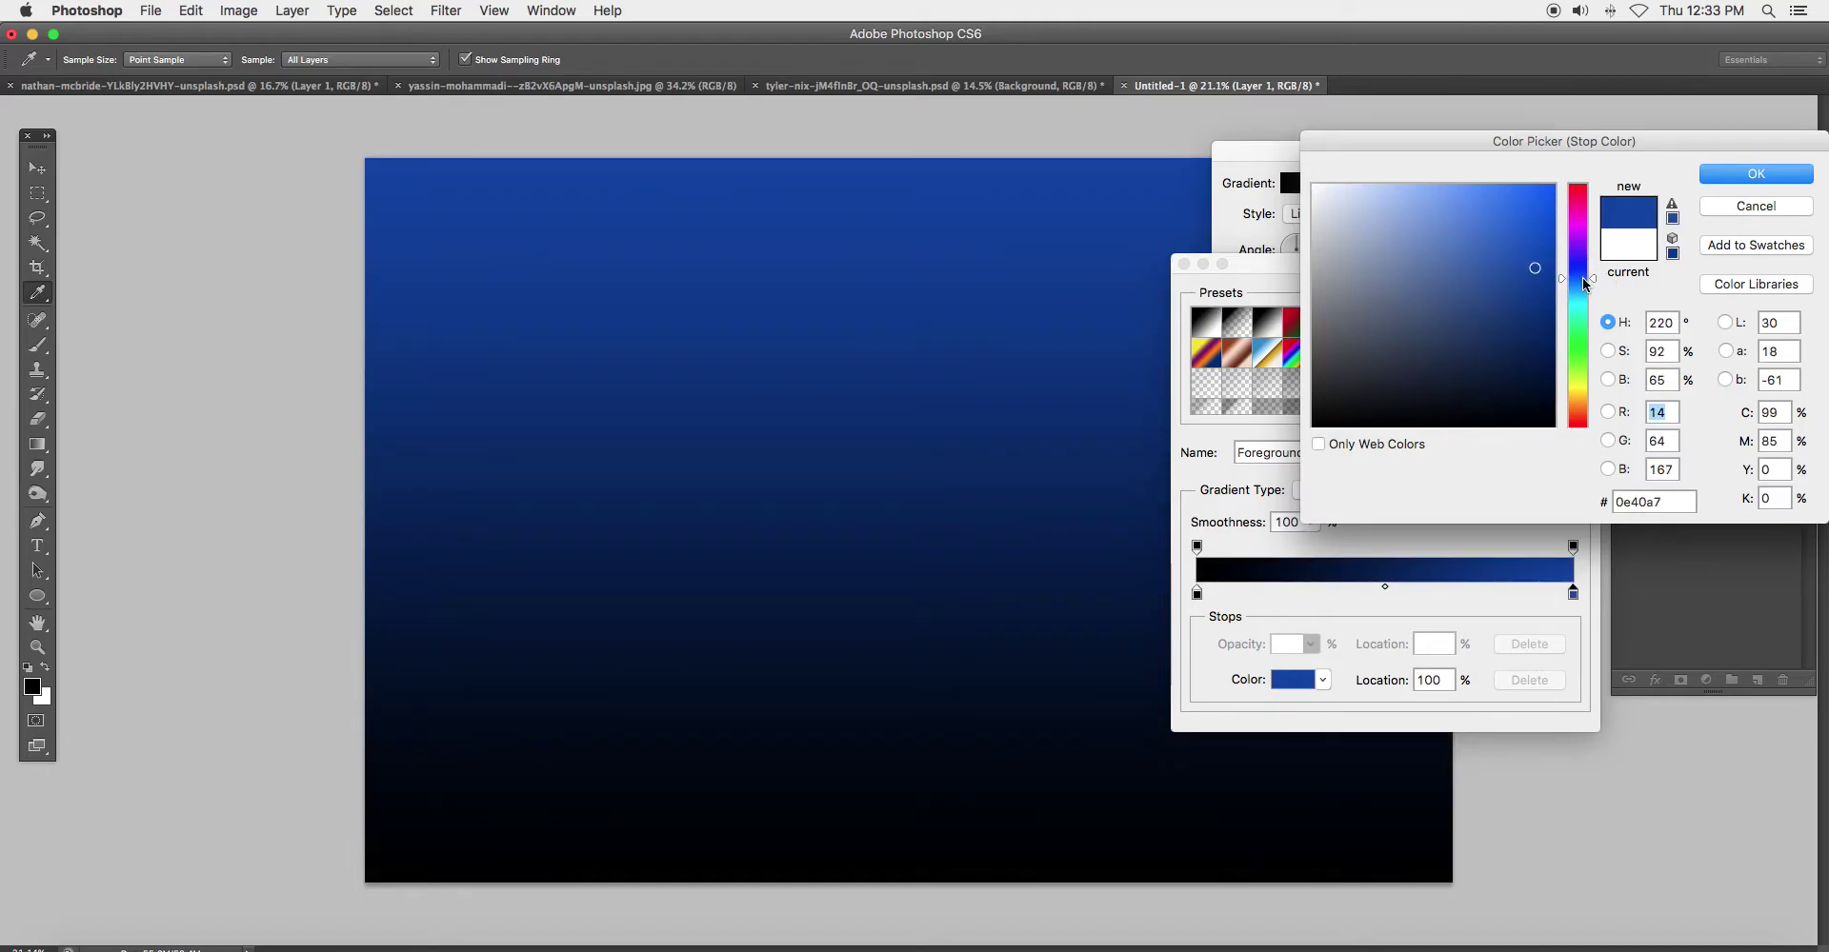
{"action": "left_click_drag", "start_coordinate": [1588, 280], "coordinate": [1587, 286]}
{"action": "left_click", "coordinate": [1755, 174]}
{"action": "left_click", "coordinate": [1549, 303]}
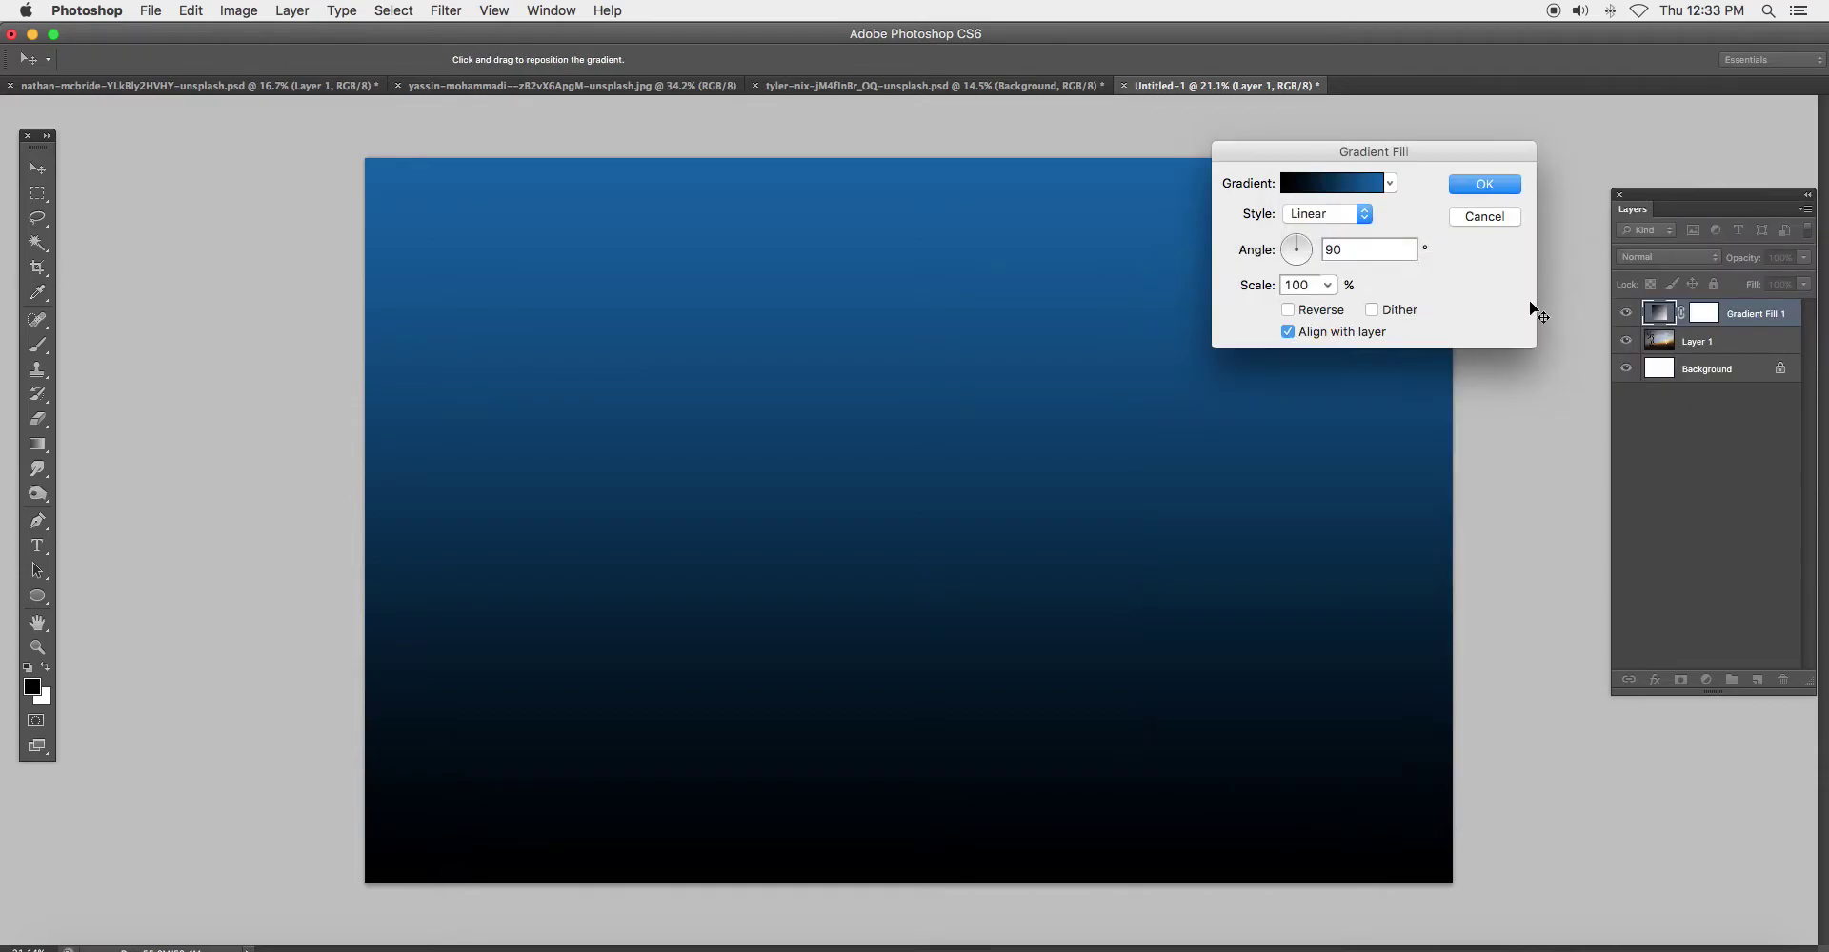
Set the gradient angle to 180° and blend Gradient Fill 1 in Overlay mode
{"action": "double_click", "coordinate": [1332, 250]}
{"action": "type", "text": "180"}
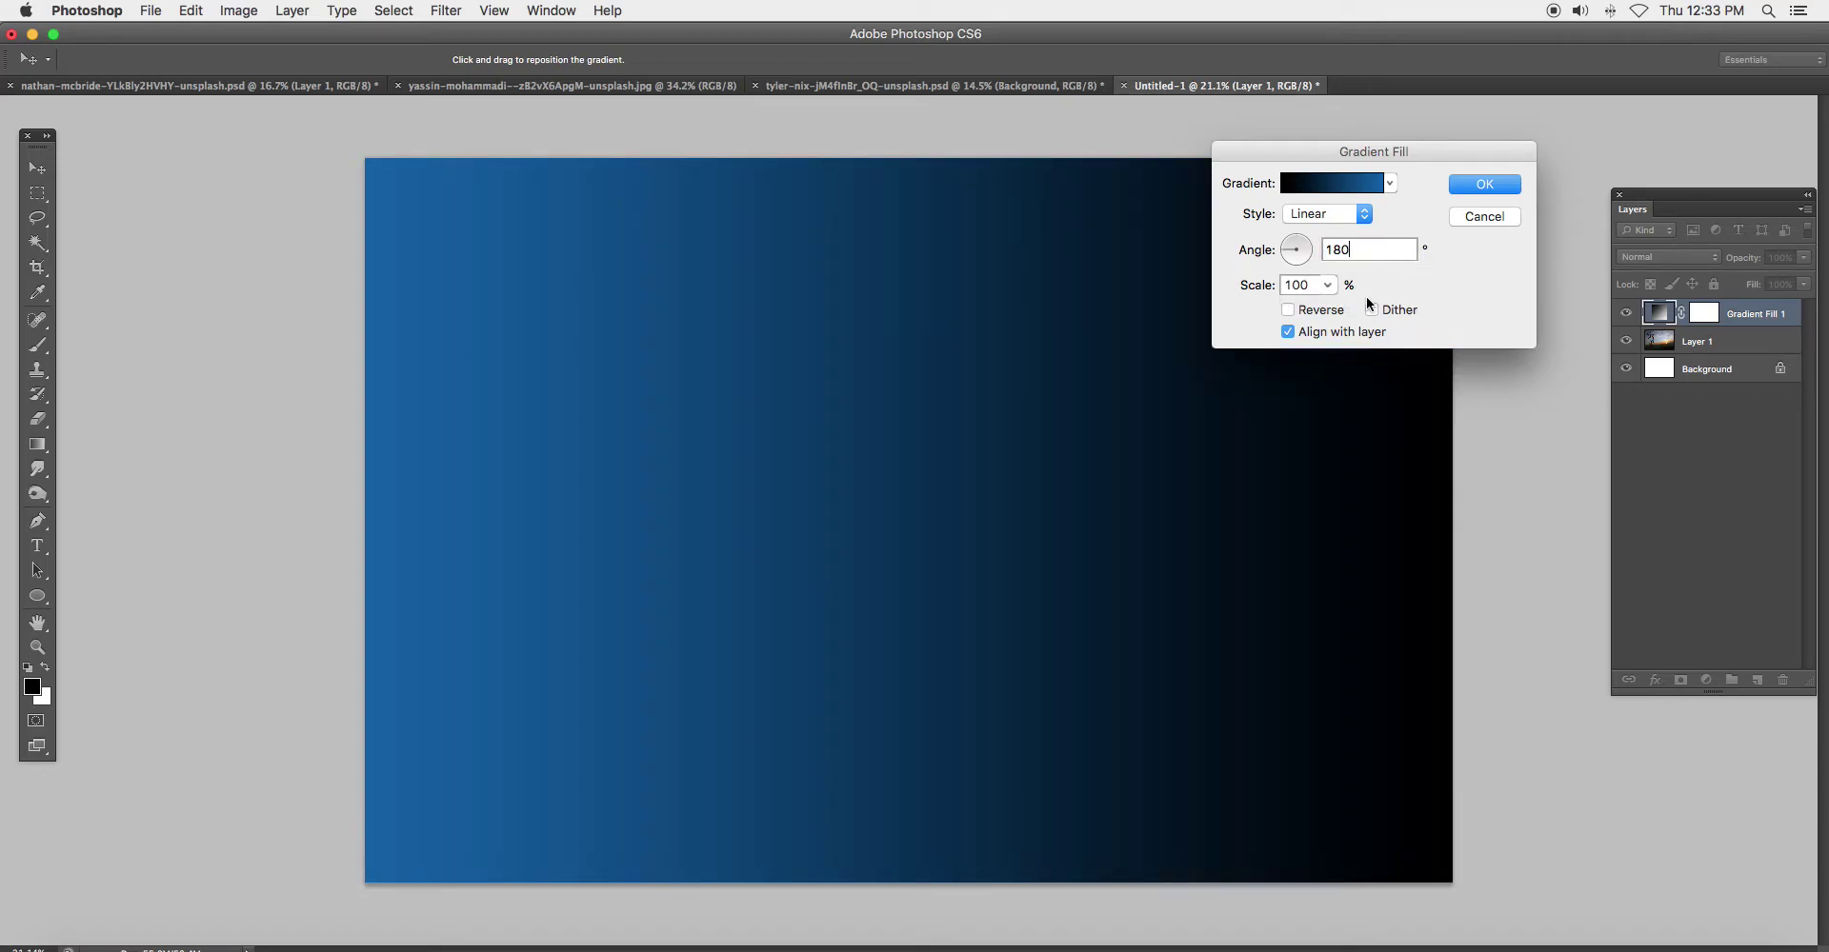
{"action": "left_click", "coordinate": [1501, 187]}
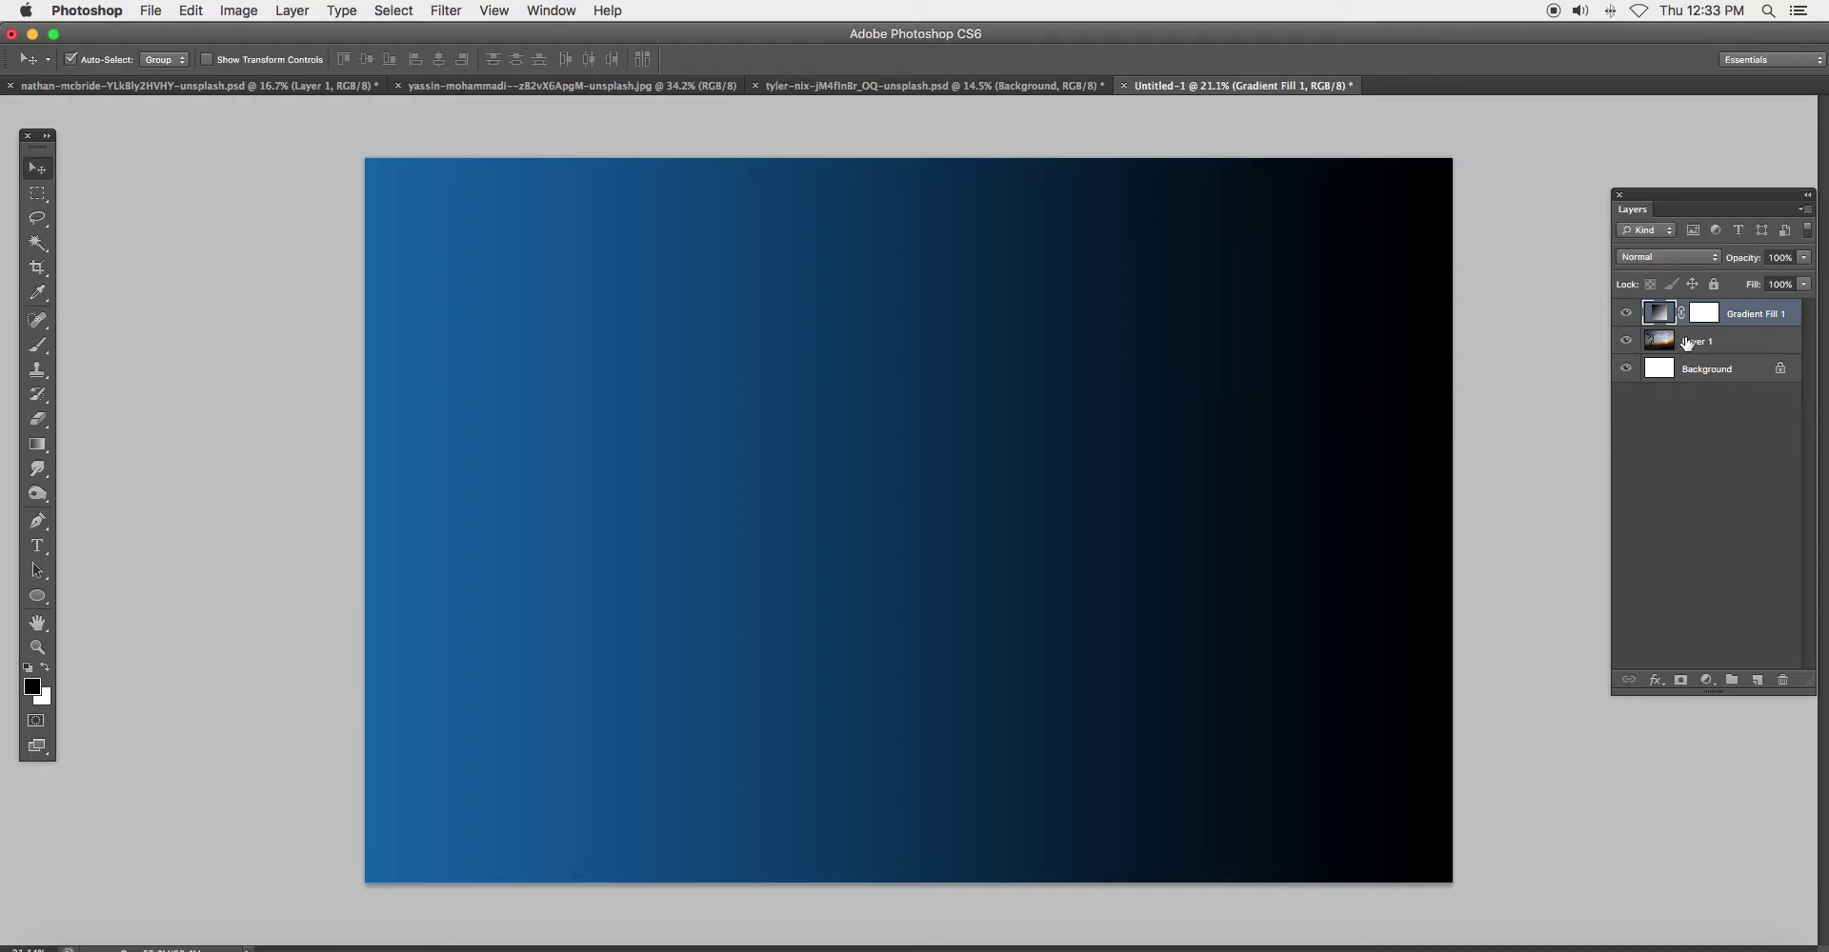
{"action": "left_click", "coordinate": [1657, 257]}
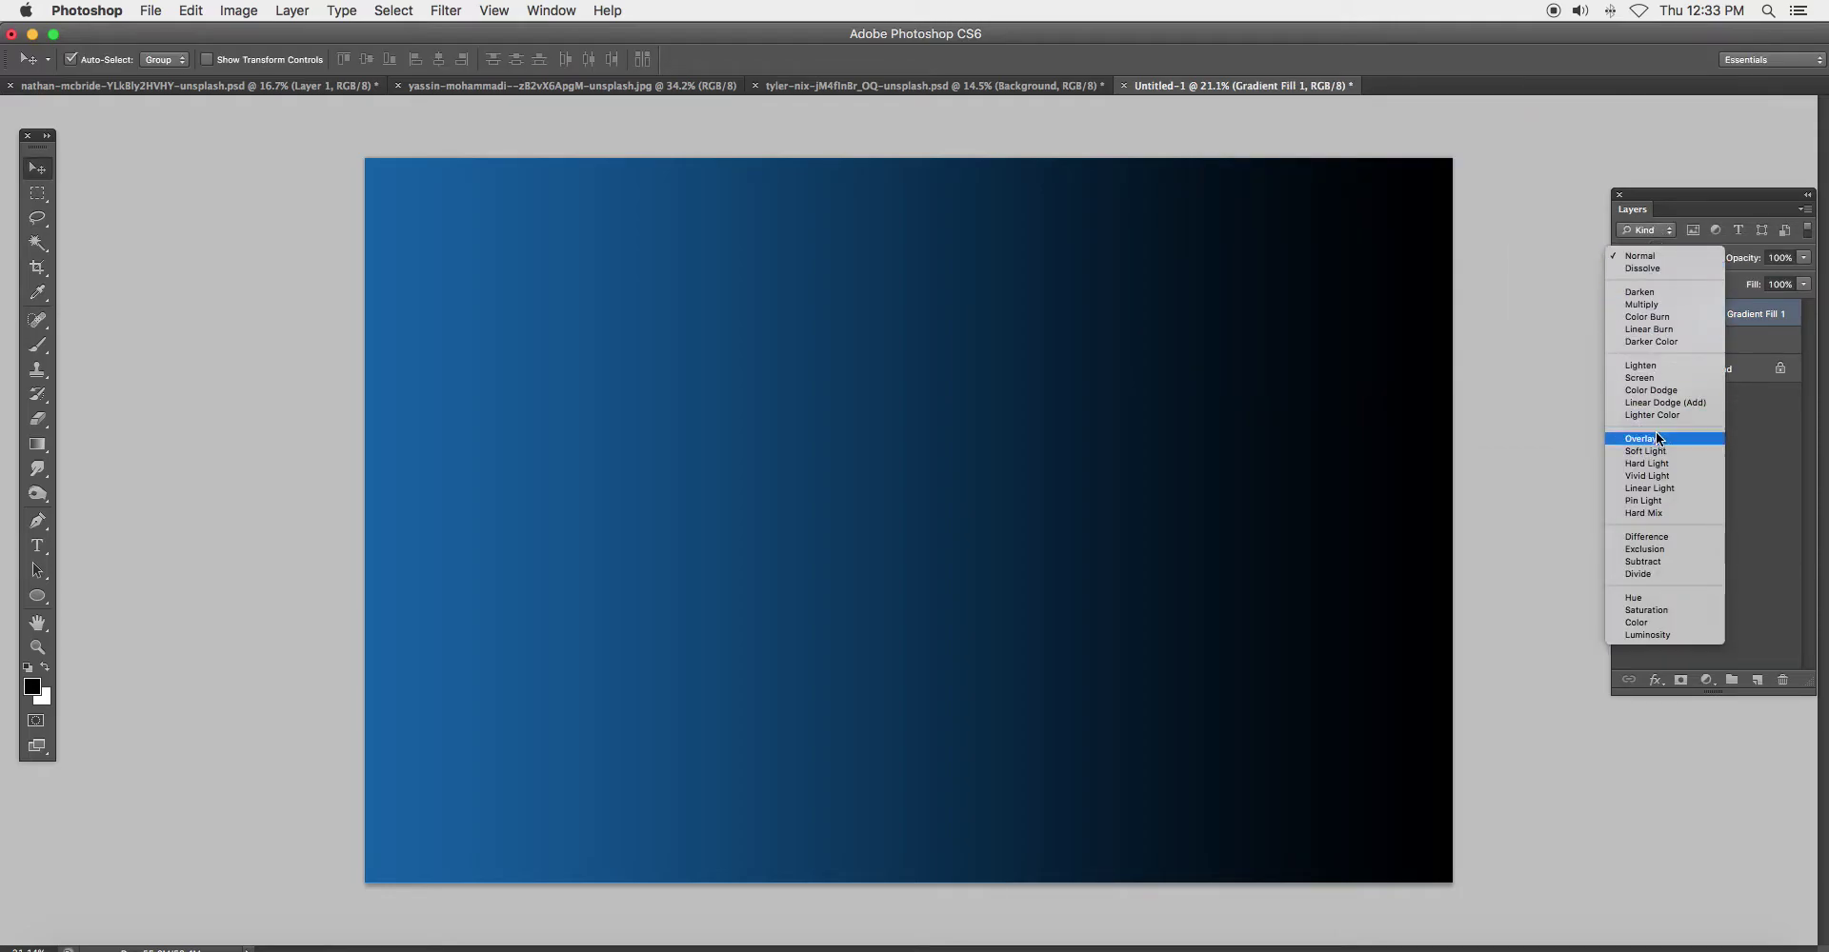
{"action": "left_click", "coordinate": [1654, 437]}
Toggle the gradient layer's visibility to compare the photo with and without the tint
{"action": "left_click", "coordinate": [1626, 313]}
{"action": "left_click", "coordinate": [1626, 313]}
{"action": "left_click", "coordinate": [1625, 313]}
{"action": "left_click", "coordinate": [1626, 314]}
{"action": "left_click", "coordinate": [1626, 314]}
Add a new empty Layer 2 set to Overlay blend mode
{"action": "left_click", "coordinate": [1625, 314]}
{"action": "left_click", "coordinate": [1626, 315]}
{"action": "left_click", "coordinate": [1626, 314]}
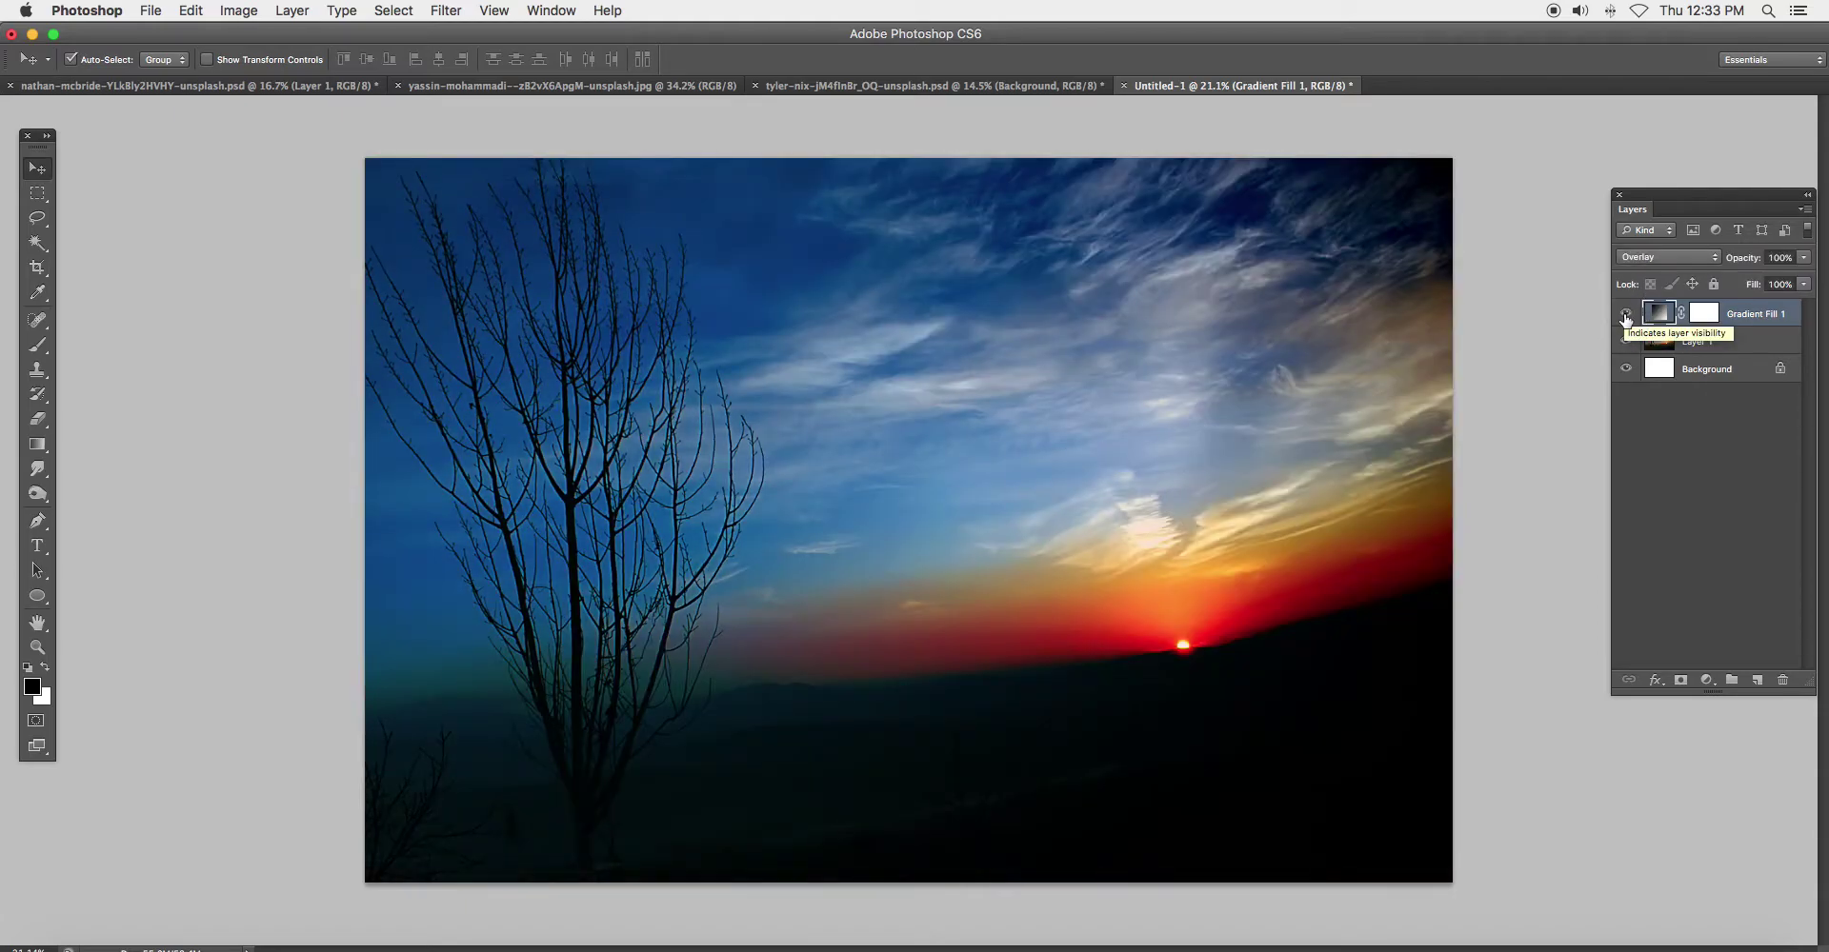
{"action": "left_click", "coordinate": [1754, 682]}
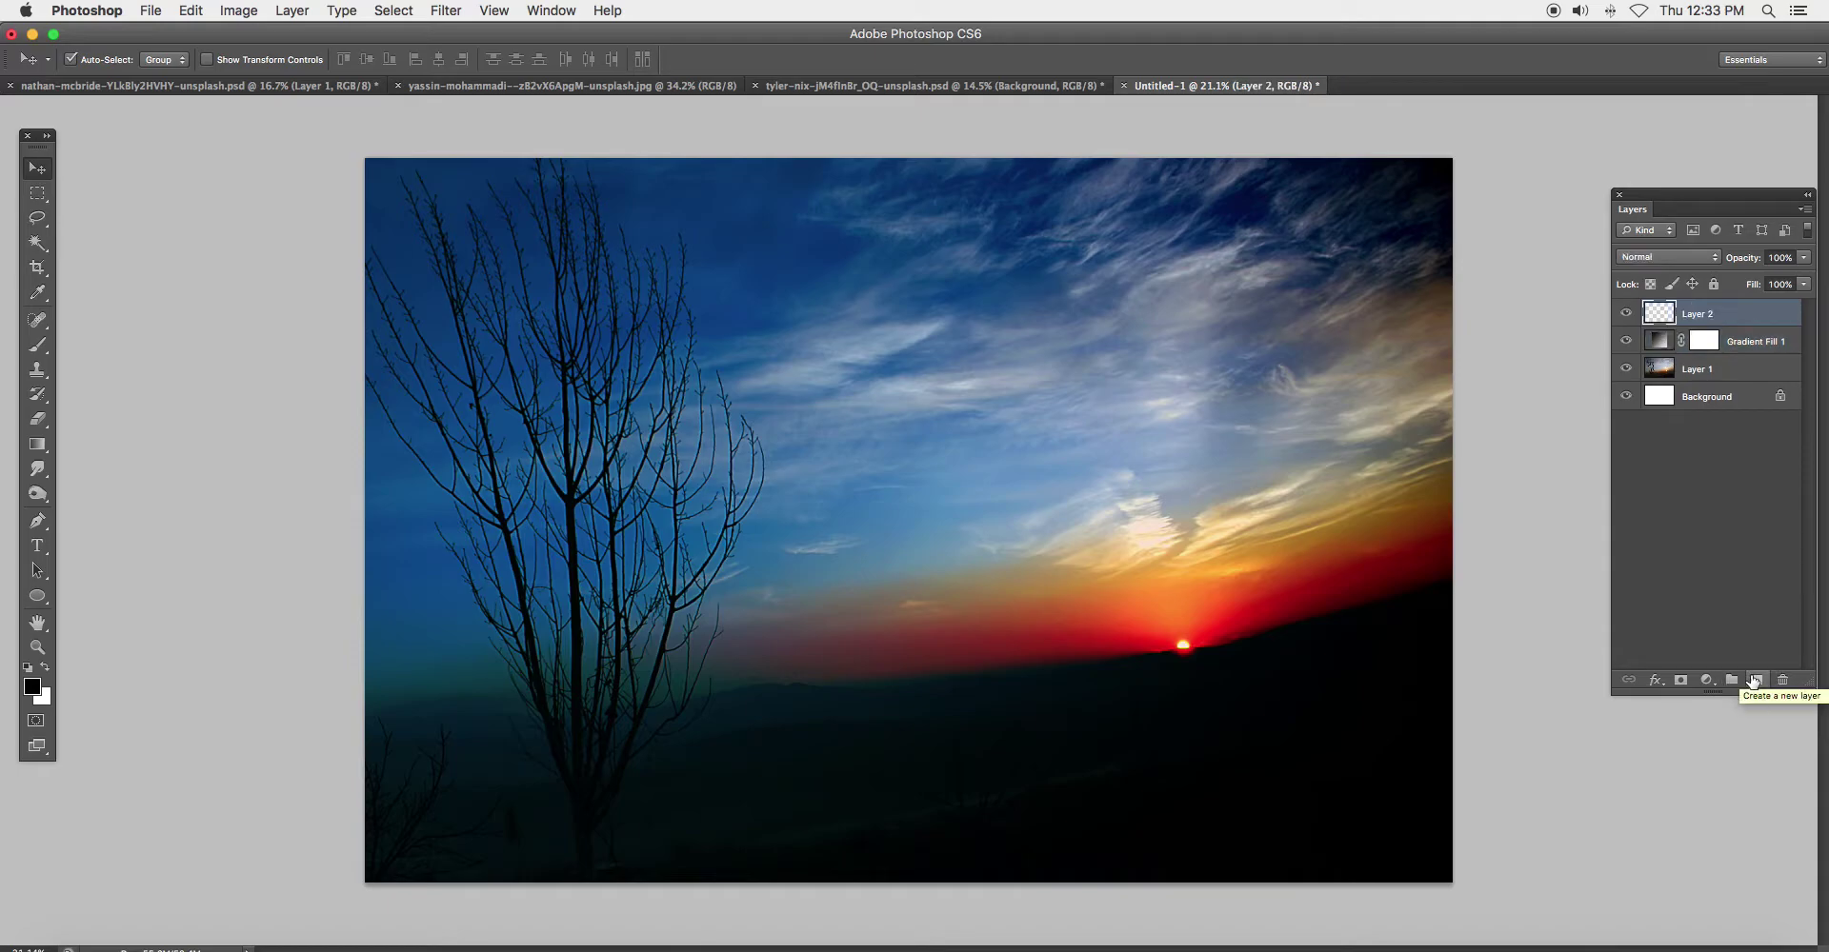
{"action": "left_click", "coordinate": [1661, 259]}
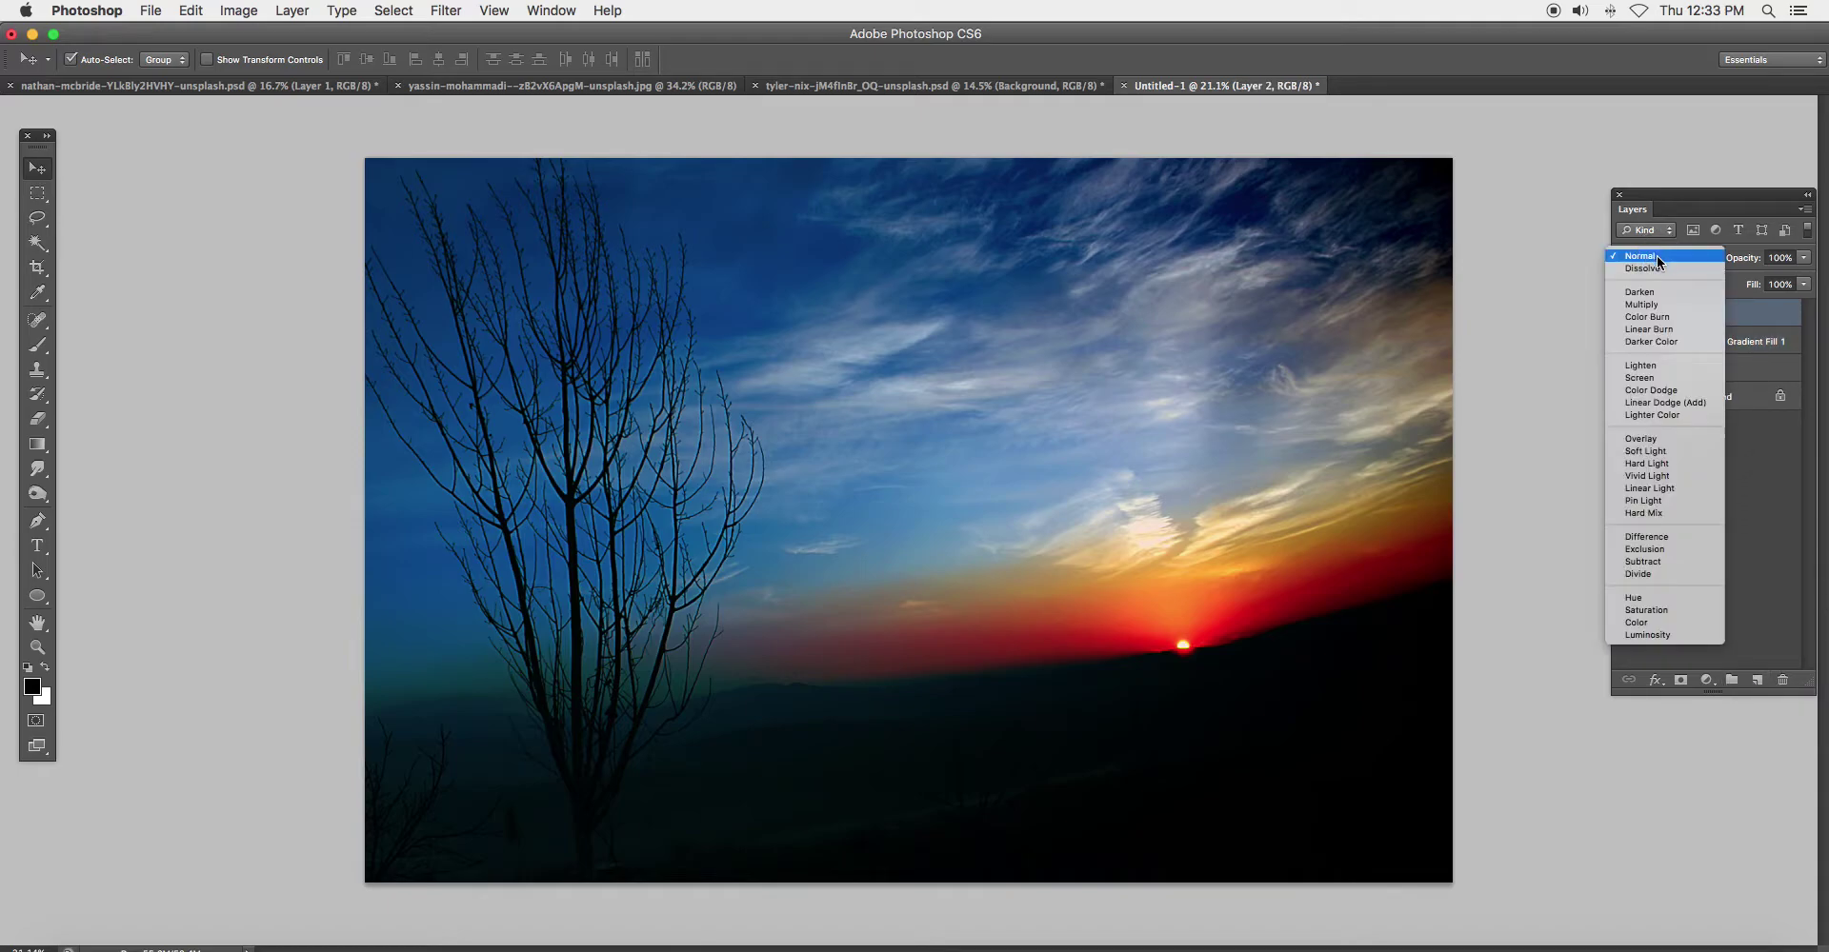
{"action": "left_click", "coordinate": [1653, 439]}
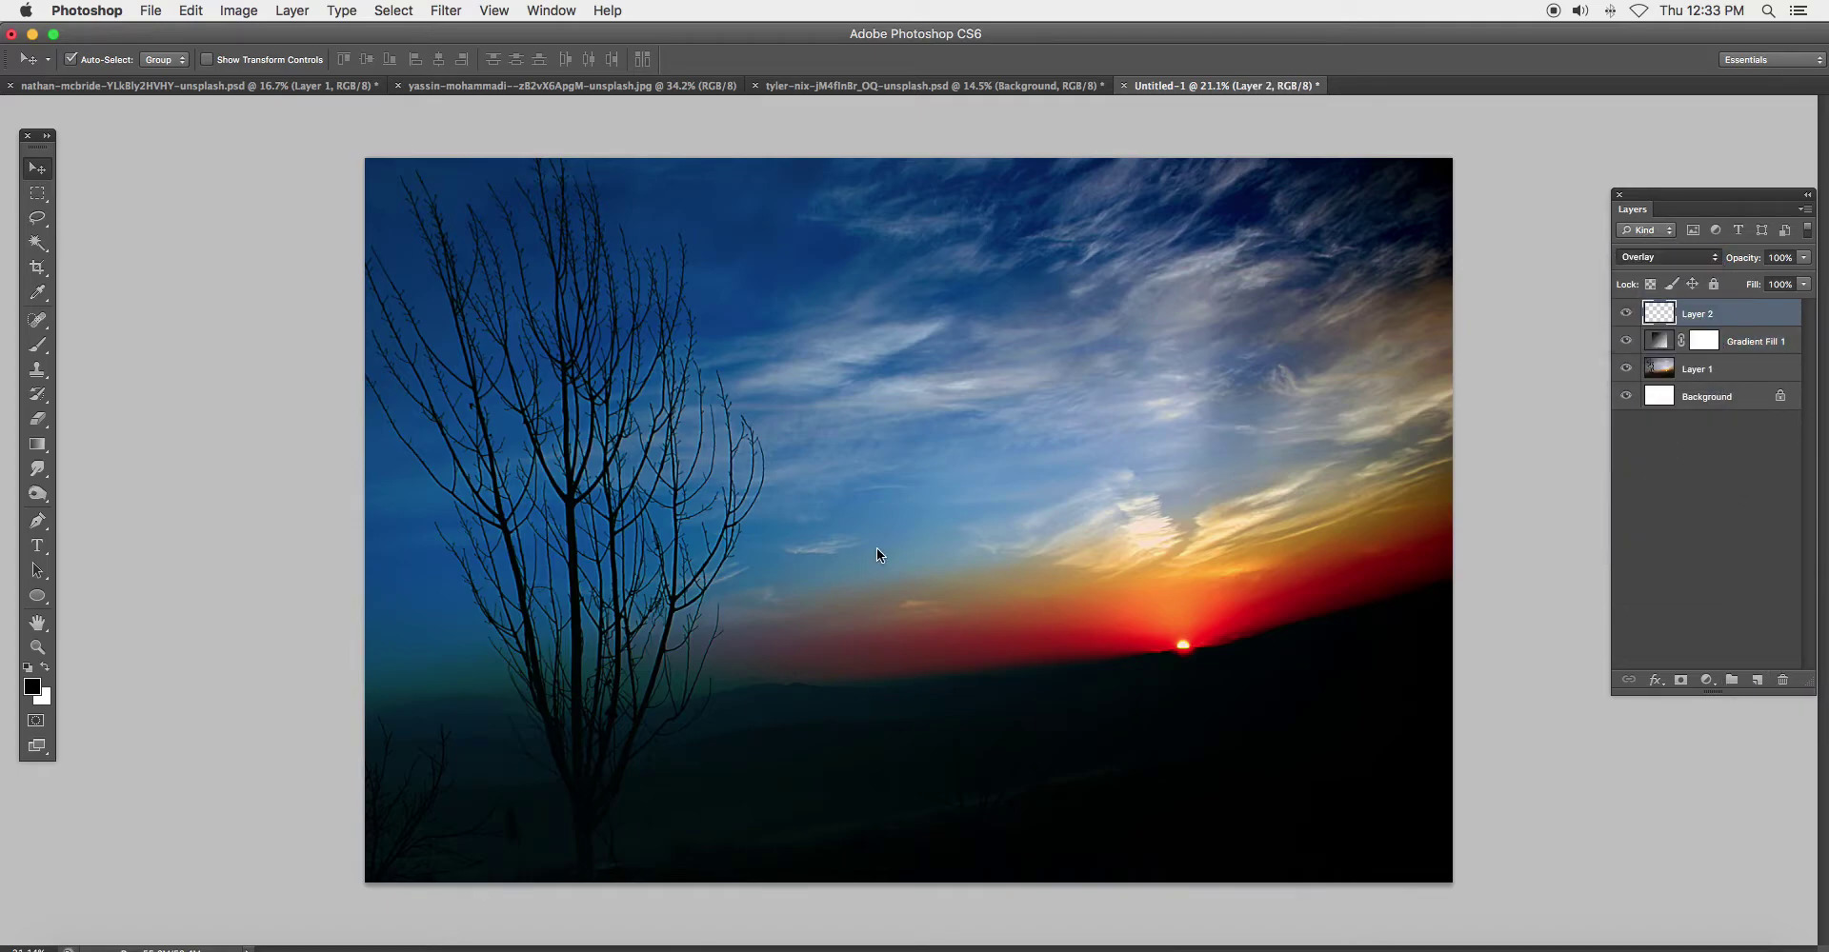
Sample a warm orange and paint one large soft brush dab in the sky
{"action": "left_click", "coordinate": [38, 293]}
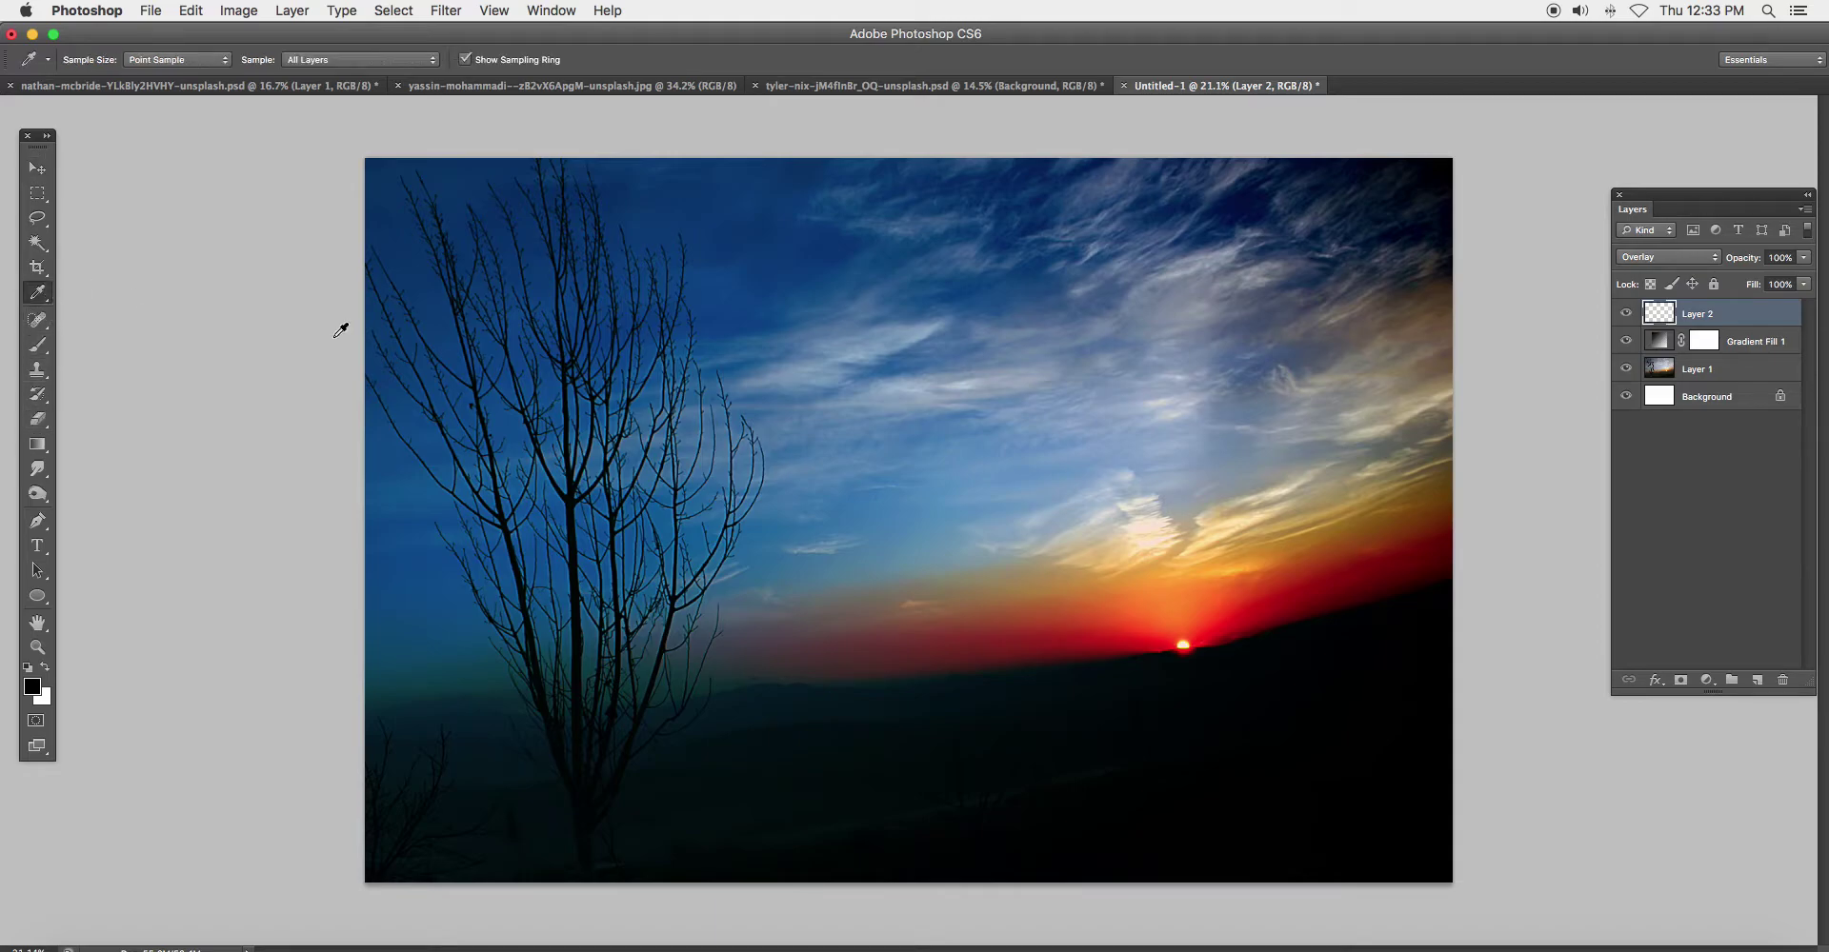
{"action": "left_click", "coordinate": [1224, 567]}
{"action": "left_click", "coordinate": [38, 344]}
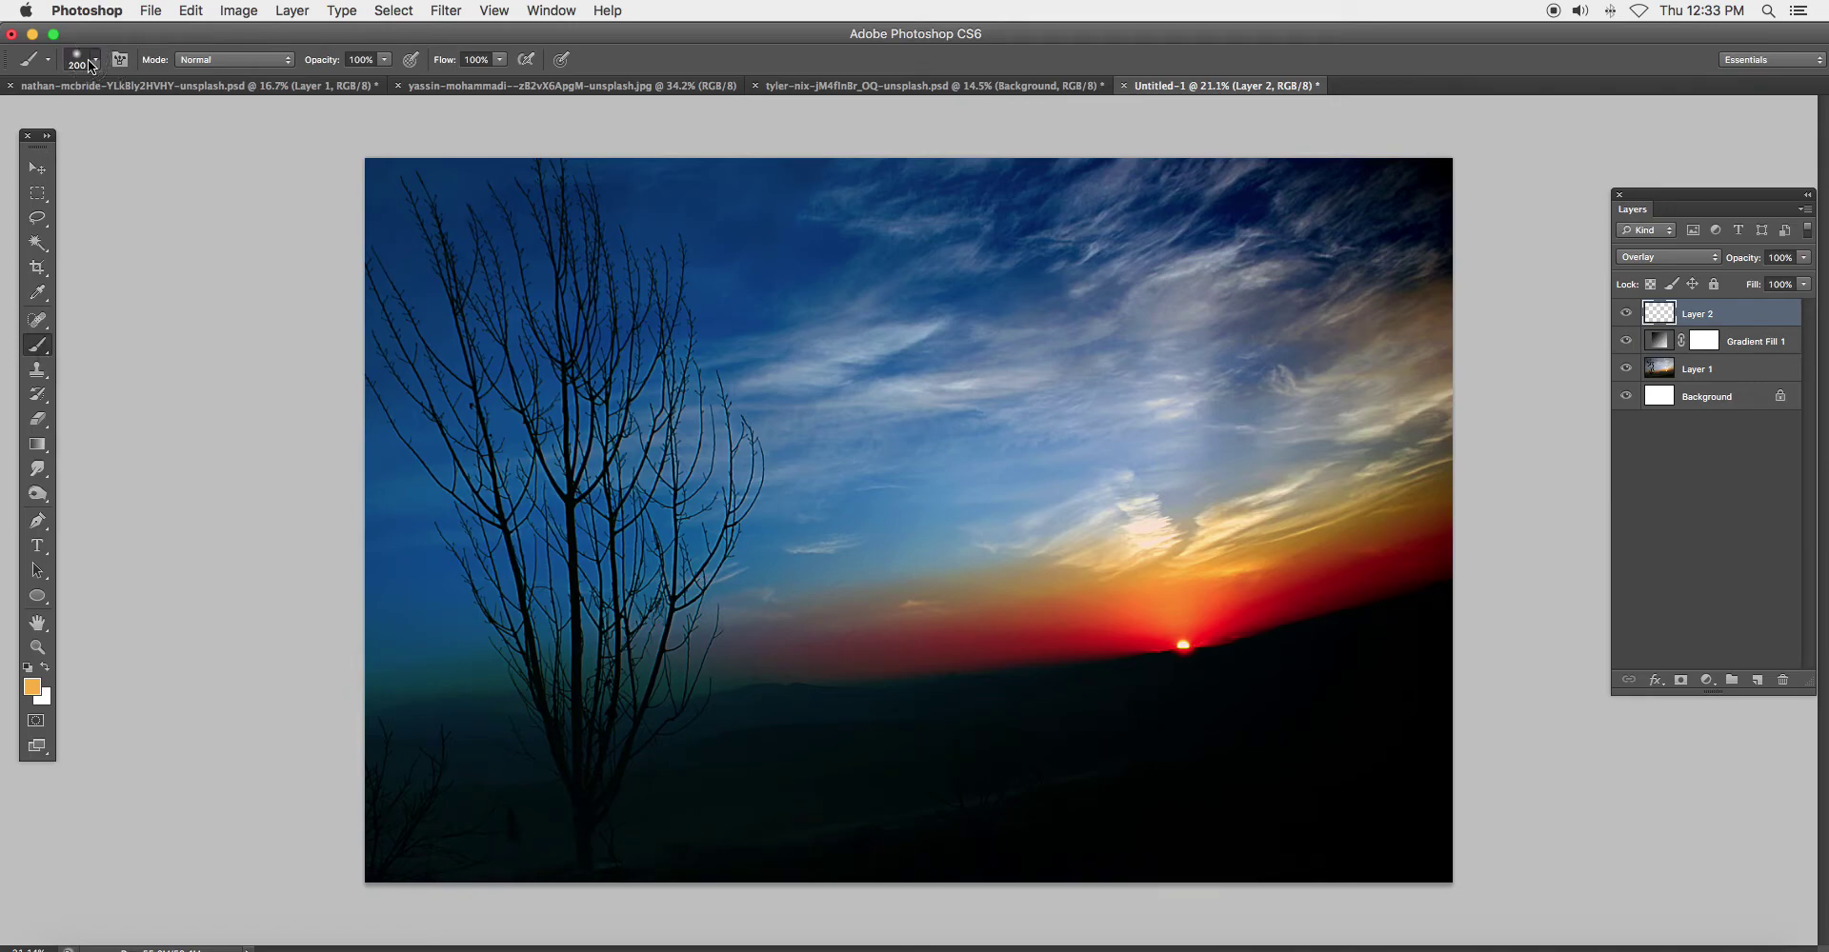
{"action": "left_click", "coordinate": [92, 66]}
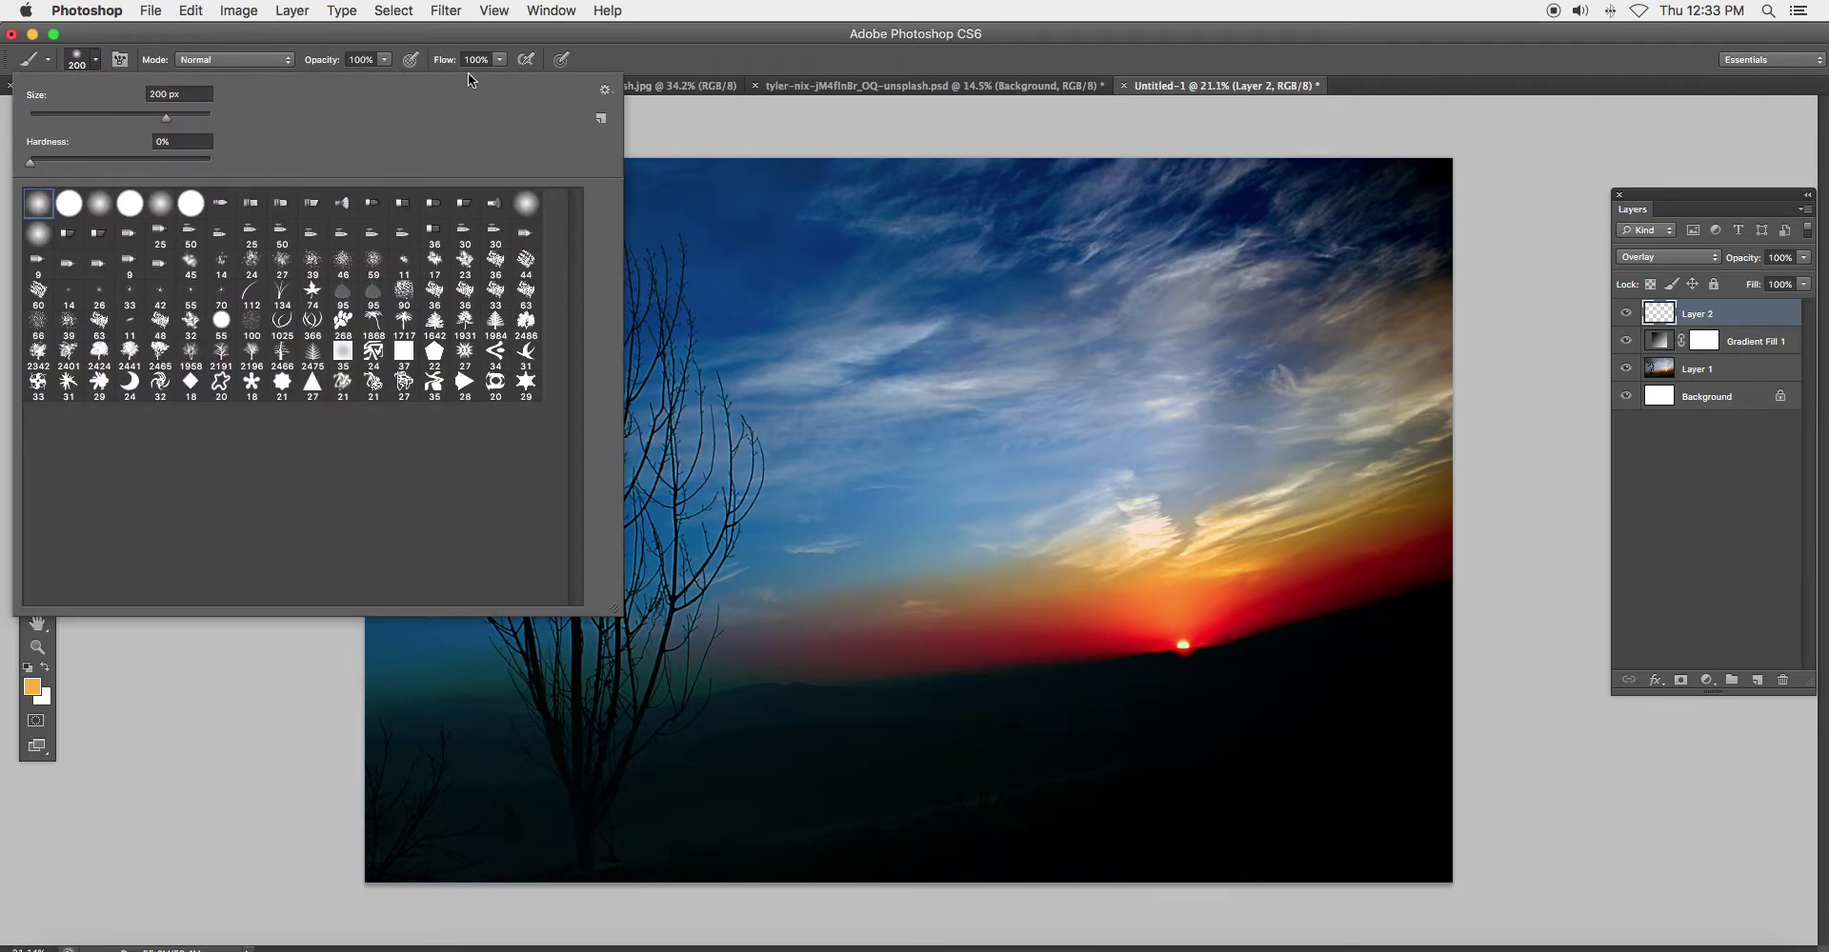
{"action": "left_click", "coordinate": [241, 695]}
{"action": "key", "text": "bracketright"}
{"action": "key", "text": "bracketright"}
{"action": "key", "text": "bracketright"}
{"action": "left_click", "coordinate": [964, 462]}
Scale the orange glow up across the sky above the sunset
{"action": "key", "text": "ctrl+t"}
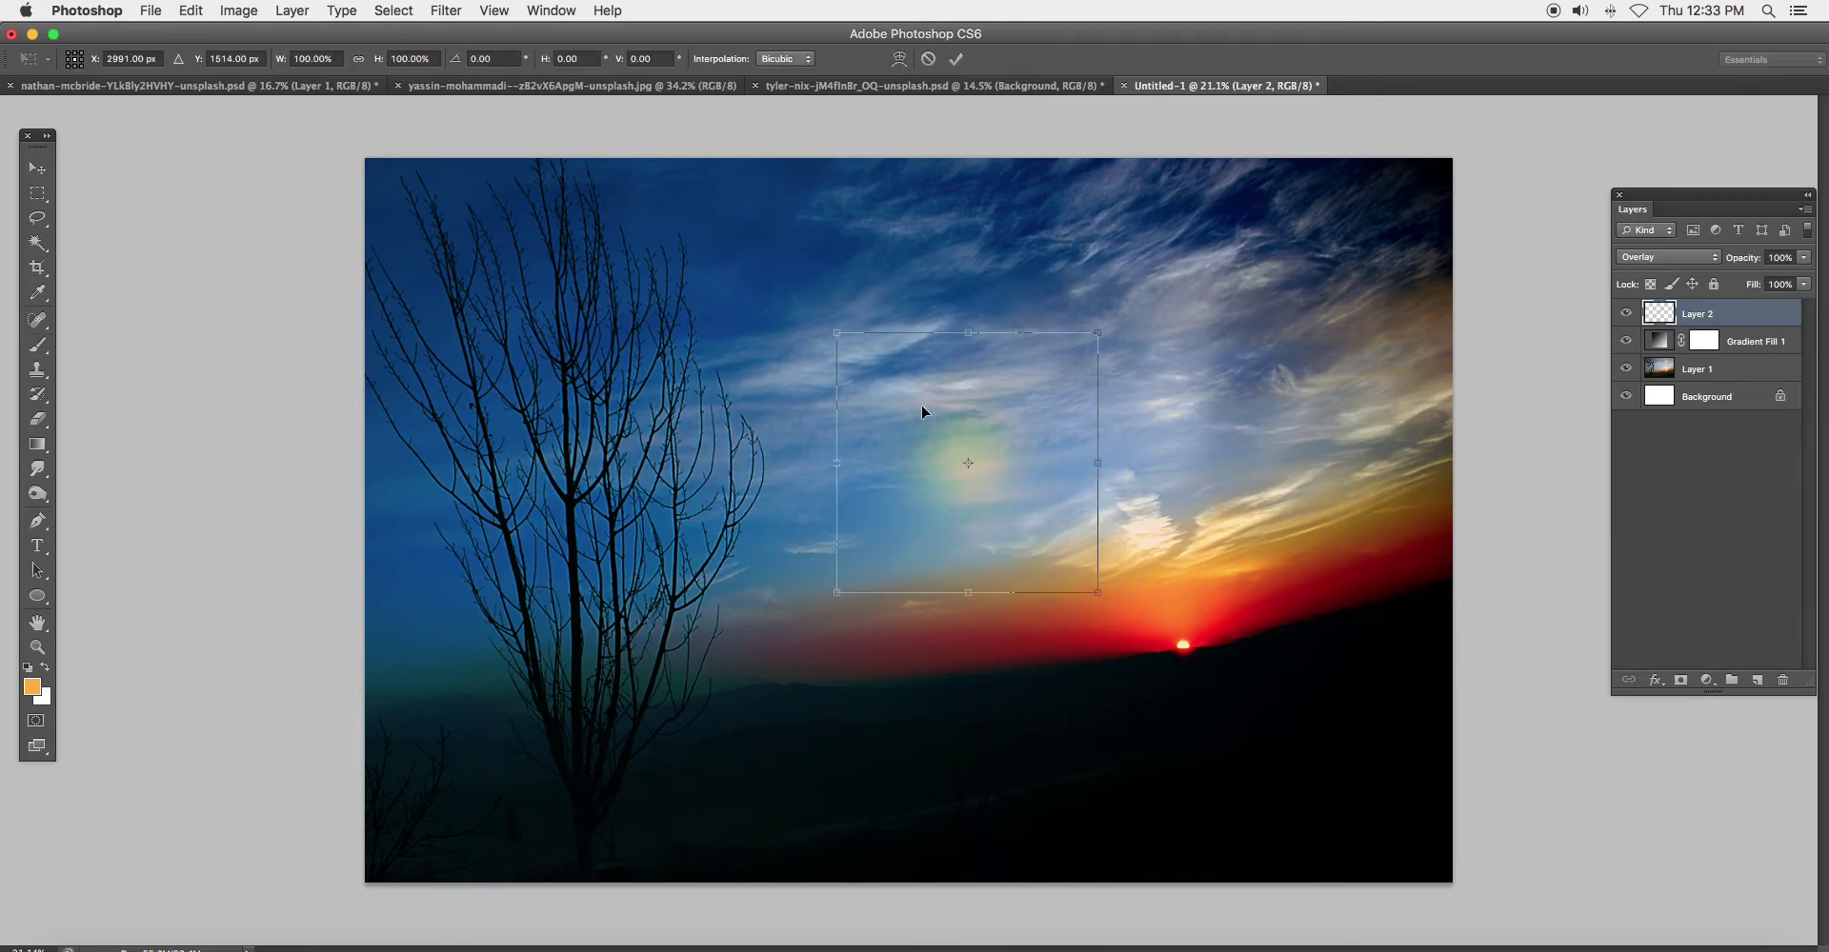
{"action": "left_click_drag", "start_coordinate": [1098, 334], "coordinate": [1457, 205]}
{"action": "left_click_drag", "start_coordinate": [1134, 448], "coordinate": [1183, 538]}
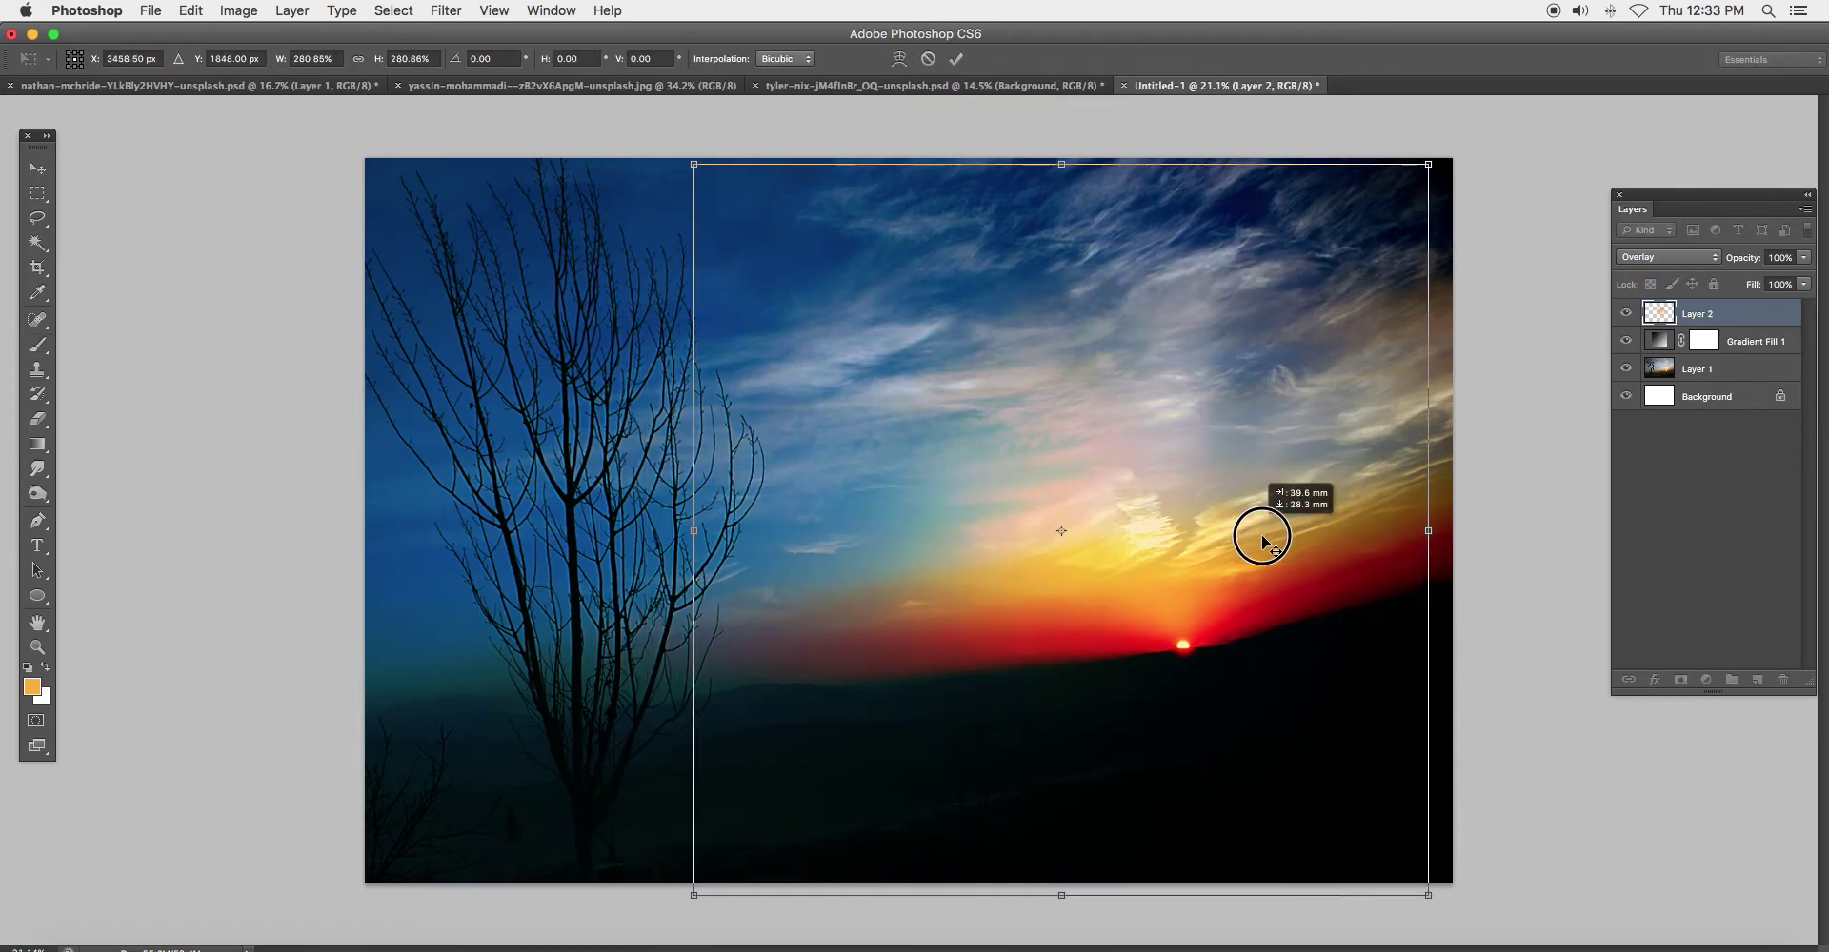
{"action": "key", "text": "ctrl+minus"}
{"action": "left_click_drag", "start_coordinate": [1382, 250], "coordinate": [1488, 130]}
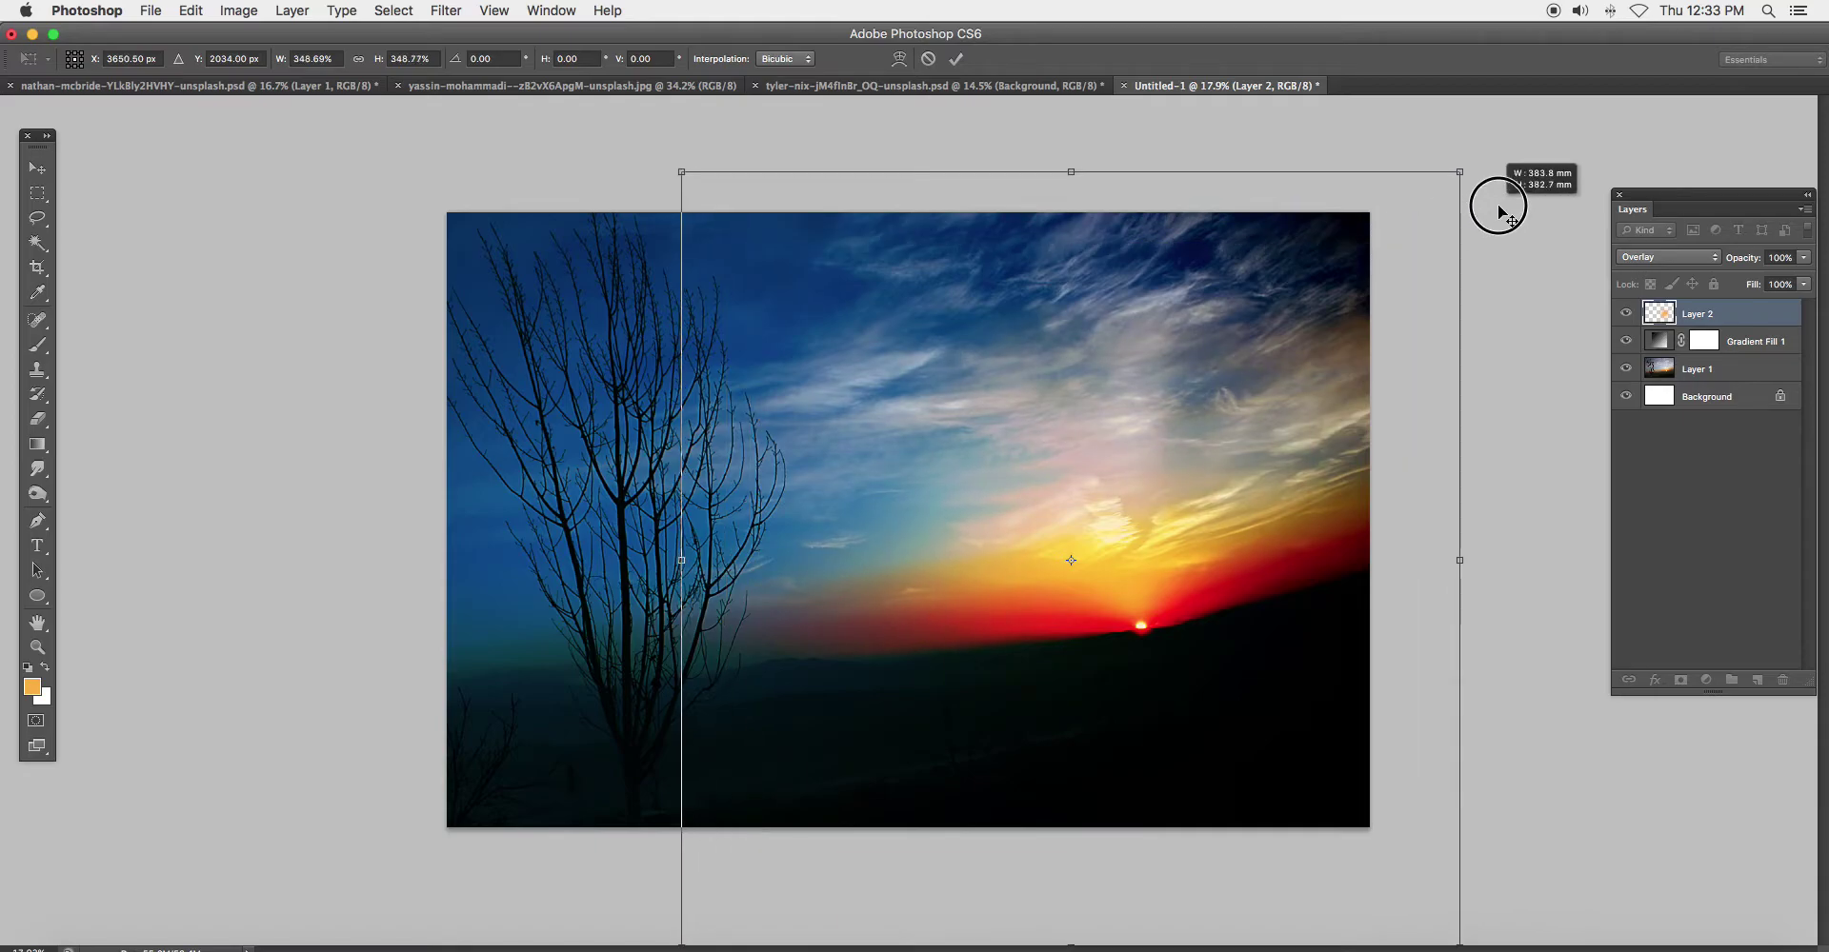
{"action": "left_click_drag", "start_coordinate": [1238, 419], "coordinate": [1263, 472]}
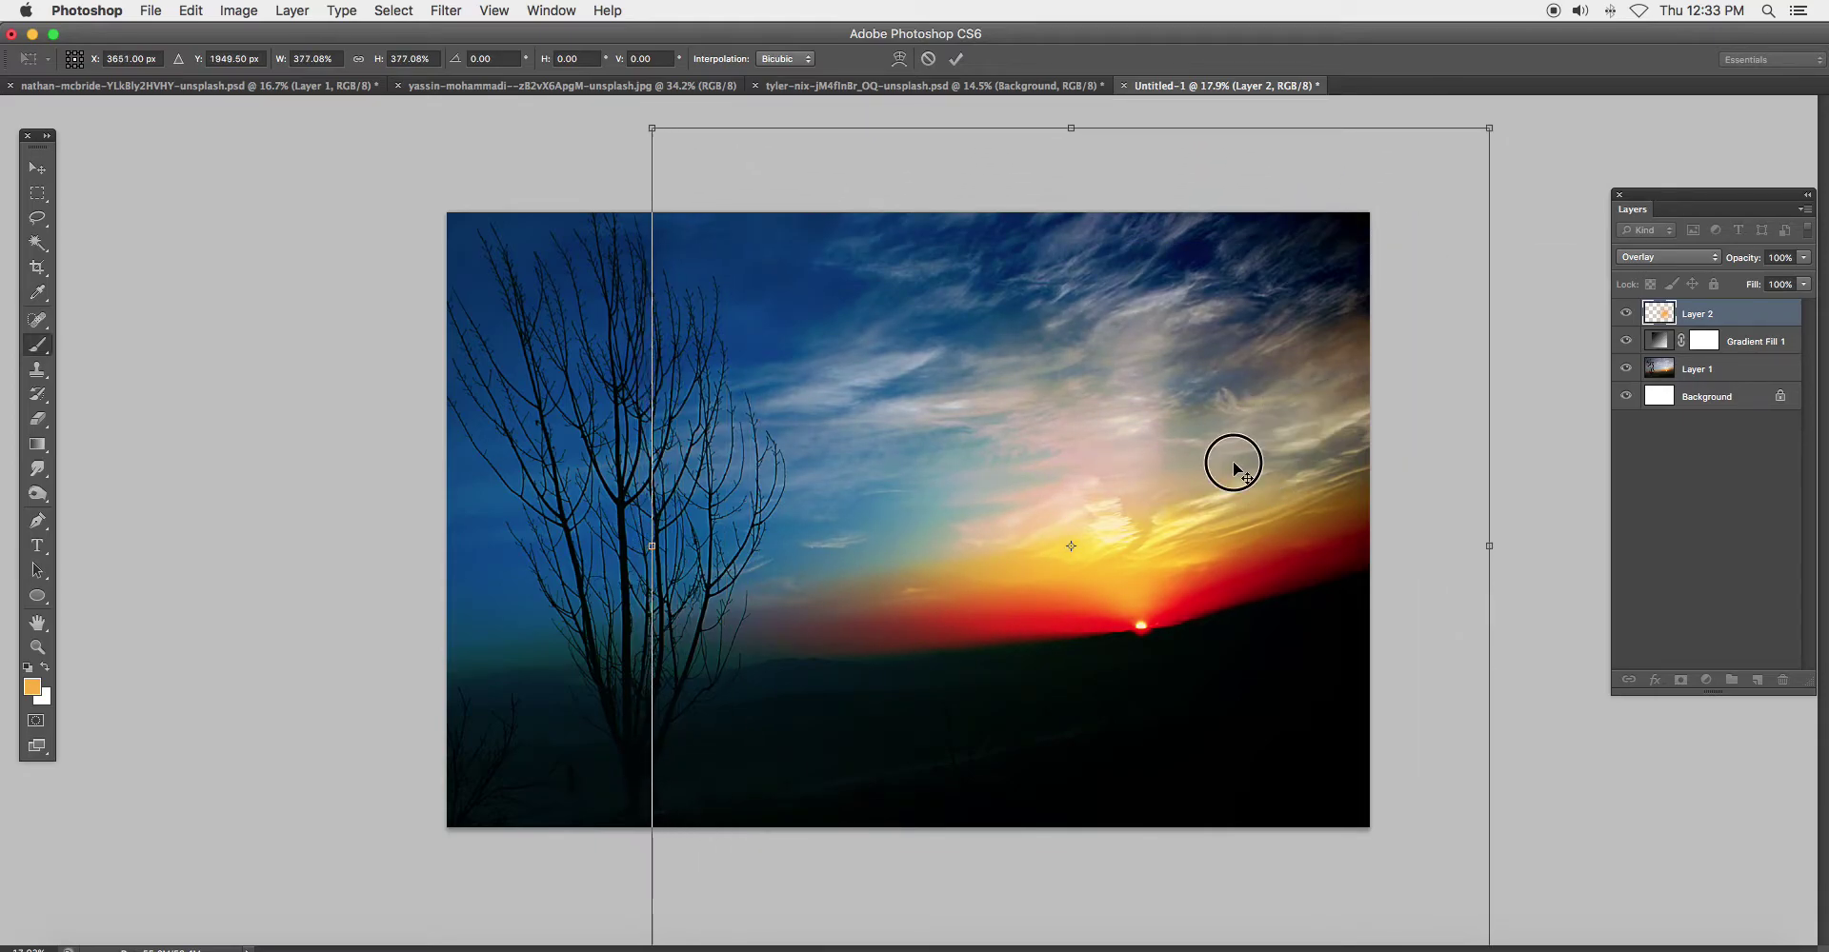
{"action": "key", "text": "Return"}
Toggle the glow layer to compare the sky with and without it
{"action": "scroll", "coordinate": [1246, 503], "scroll_direction": "up", "scroll_amount": 1}
{"action": "left_click", "coordinate": [1625, 314]}
{"action": "left_click", "coordinate": [1625, 313]}
{"action": "left_click", "coordinate": [1626, 313]}
{"action": "left_click", "coordinate": [1626, 313]}
{"action": "left_click", "coordinate": [1626, 313]}
{"action": "left_click", "coordinate": [1626, 314]}
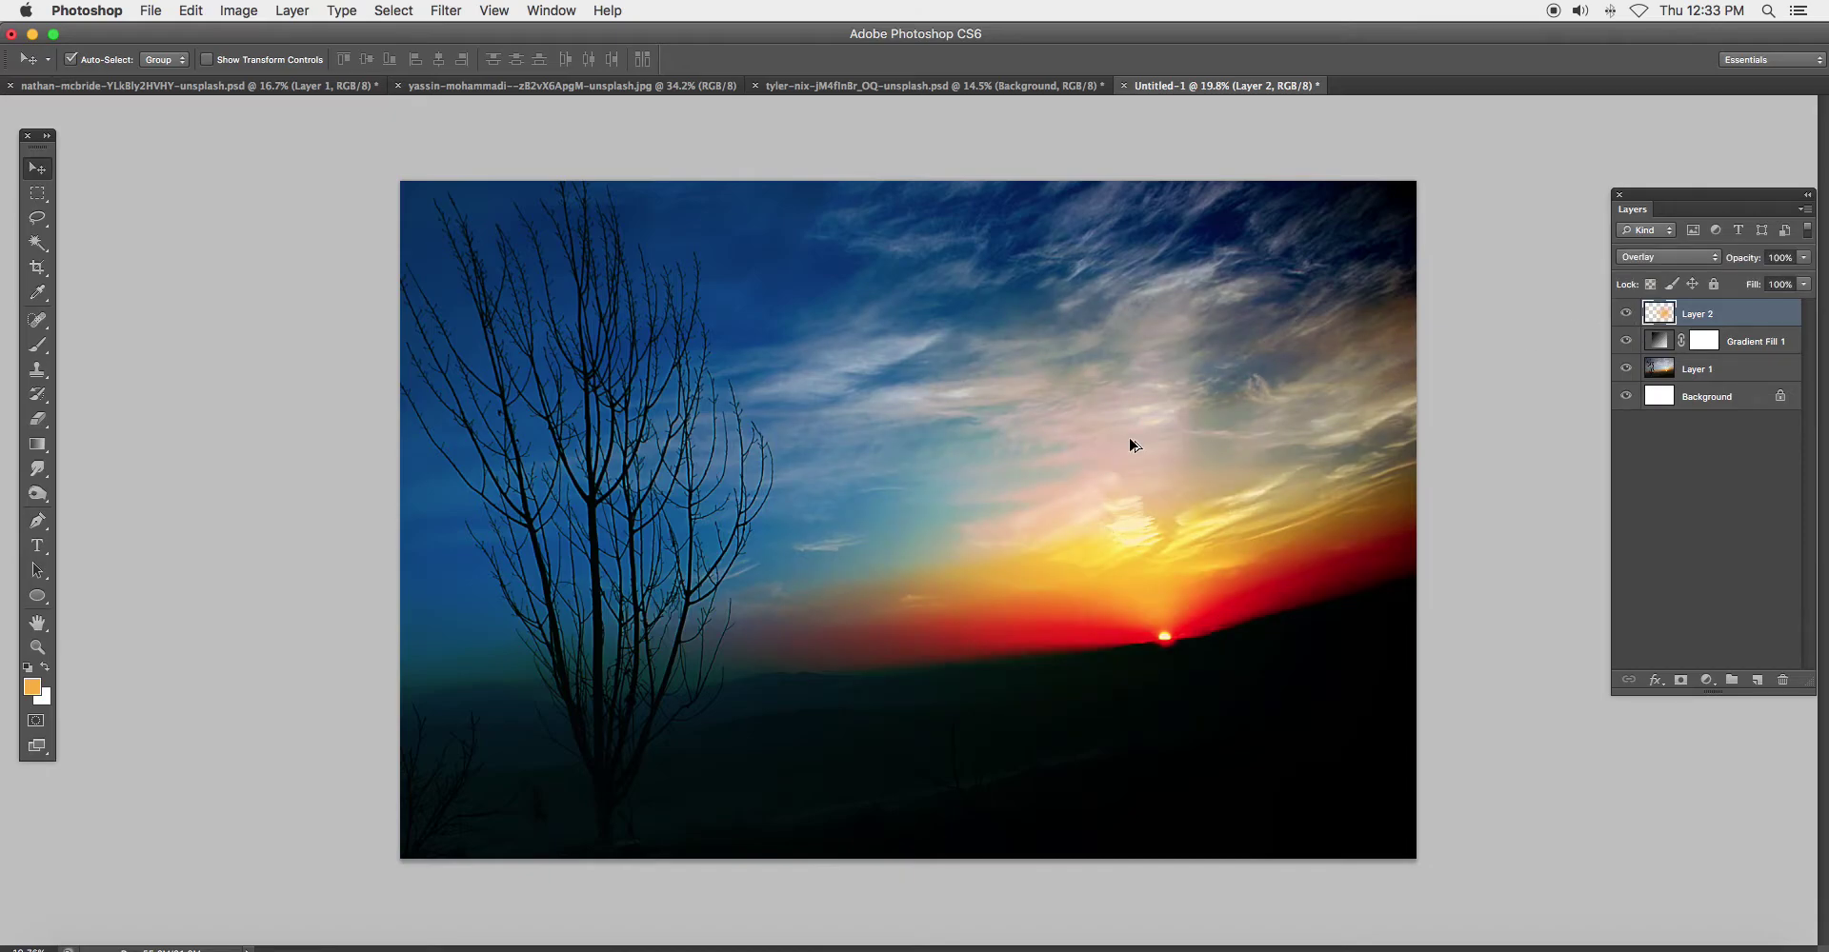
{"action": "scroll", "coordinate": [1131, 444], "scroll_direction": "up", "scroll_amount": 1}
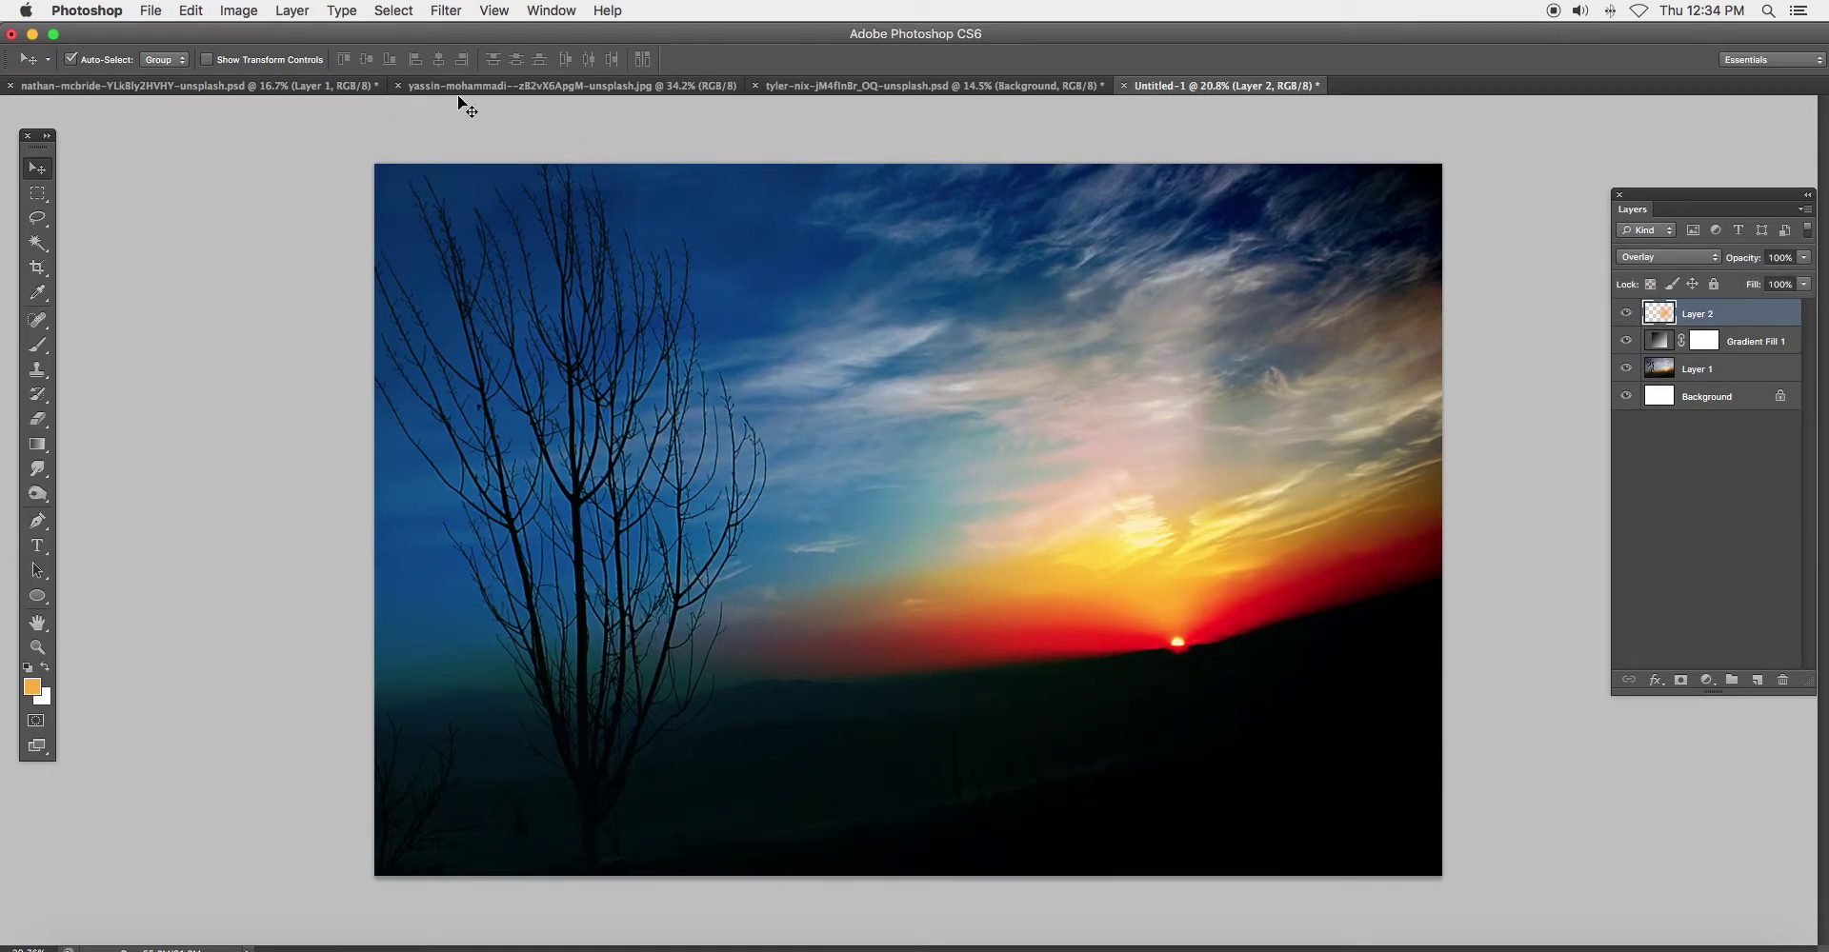
{"action": "left_click", "coordinate": [533, 85]}
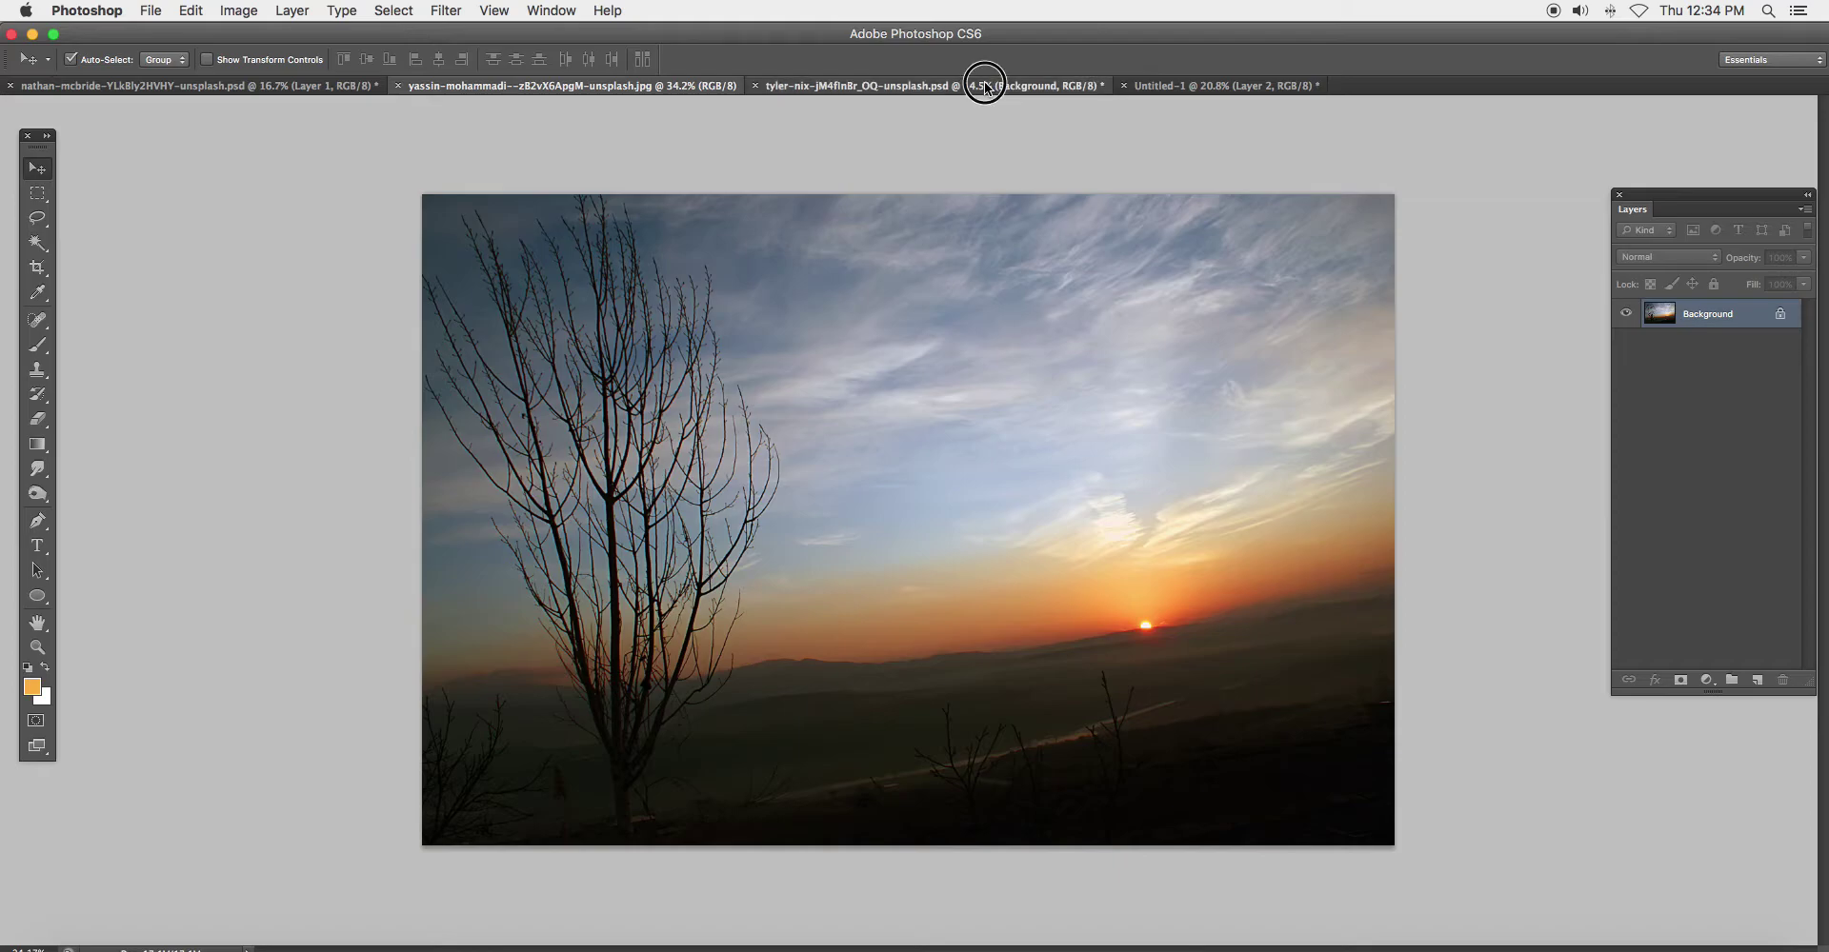
Copy the kissing couple into Untitled-1 as Layer 3, scaled to about 43% on the right
{"action": "left_click", "coordinate": [985, 88]}
{"action": "left_click", "coordinate": [246, 82]}
{"action": "mouse_move", "coordinate": [894, 575]}
{"action": "left_mouse_down"}
{"action": "mouse_move", "coordinate": [1173, 48]}
{"action": "mouse_move", "coordinate": [1082, 459]}
{"action": "left_mouse_up"}
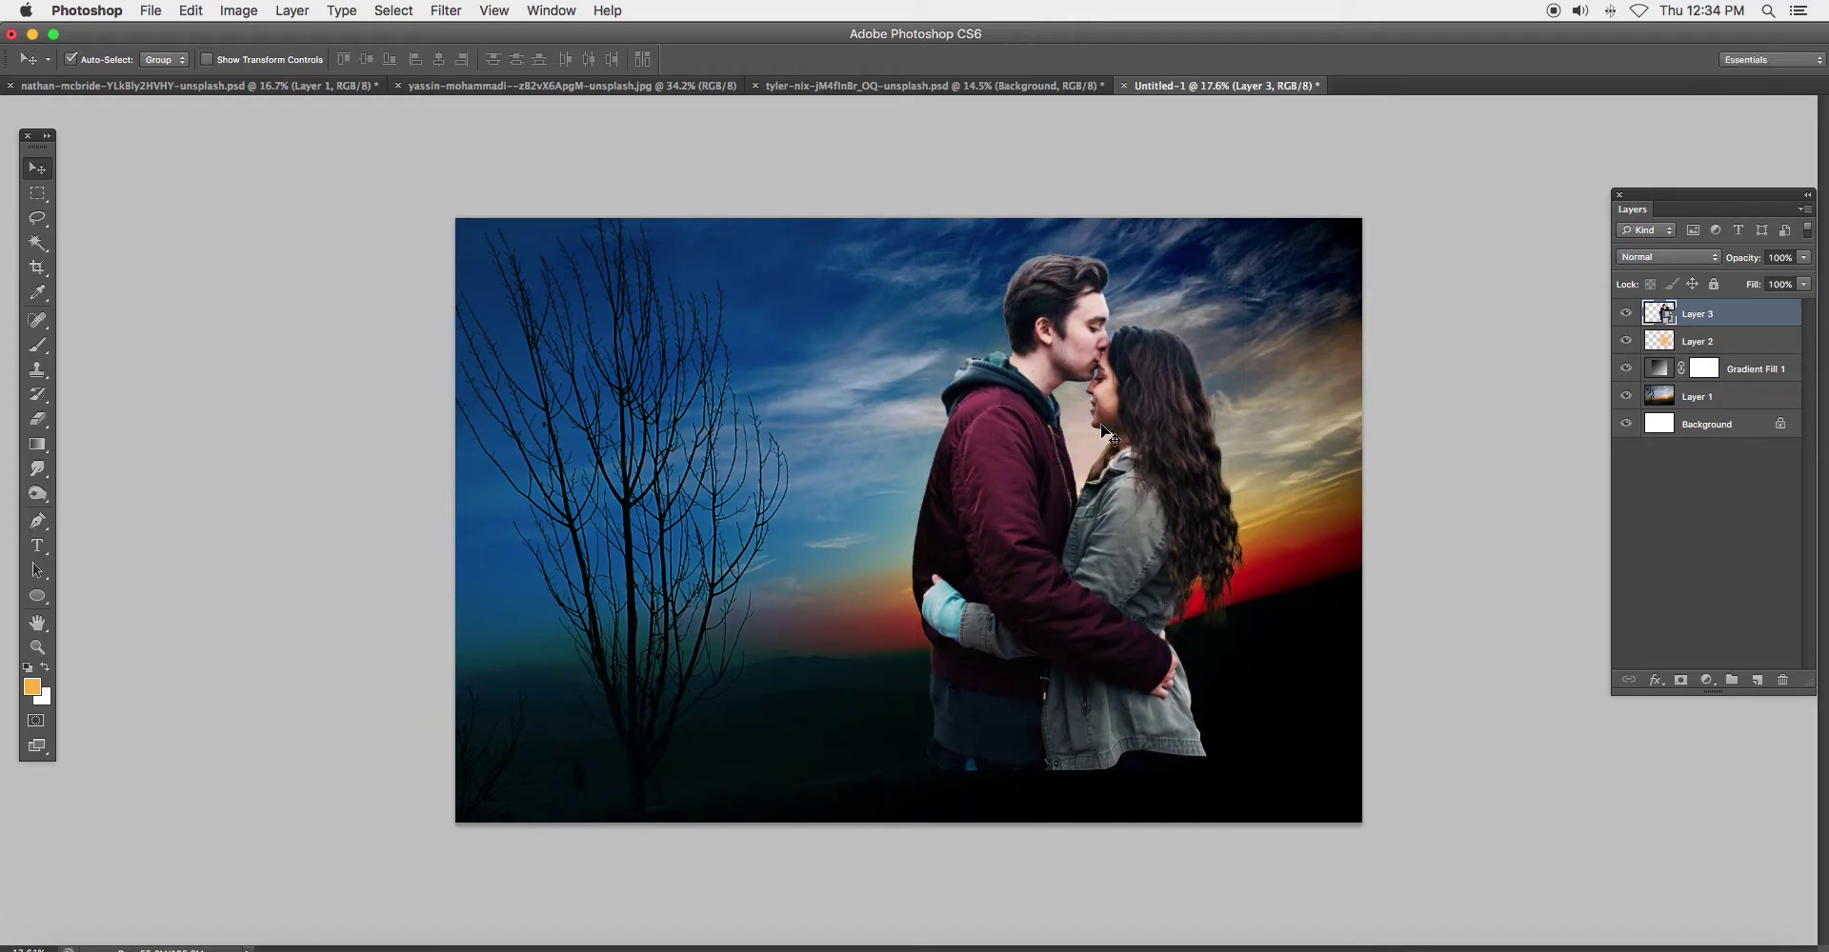
{"action": "key", "text": "ctrl+t"}
{"action": "mouse_move", "coordinate": [1256, 263]}
{"action": "left_mouse_down"}
{"action": "mouse_move", "coordinate": [1361, 205]}
{"action": "mouse_move", "coordinate": [1380, 164]}
{"action": "left_mouse_up"}
{"action": "left_click_drag", "start_coordinate": [1269, 447], "coordinate": [1285, 462]}
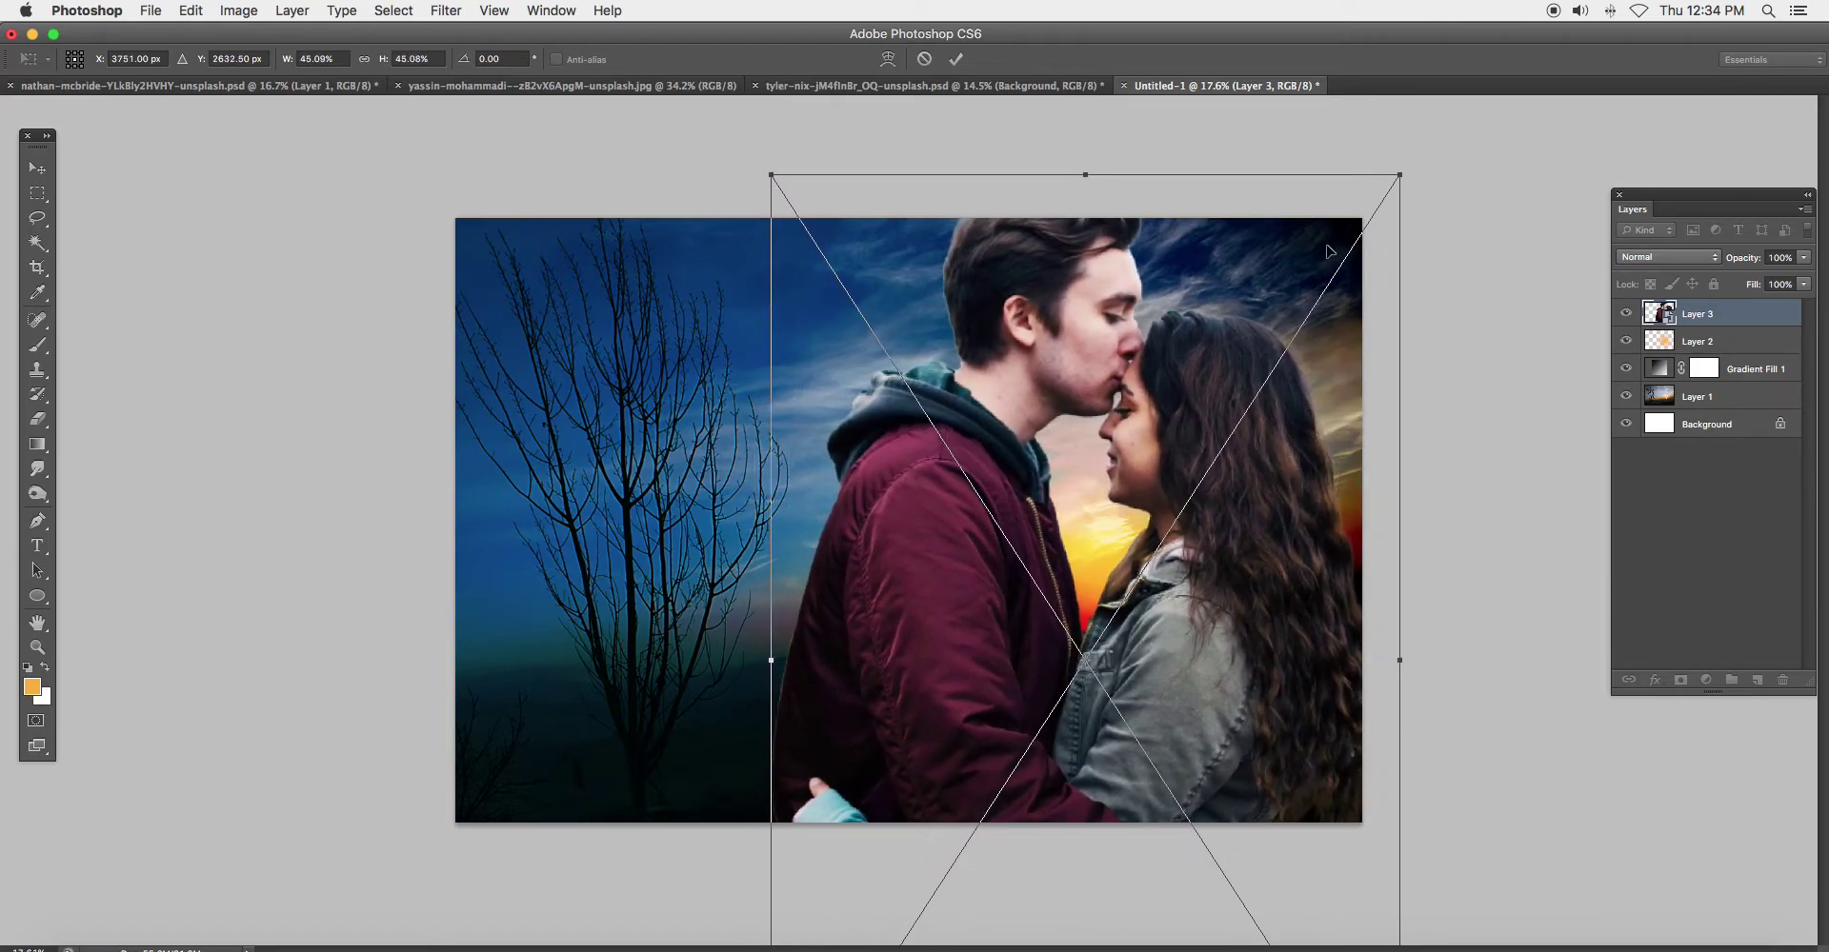
{"action": "left_click_drag", "start_coordinate": [1397, 177], "coordinate": [1384, 198]}
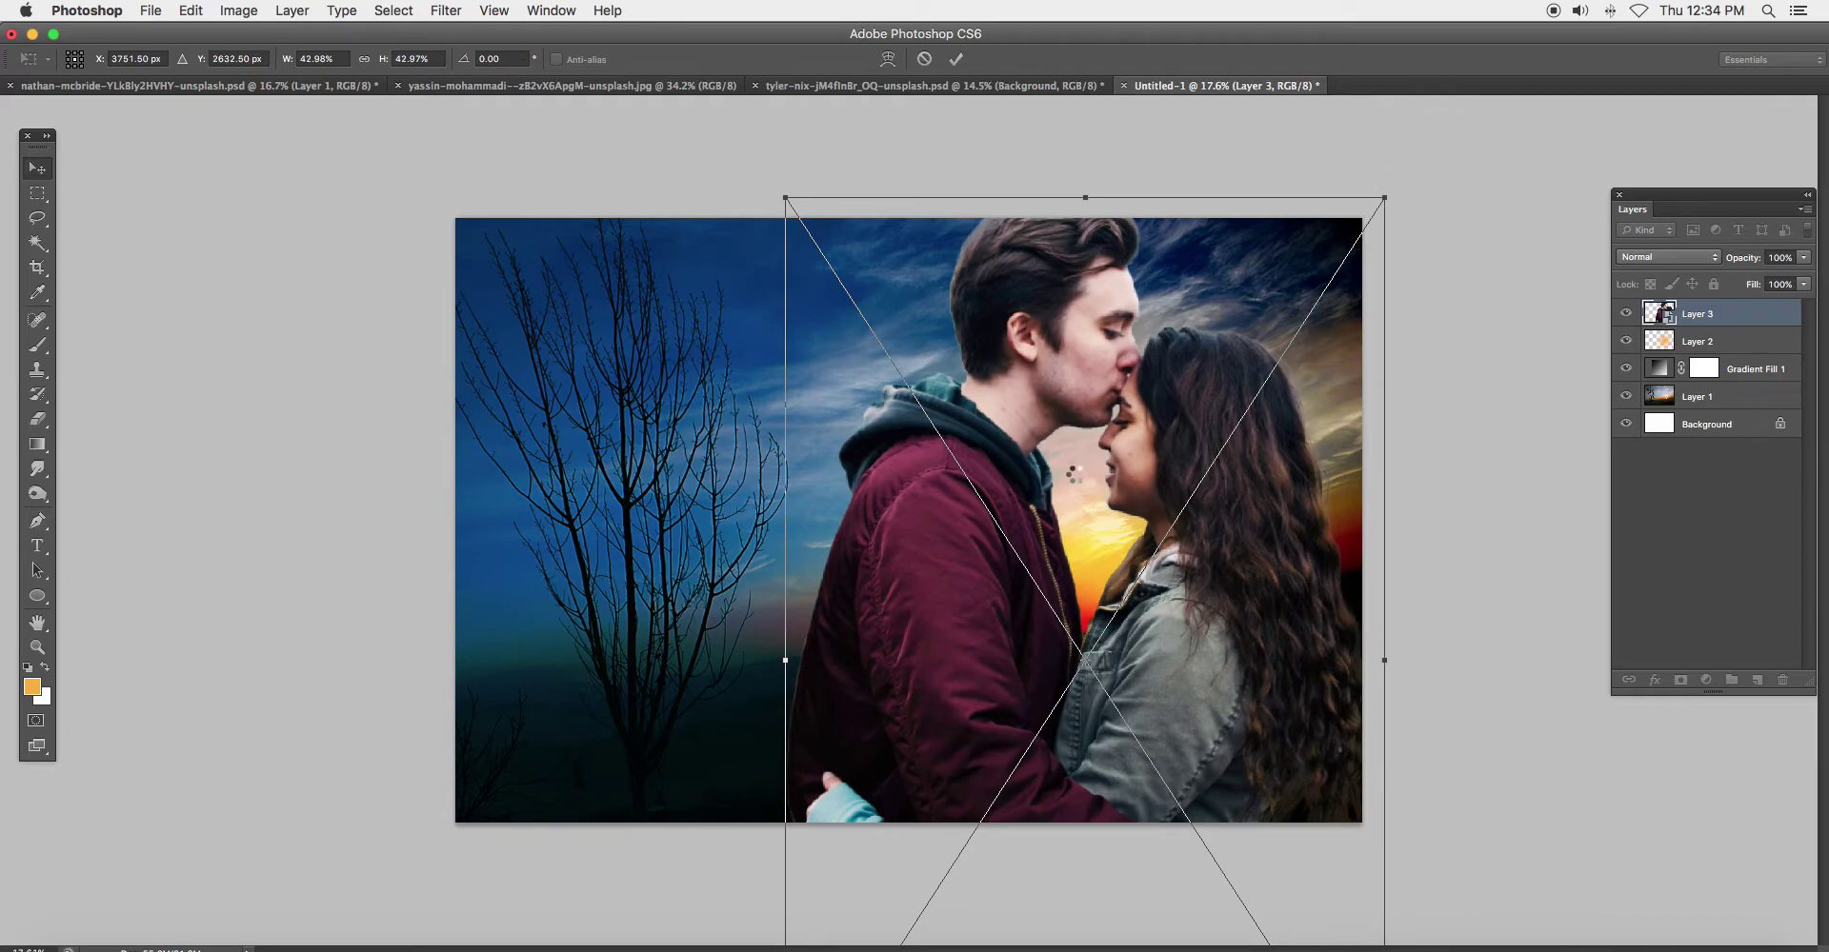
{"action": "key", "text": "Return"}
{"action": "key", "text": "ctrl+plus"}
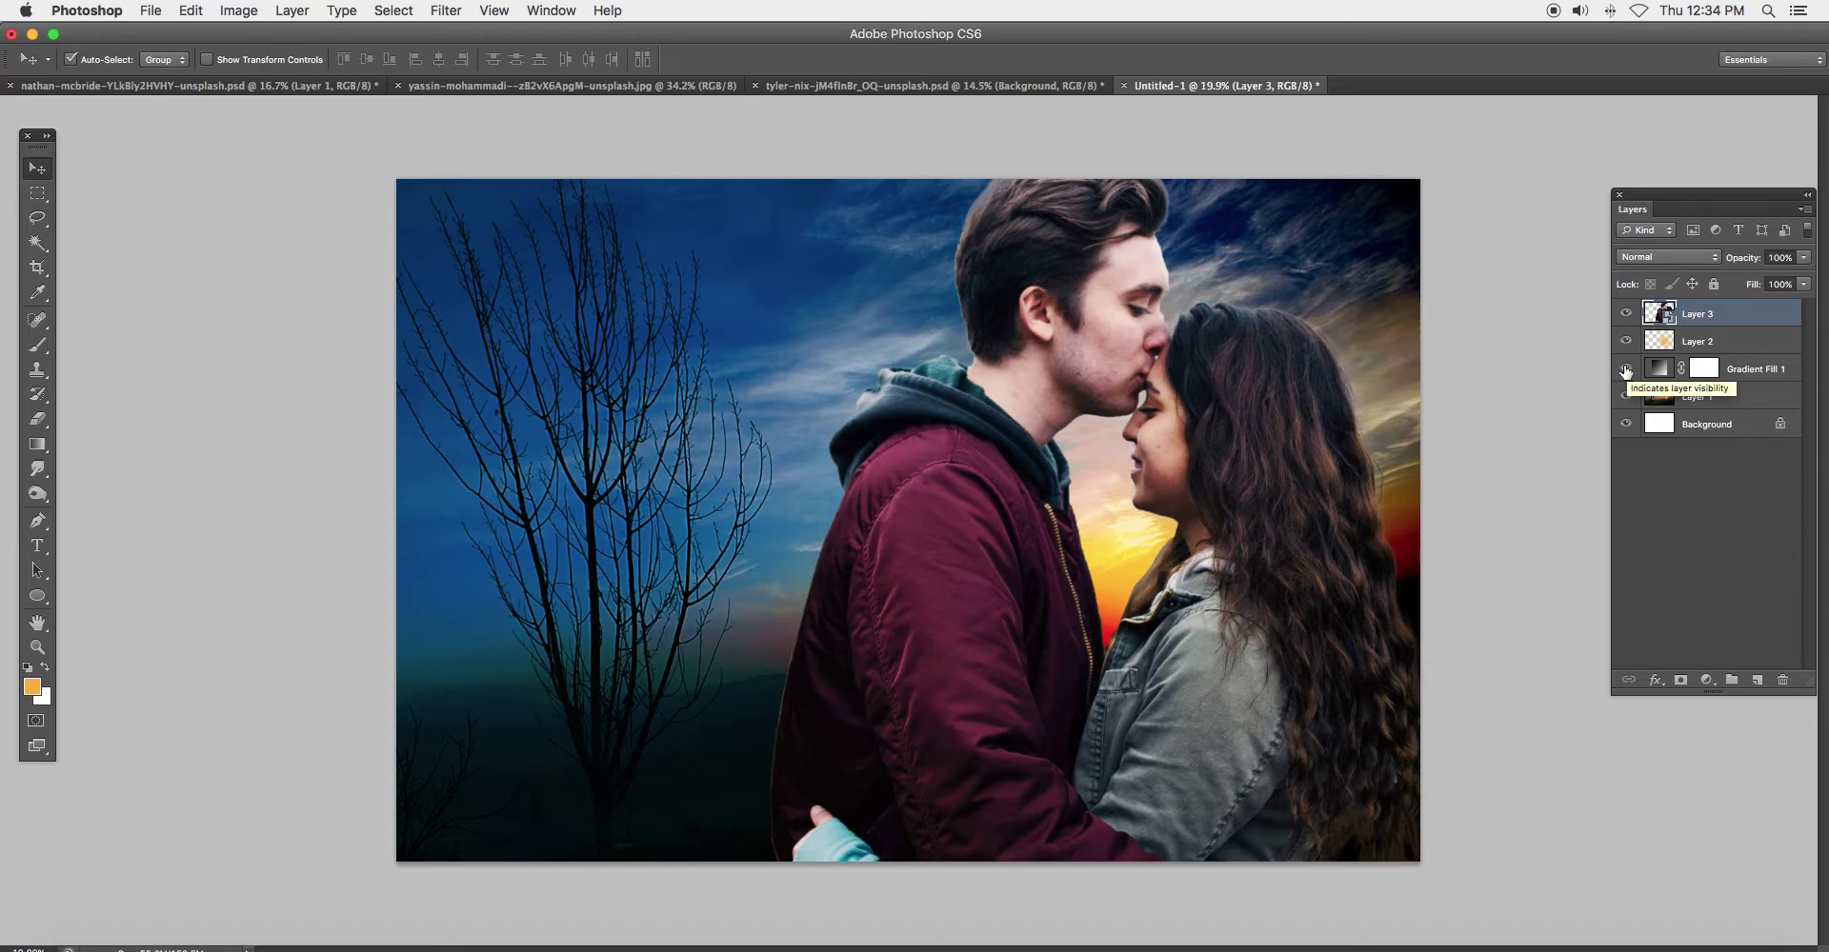
Add a black mask to Layer 3 and paint white with a large soft brush to reveal the faces
{"action": "left_click", "coordinate": [1680, 682], "text": "alt"}
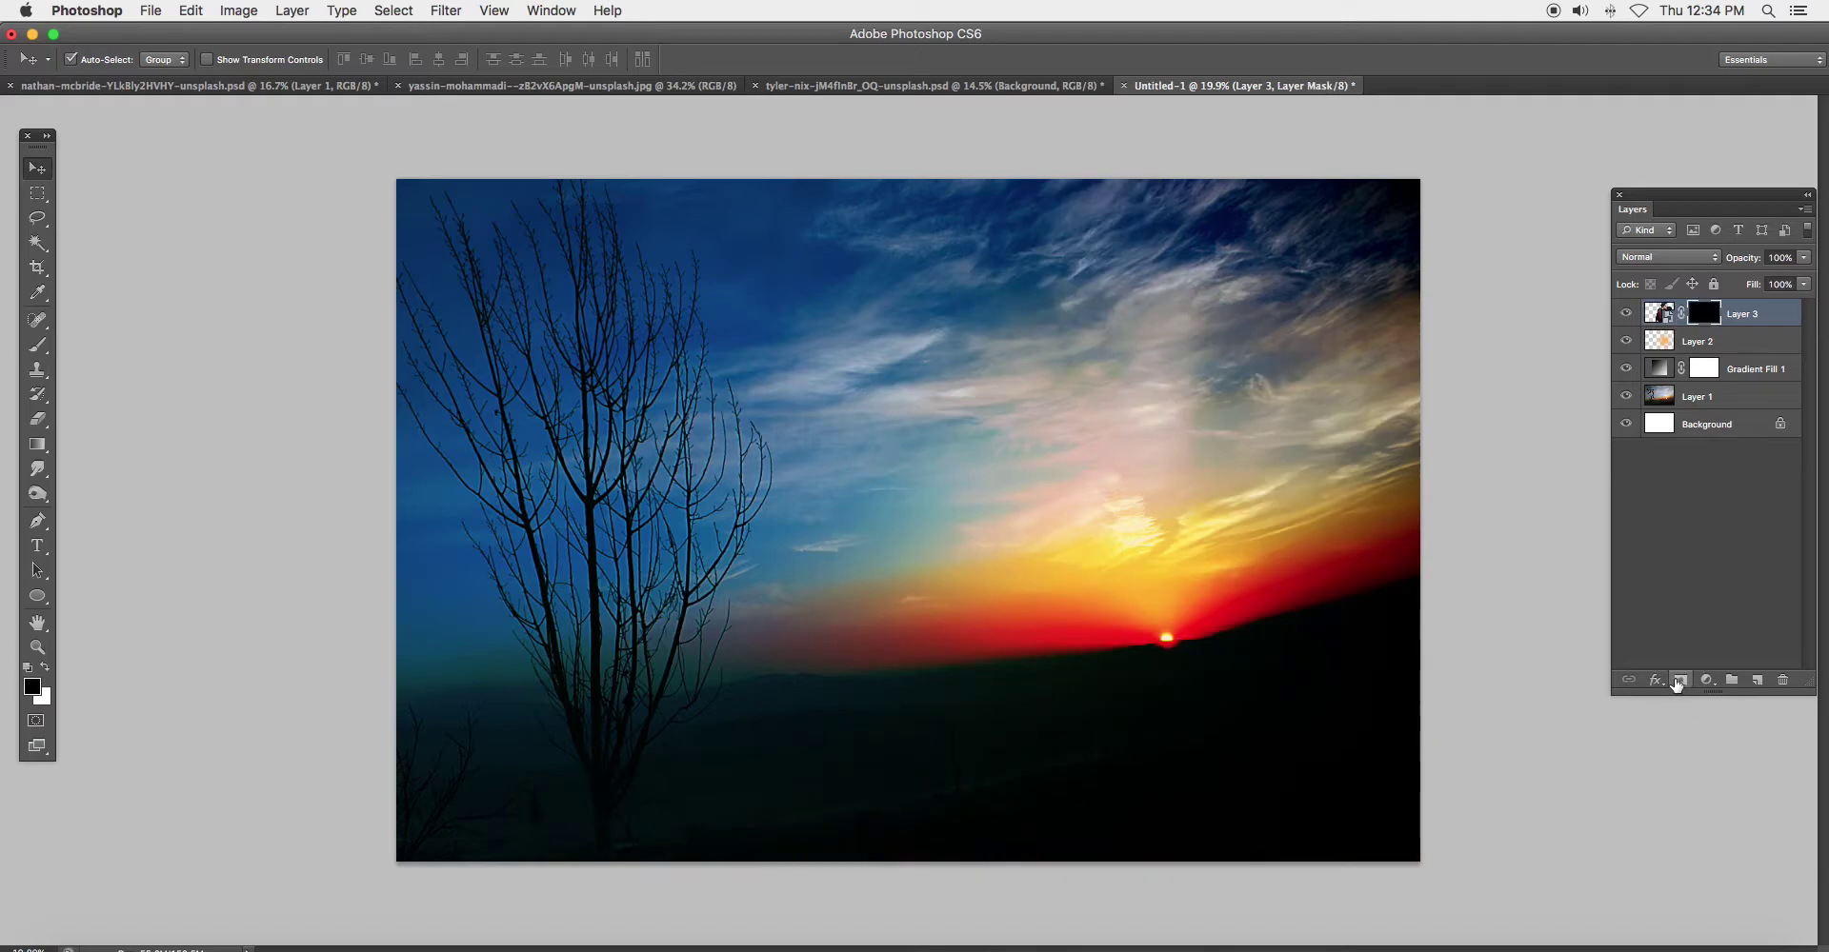
{"action": "left_click", "coordinate": [37, 345]}
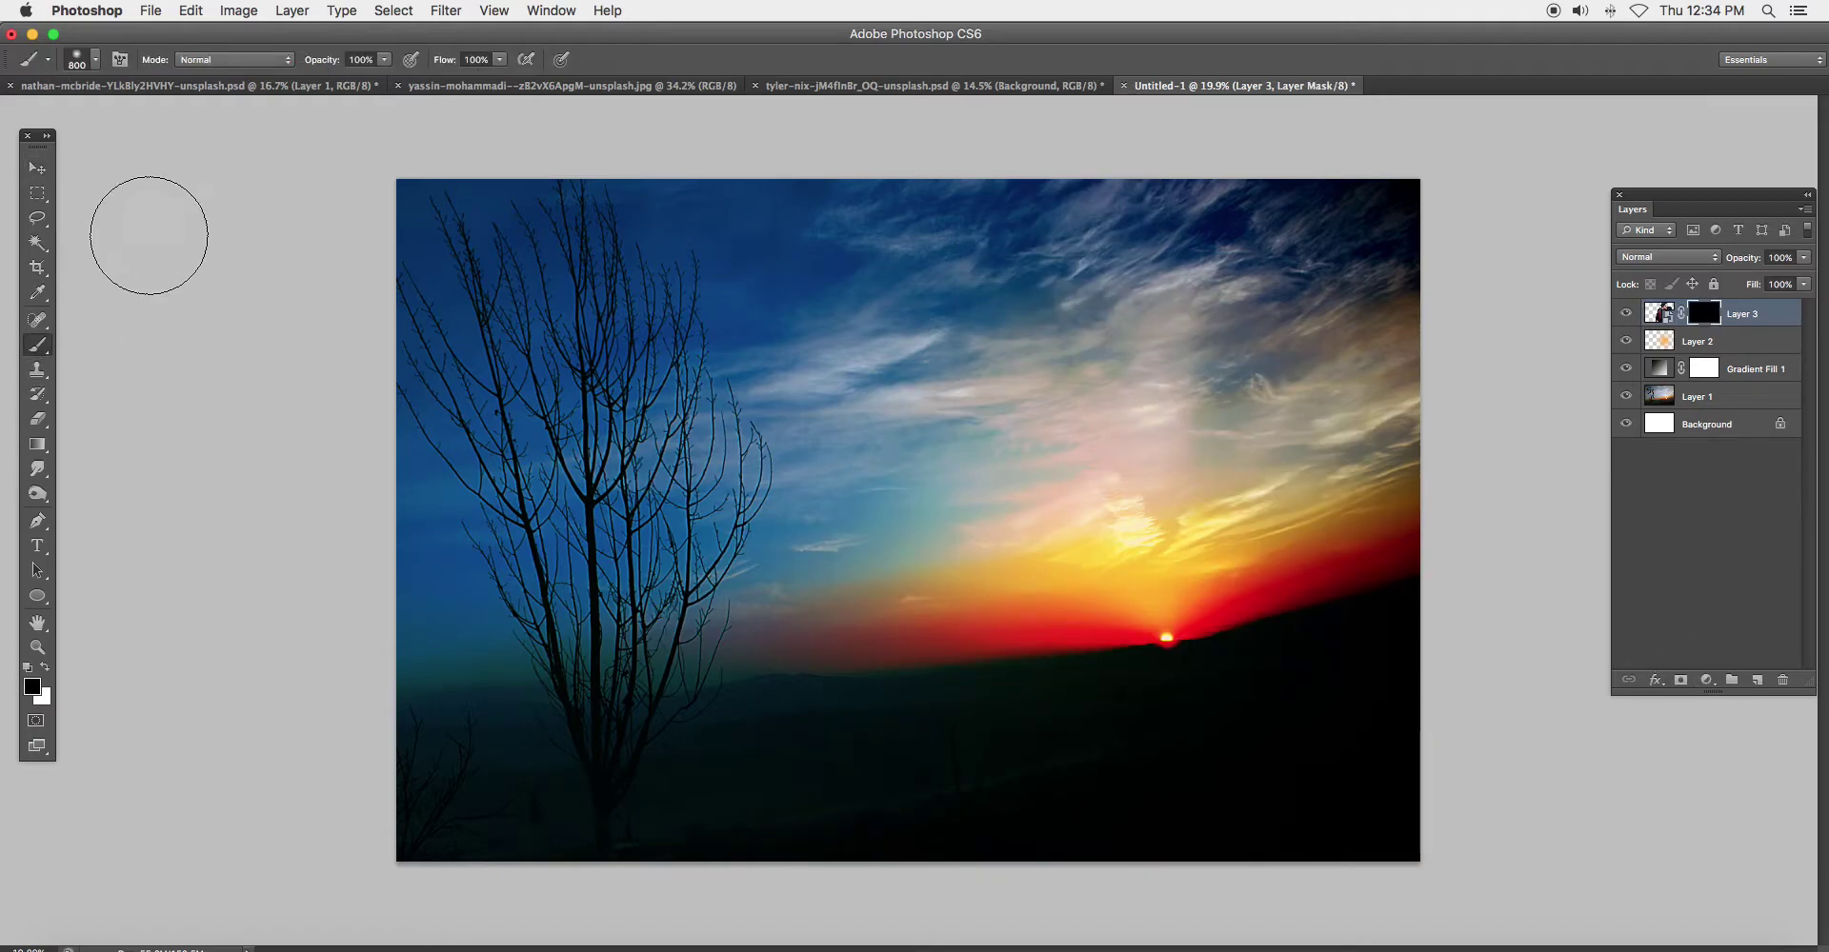
{"action": "left_click", "coordinate": [95, 59]}
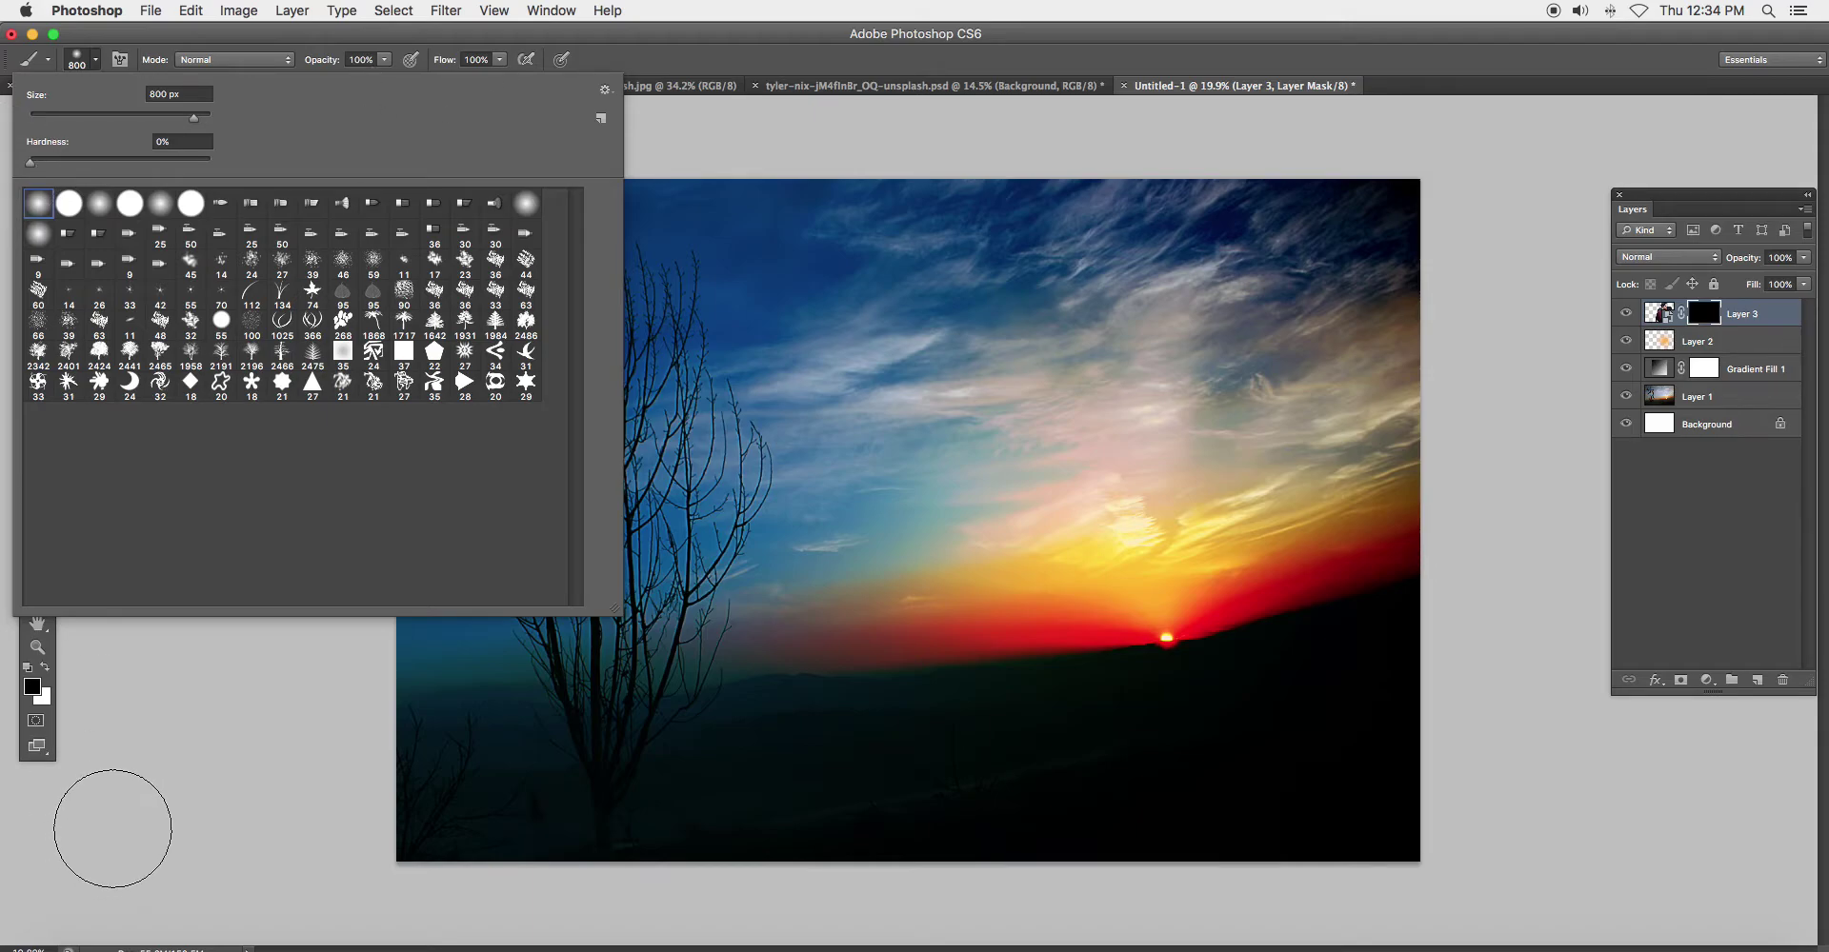
{"action": "left_click", "coordinate": [134, 734]}
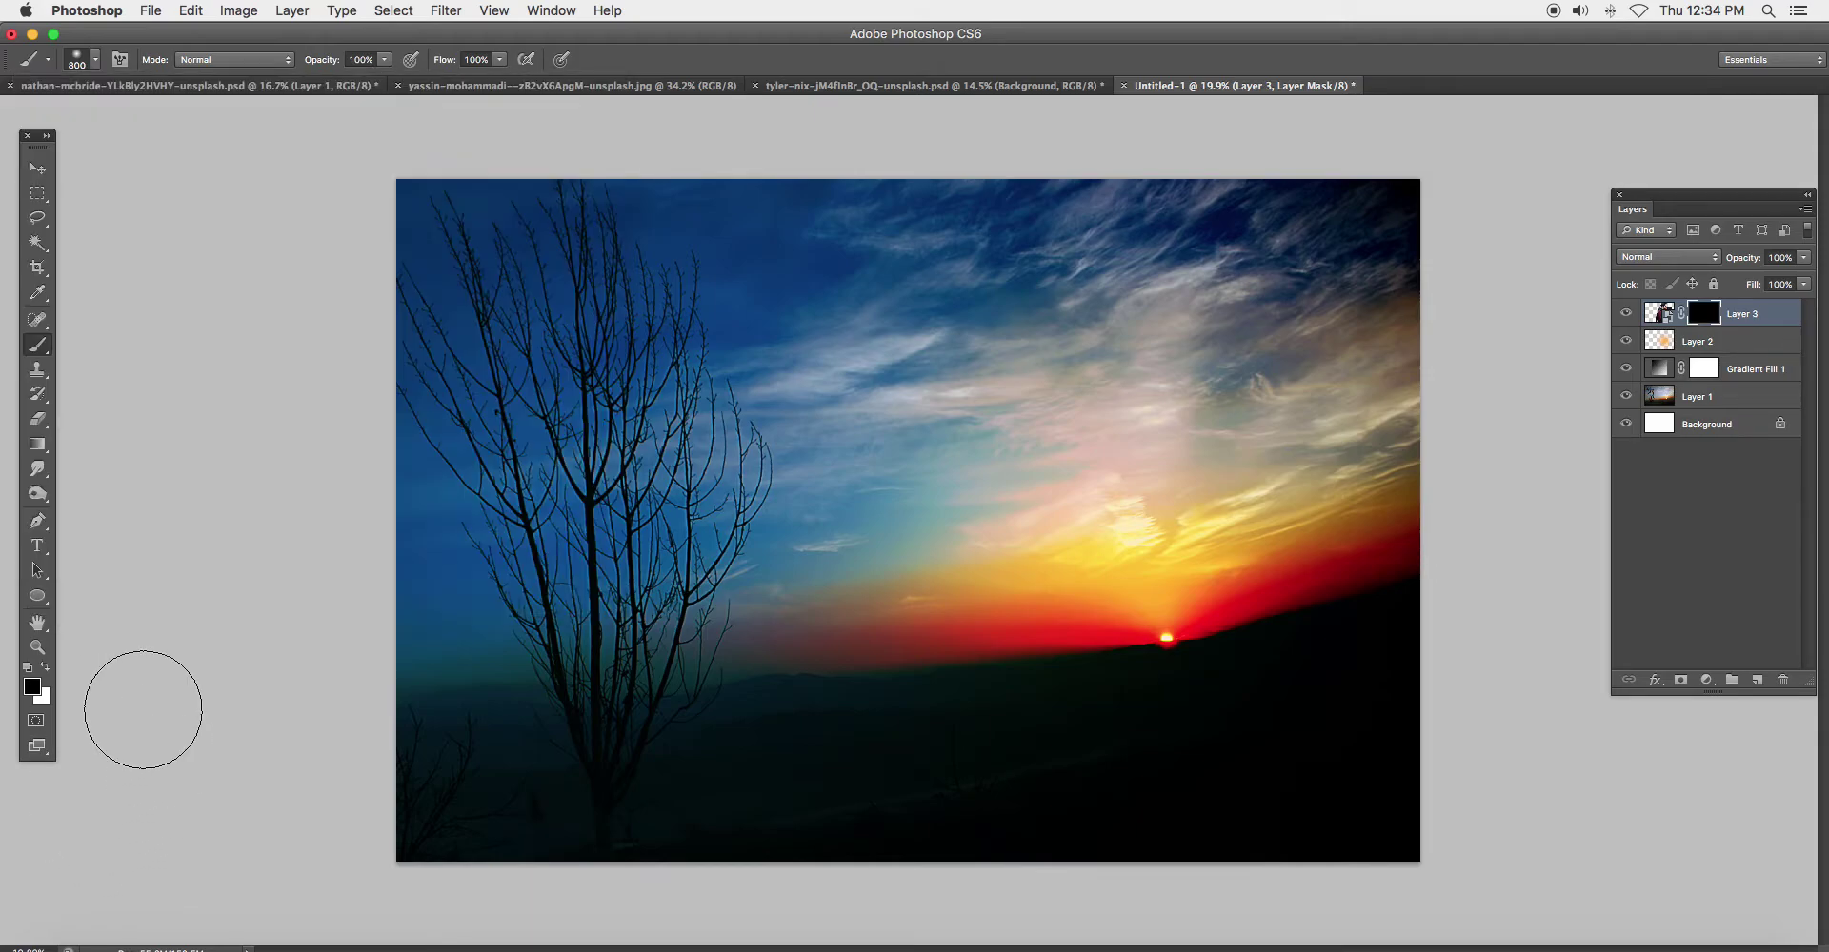
{"action": "left_click", "coordinate": [45, 671]}
{"action": "key", "text": "bracketright"}
{"action": "key", "text": "bracketright"}
{"action": "key", "text": "bracketright"}
{"action": "key", "text": "bracketright"}
{"action": "key", "text": "bracketright"}
{"action": "mouse_move", "coordinate": [1082, 327]}
{"action": "left_mouse_down"}
{"action": "mouse_move", "coordinate": [1067, 294]}
{"action": "mouse_move", "coordinate": [957, 444]}
{"action": "left_mouse_up"}
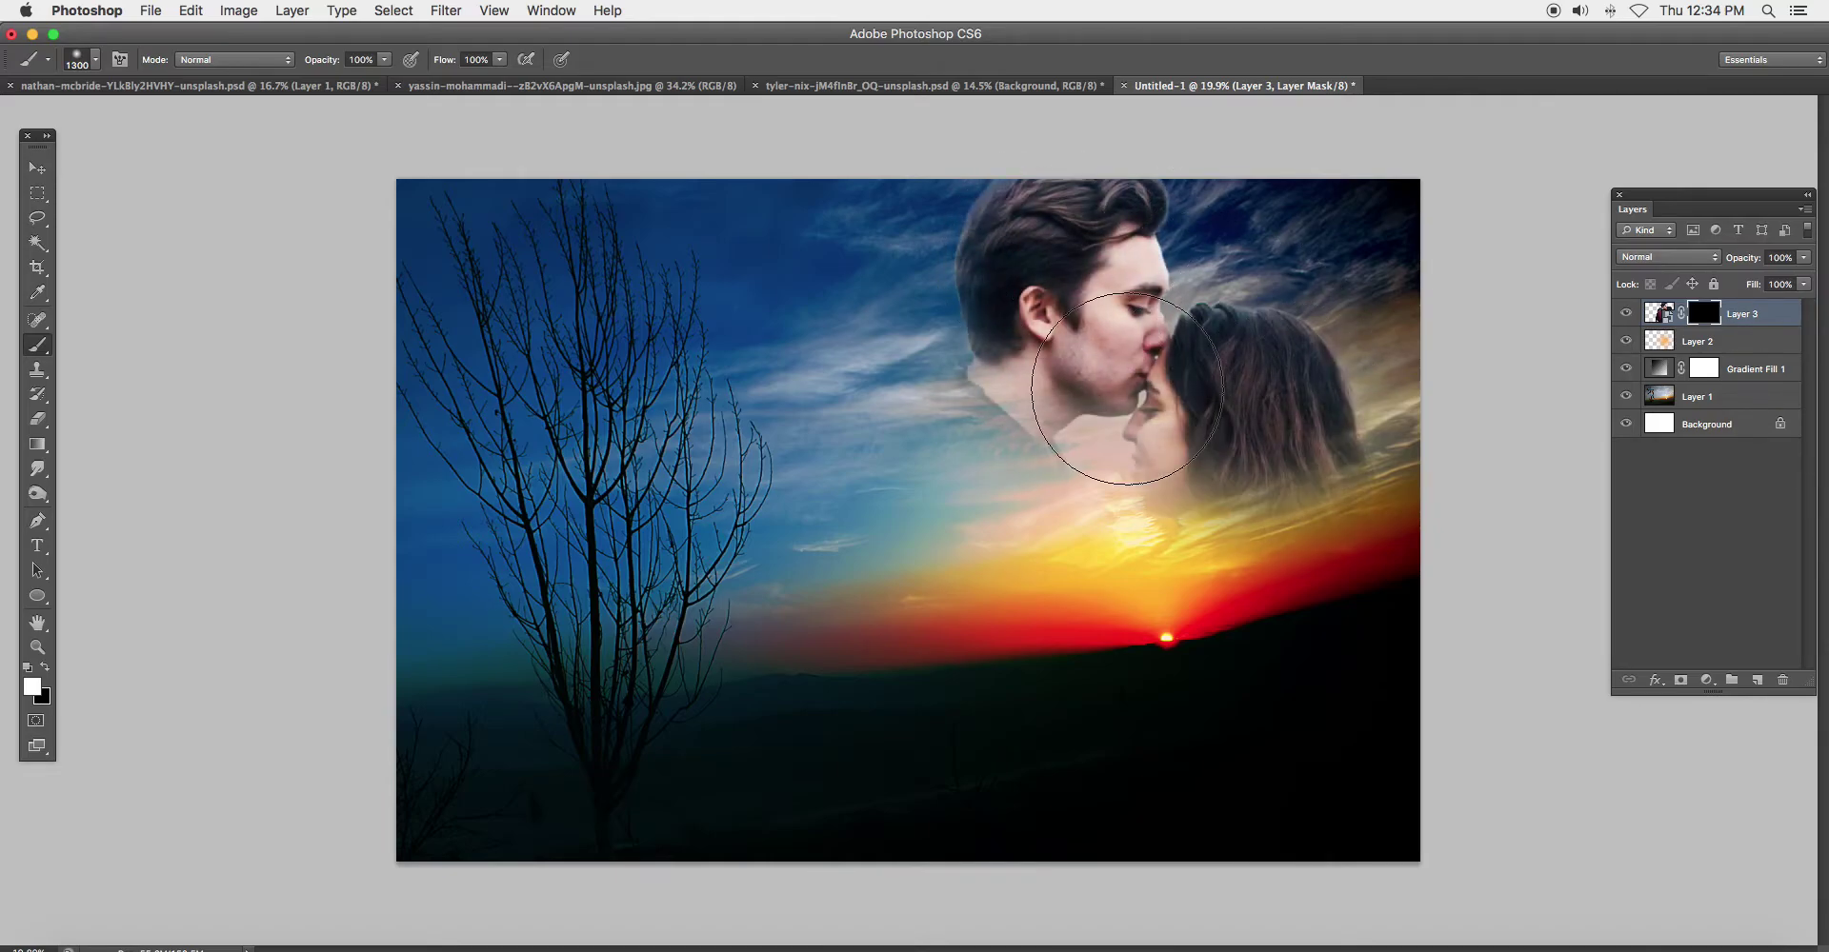
{"action": "left_click_drag", "start_coordinate": [957, 445], "coordinate": [1238, 428]}
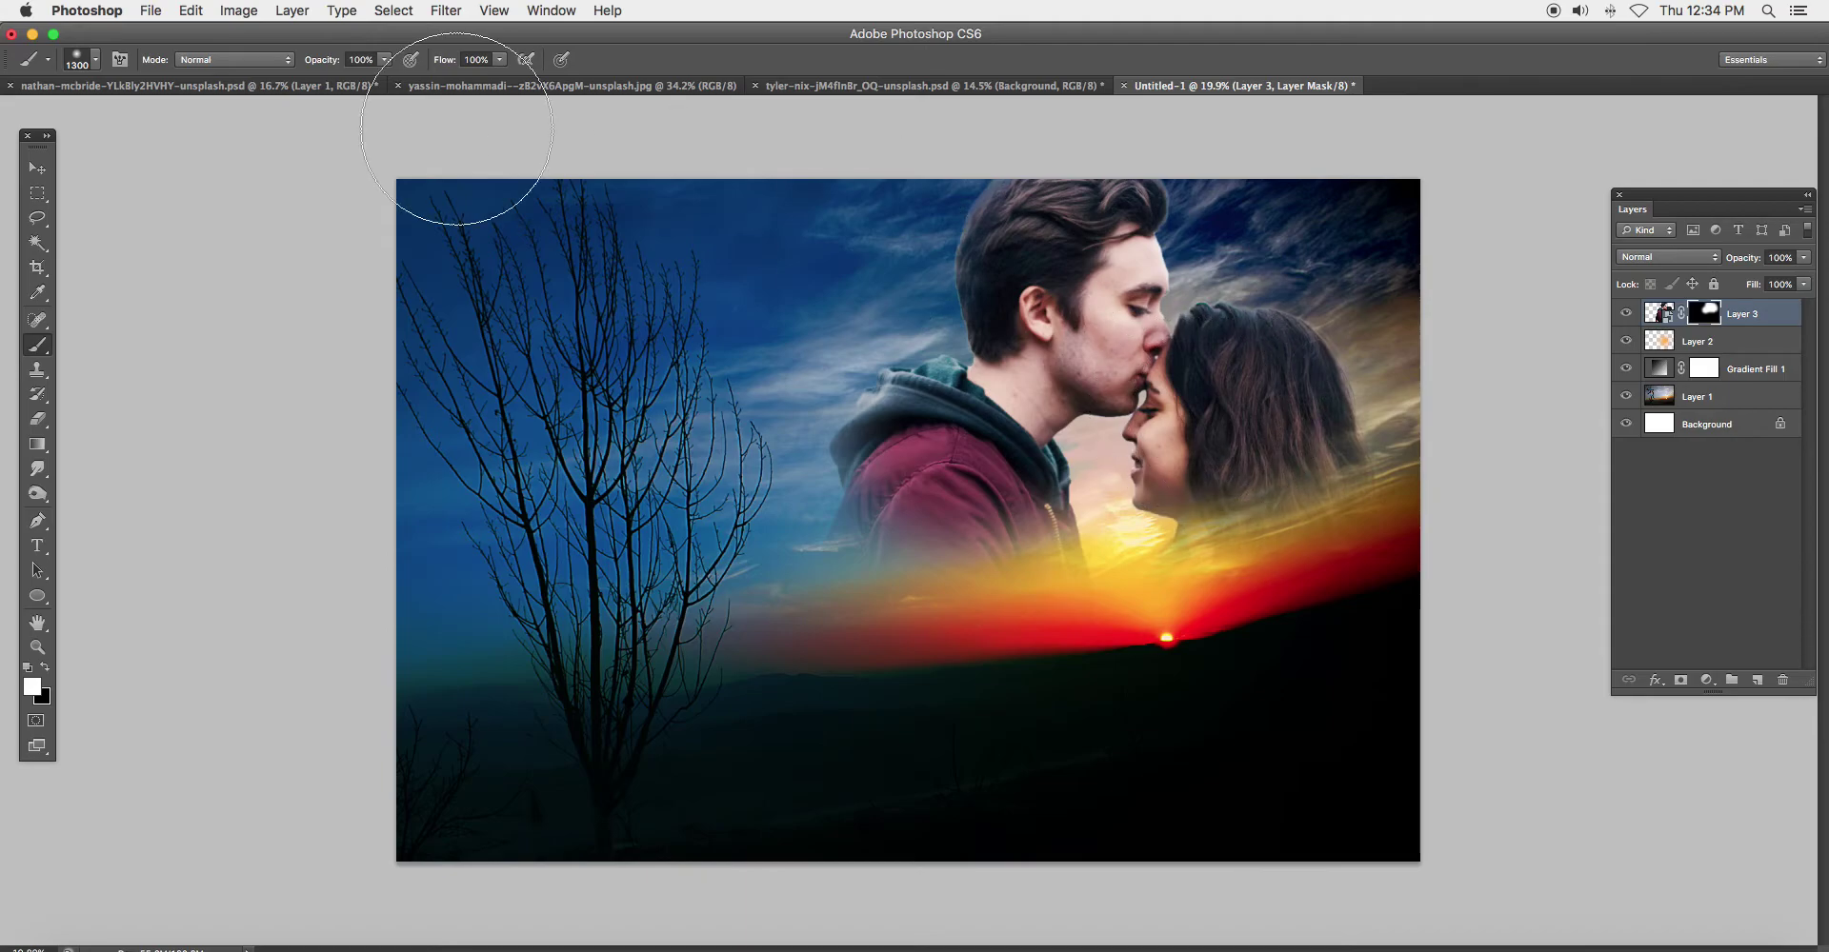
At 10% brush opacity, softly blend the woman's lower face and hair into the sky
{"action": "left_click", "coordinate": [375, 60]}
{"action": "type", "text": "10"}
{"action": "key", "text": "Return"}
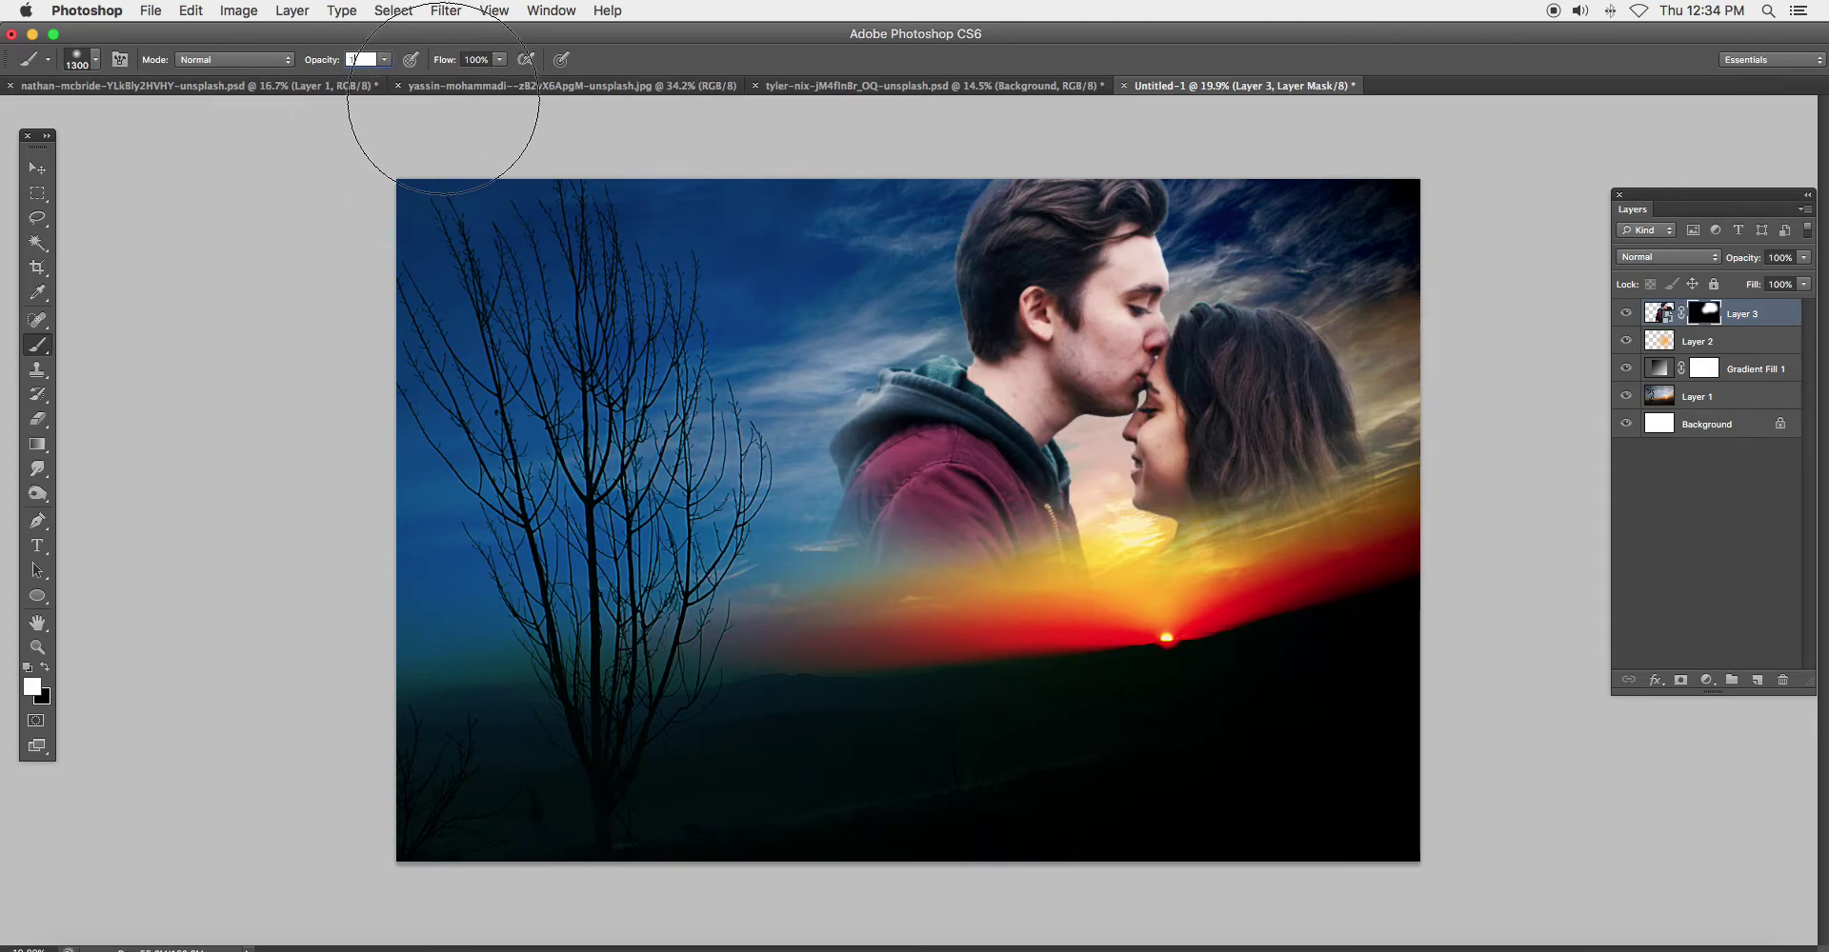
{"action": "mouse_move", "coordinate": [902, 508]}
{"action": "left_mouse_down"}
{"action": "mouse_move", "coordinate": [1194, 508]}
{"action": "mouse_move", "coordinate": [968, 429]}
{"action": "left_mouse_up"}
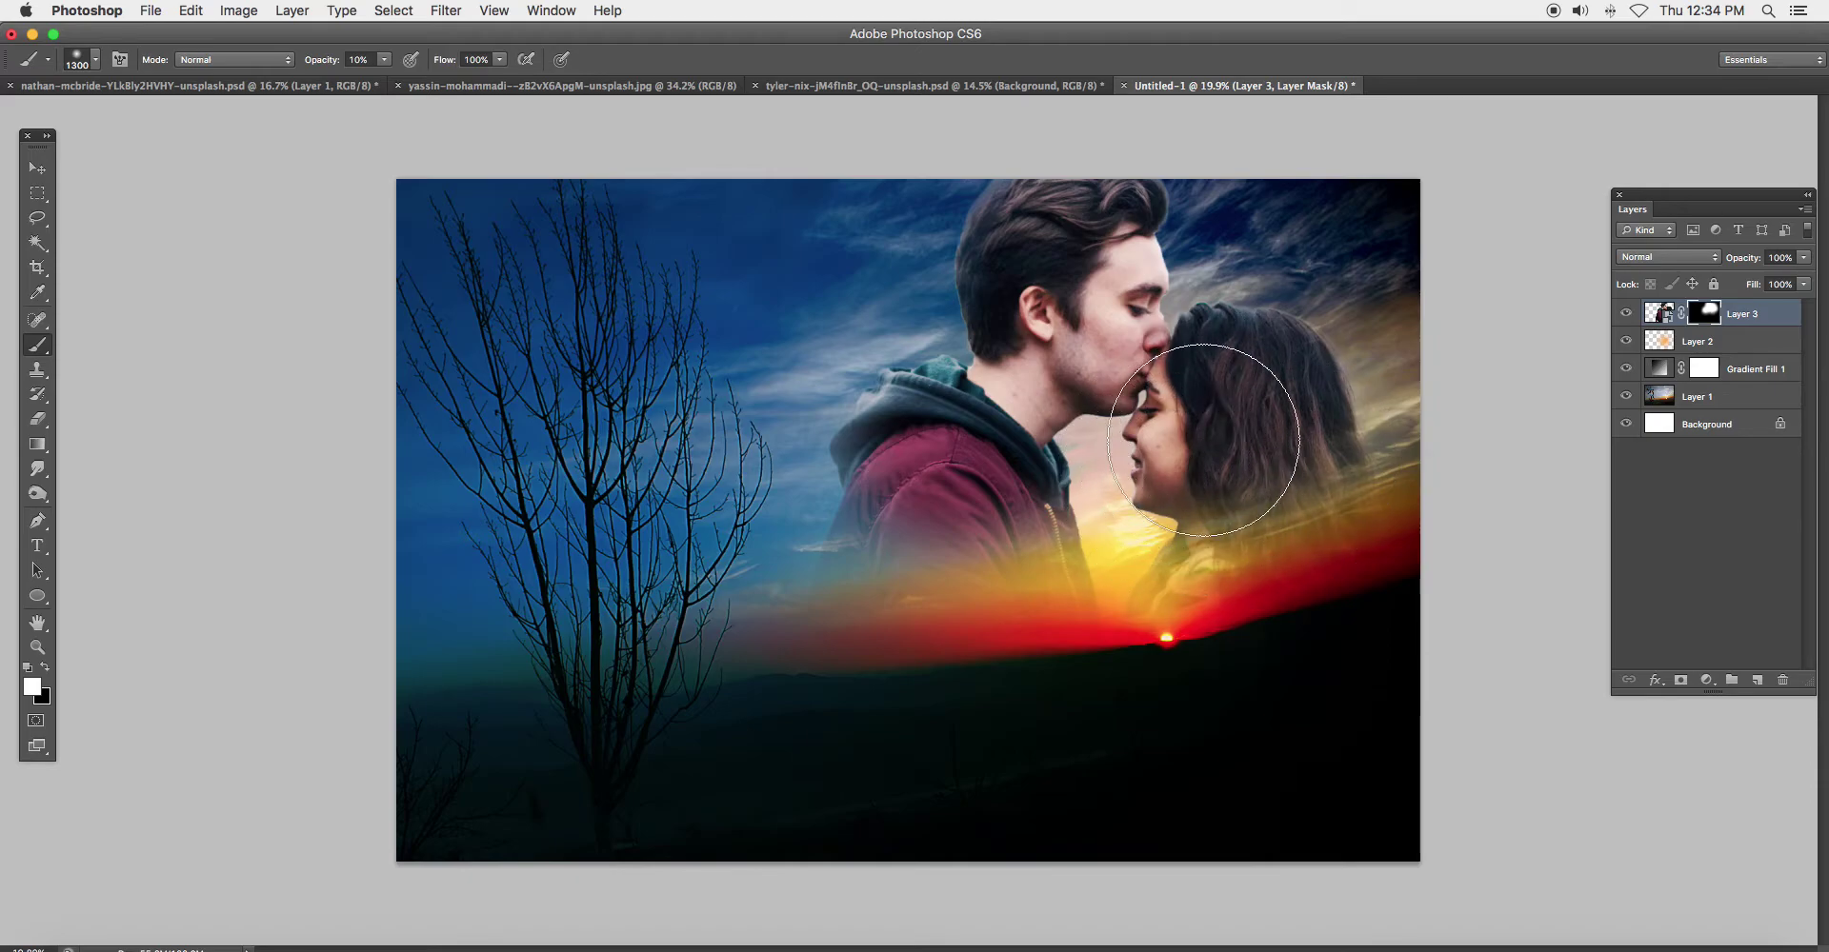
{"action": "left_click_drag", "start_coordinate": [1275, 415], "coordinate": [1207, 494]}
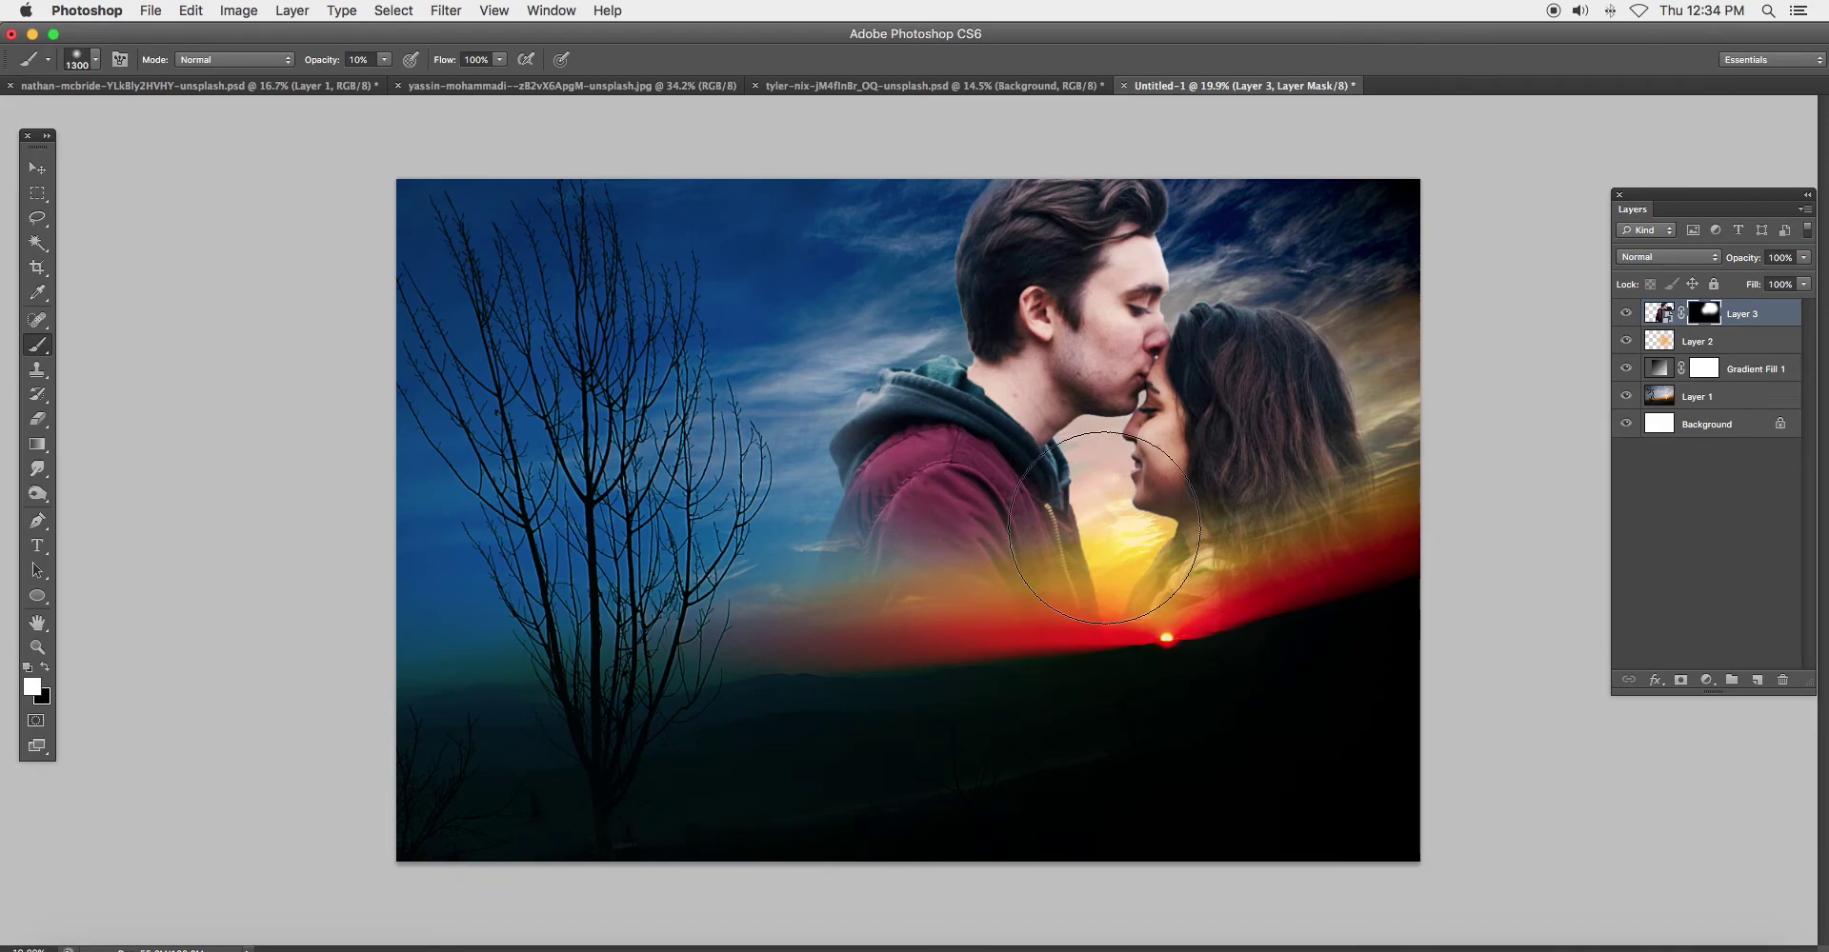
{"action": "key", "text": "v"}
{"action": "double_click", "coordinate": [1777, 330]}
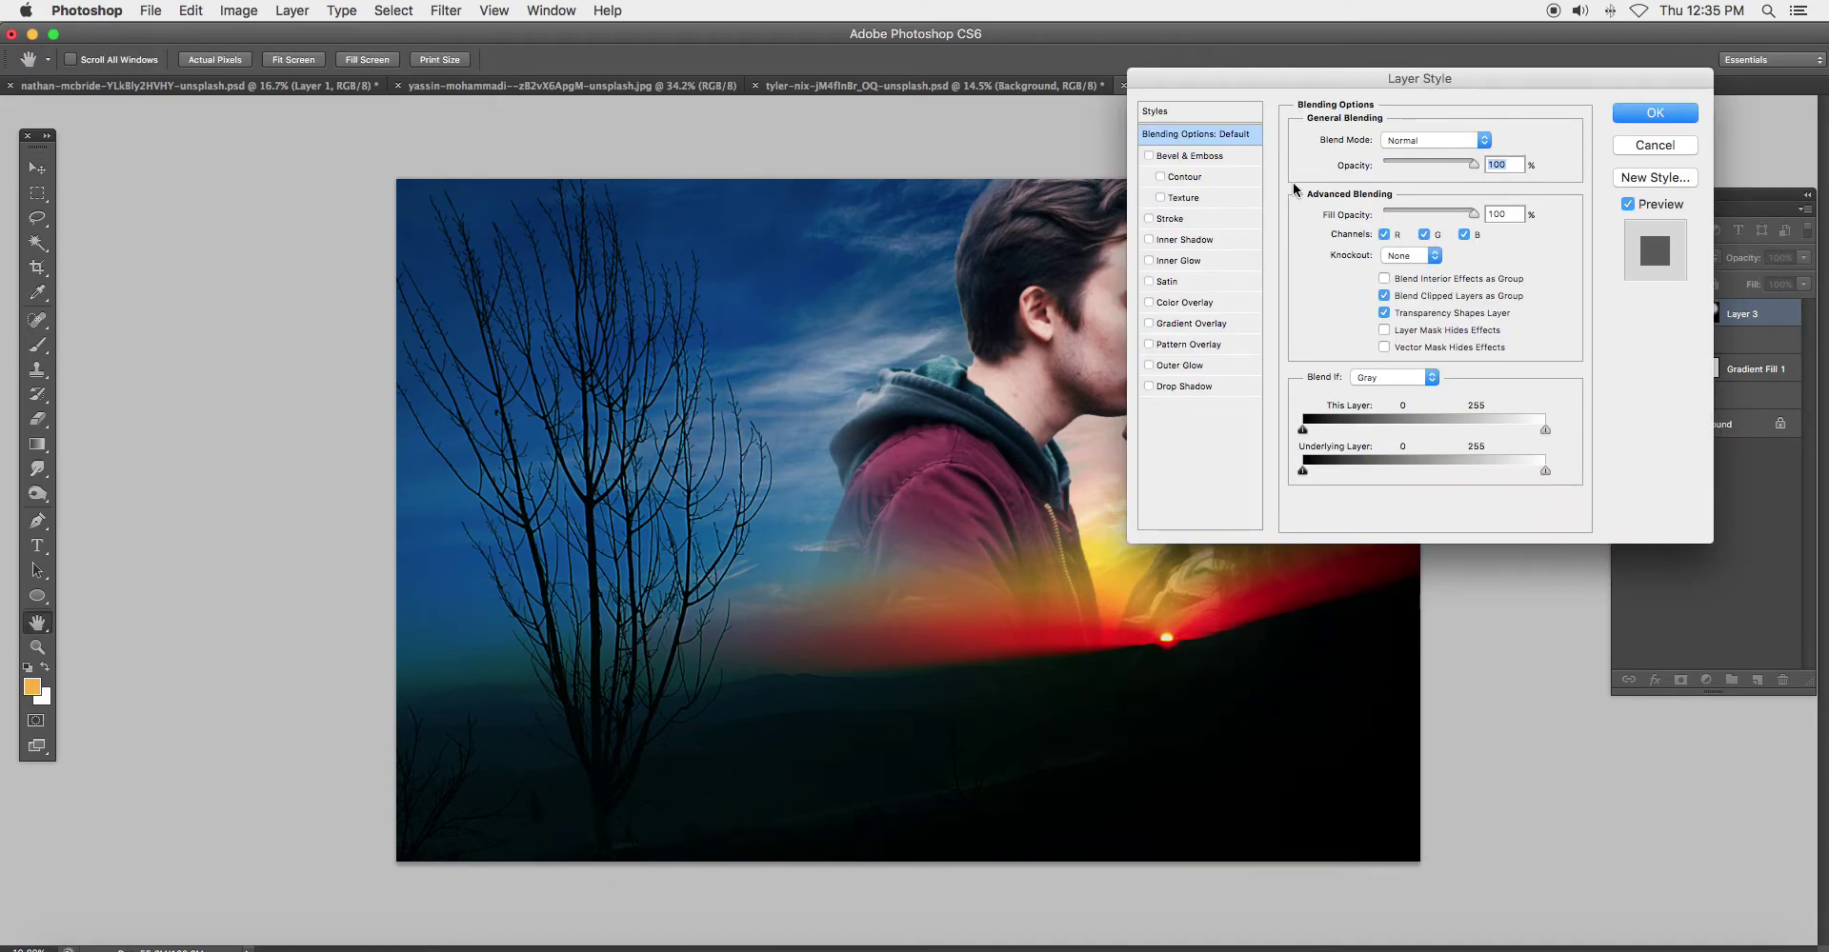
Apply a 100% Satin effect to Layer 3 and set its layer opacity to 60%
{"action": "mouse_move", "coordinate": [1261, 82]}
{"action": "left_mouse_down"}
{"action": "mouse_move", "coordinate": [388, 278]}
{"action": "mouse_move", "coordinate": [346, 220]}
{"action": "left_mouse_up"}
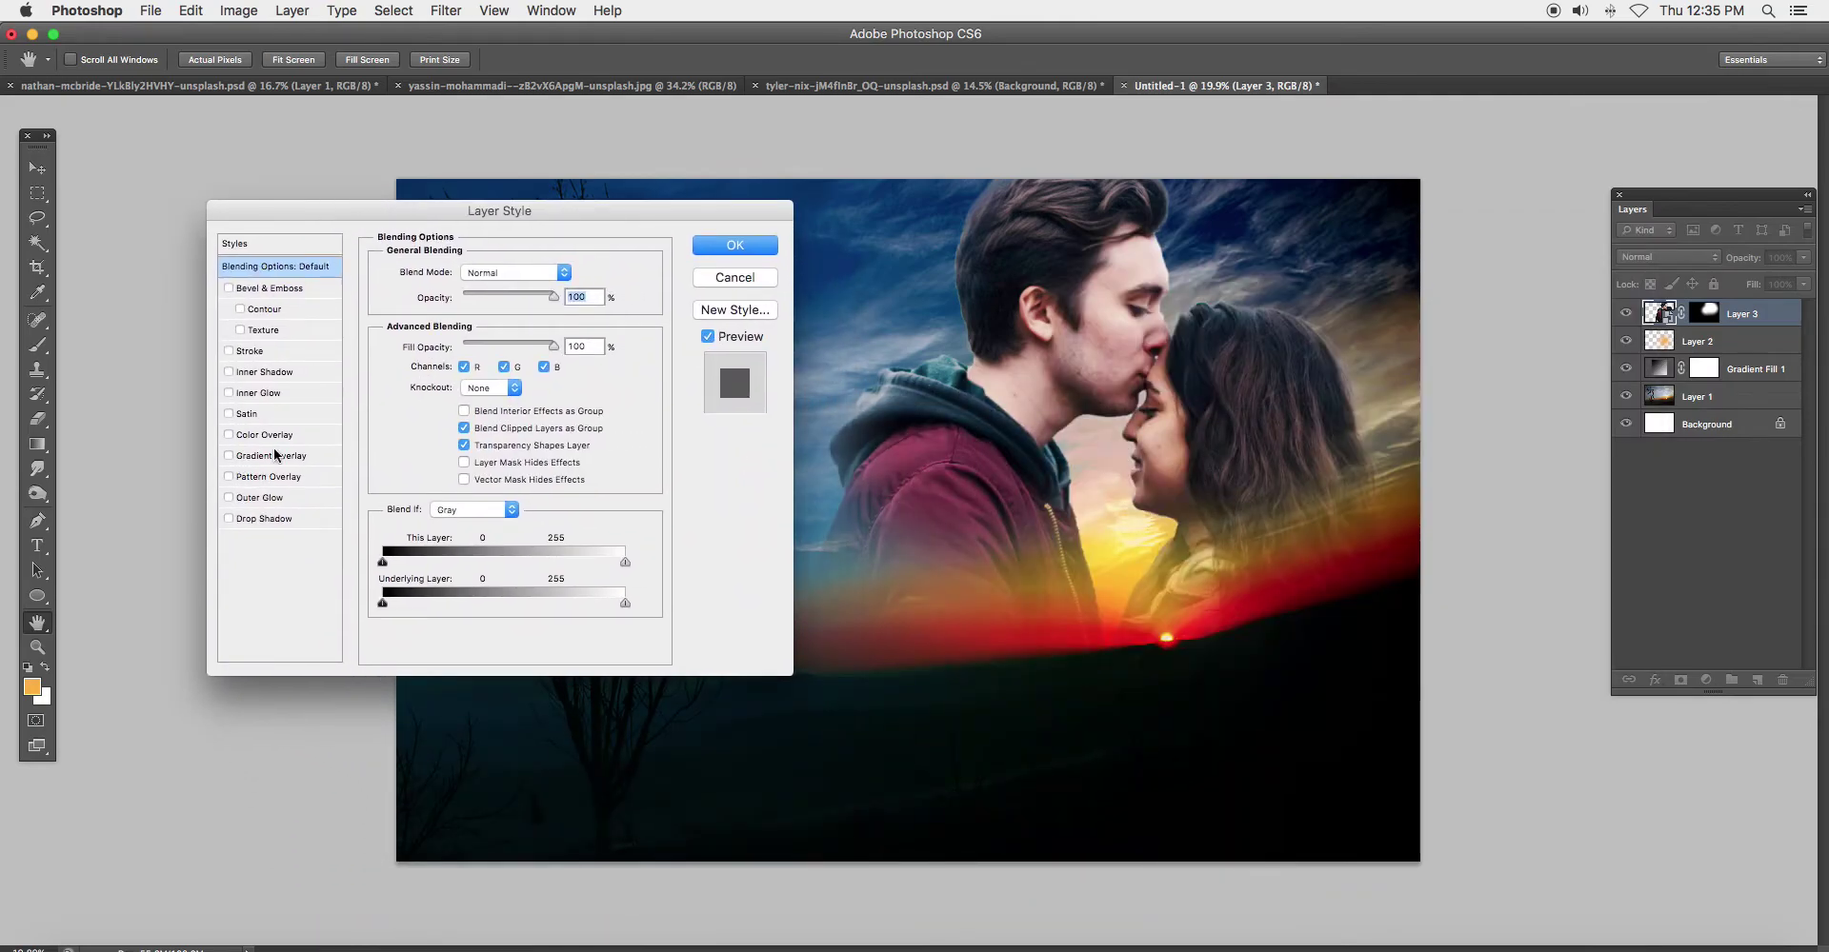
{"action": "left_click", "coordinate": [247, 413]}
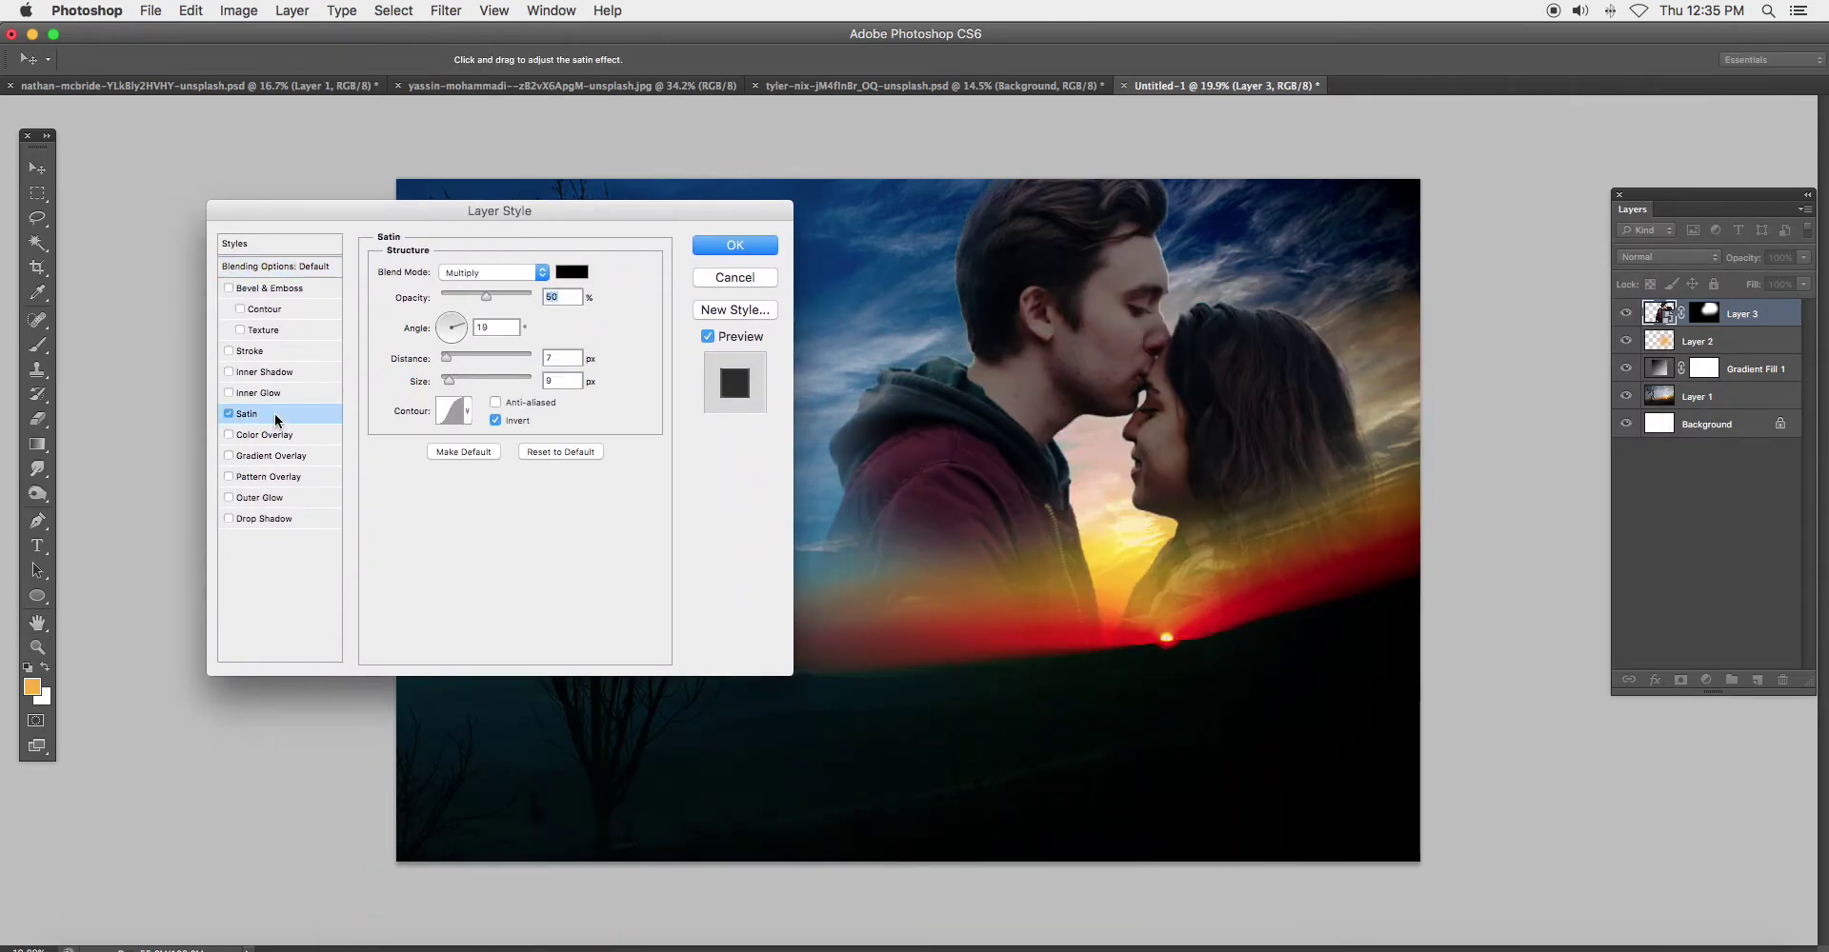
{"action": "left_click_drag", "start_coordinate": [489, 301], "coordinate": [632, 307]}
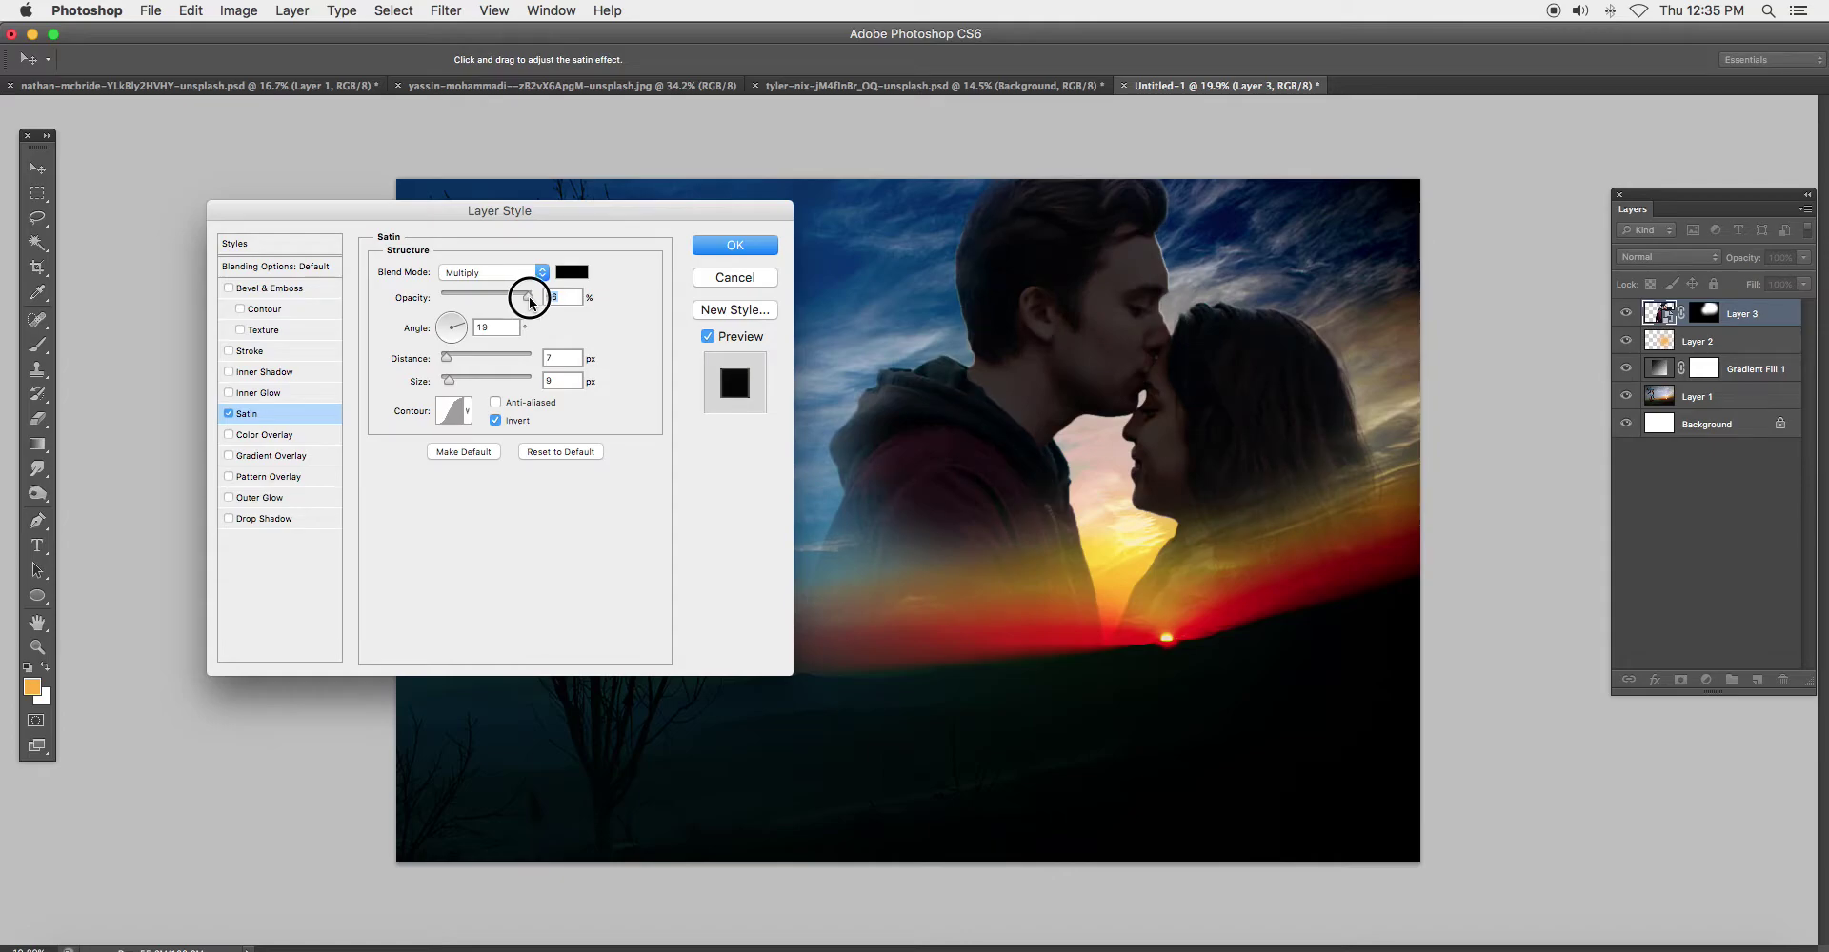
{"action": "left_click", "coordinate": [756, 245]}
{"action": "mouse_move", "coordinate": [1804, 263]}
{"action": "left_mouse_down"}
{"action": "mouse_move", "coordinate": [1774, 279]}
{"action": "mouse_move", "coordinate": [1750, 257]}
{"action": "left_mouse_up"}
{"action": "type", "text": "60"}
{"action": "key", "text": "Return"}
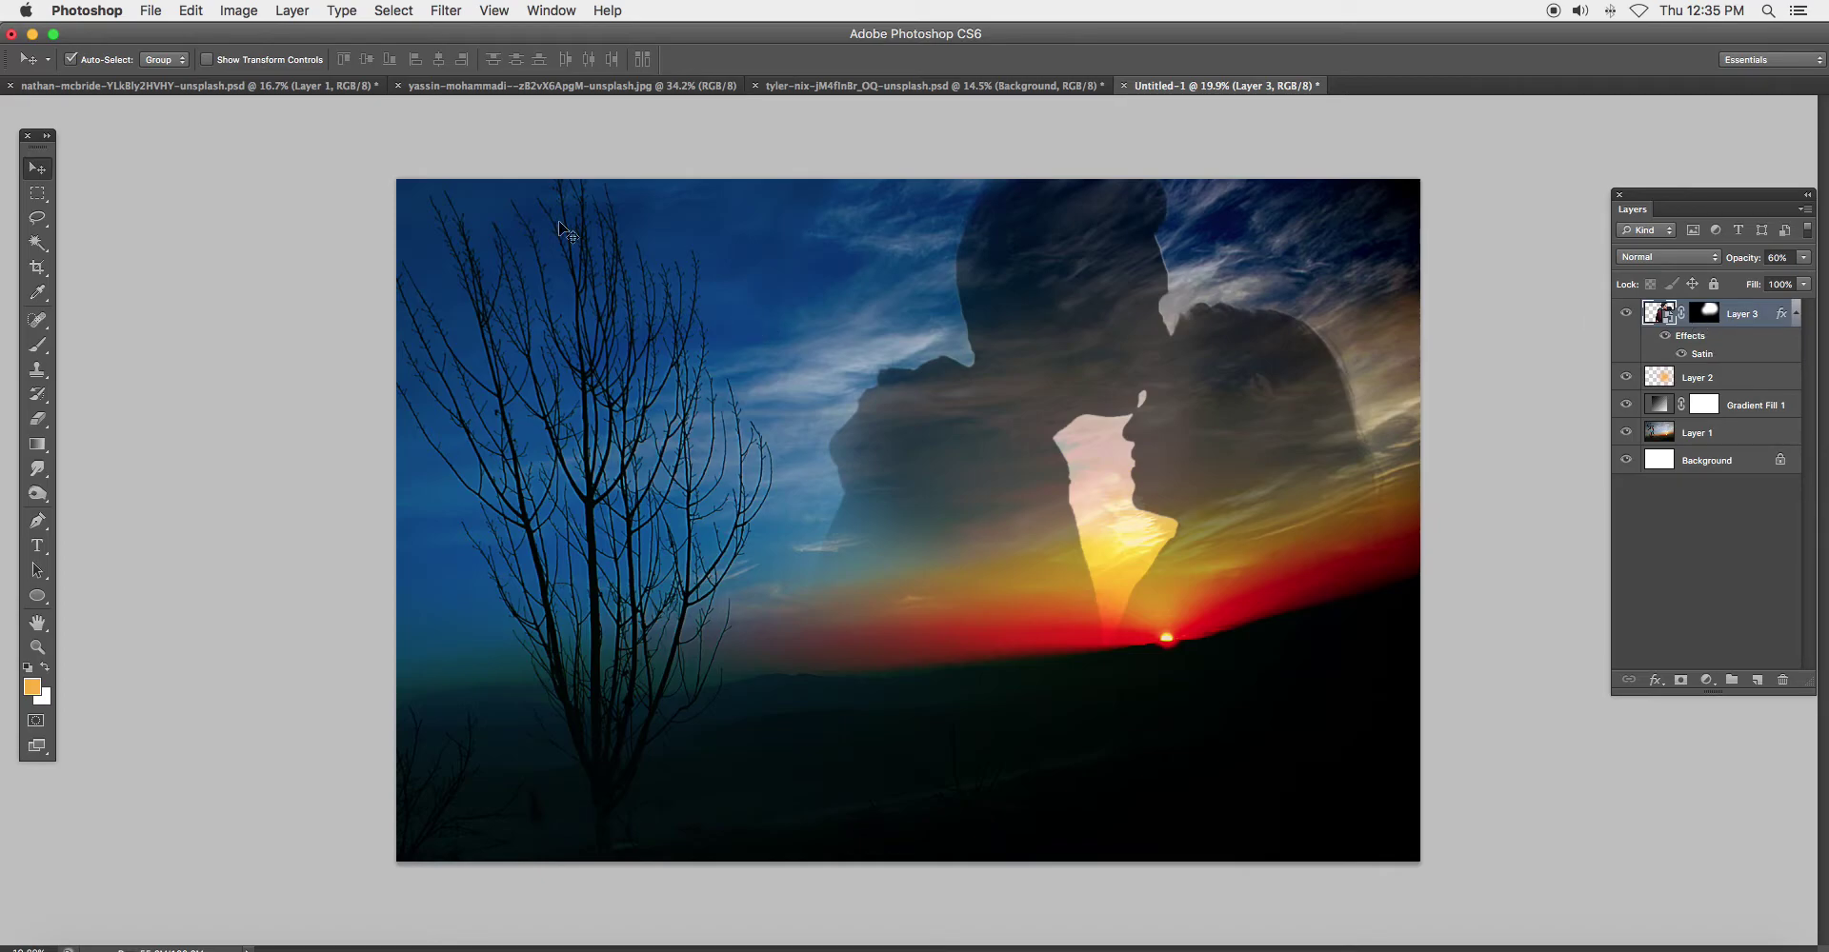
{"action": "left_click", "coordinate": [489, 87]}
Drag the embracing couple into Untitled-1 as Layer 4, shrunk to about 19% on the hill
{"action": "left_click", "coordinate": [320, 90]}
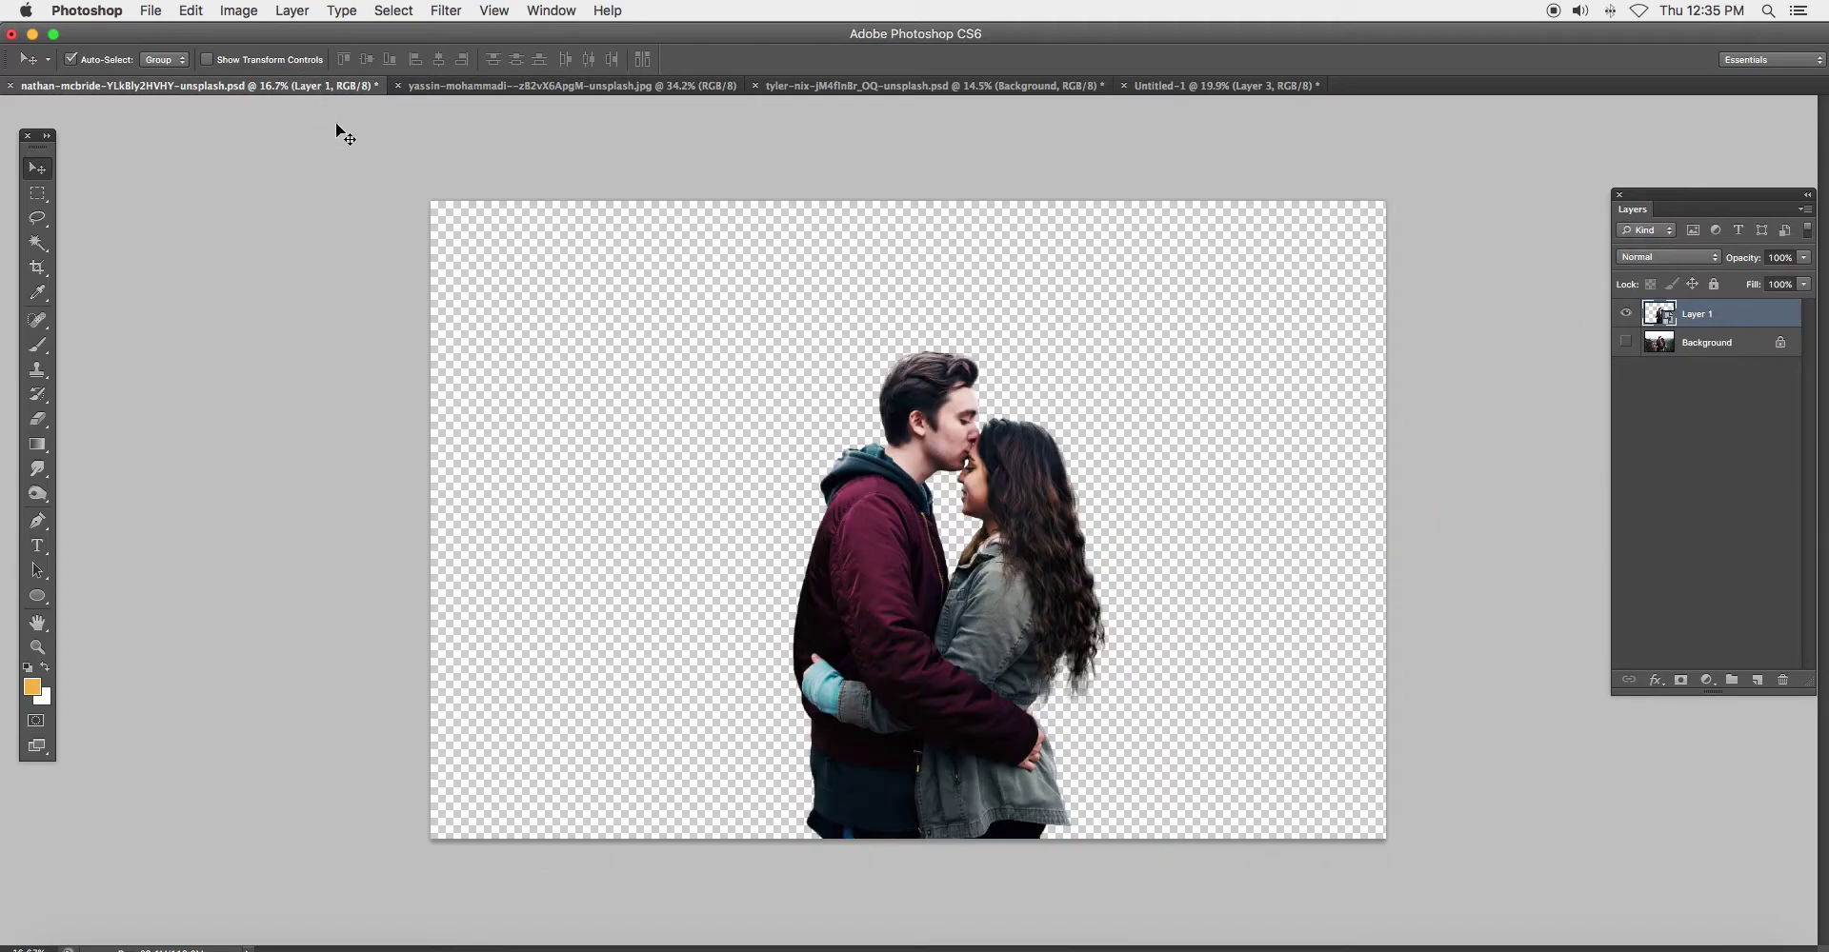
{"action": "left_click", "coordinate": [895, 86]}
{"action": "mouse_move", "coordinate": [1029, 392]}
{"action": "left_mouse_down"}
{"action": "mouse_move", "coordinate": [1178, 91]}
{"action": "mouse_move", "coordinate": [1014, 456]}
{"action": "left_mouse_up"}
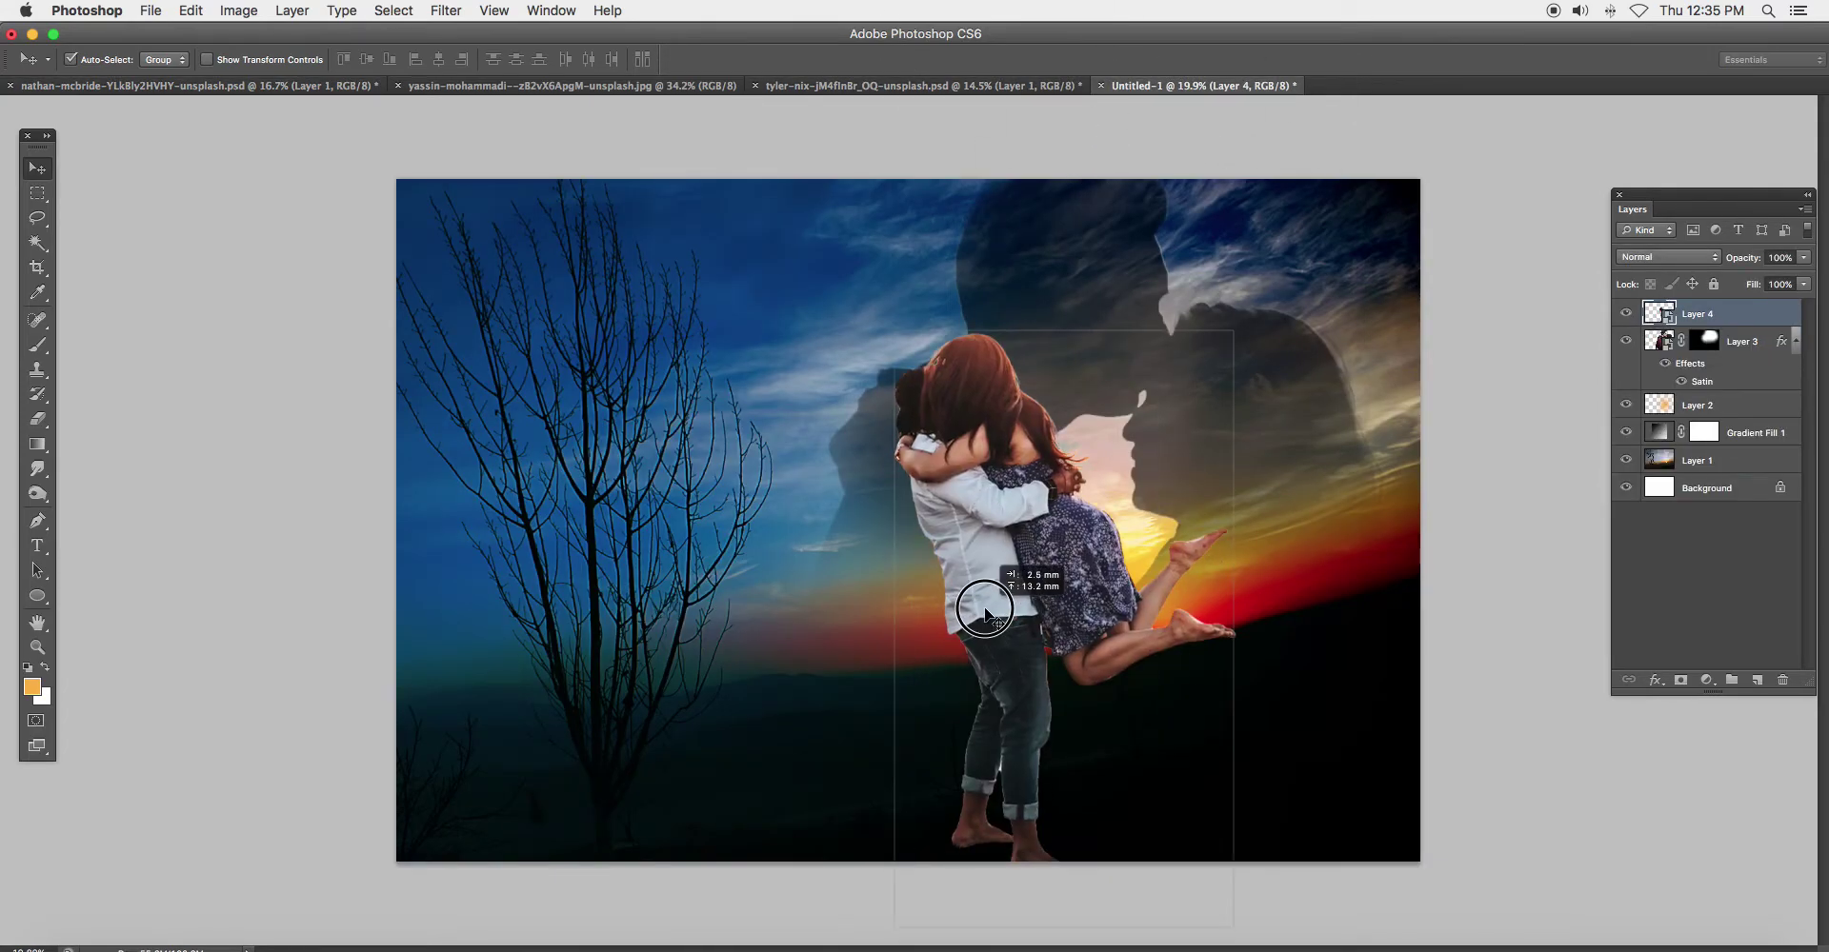
{"action": "key", "text": "ctrl+t"}
{"action": "key", "text": "Escape"}
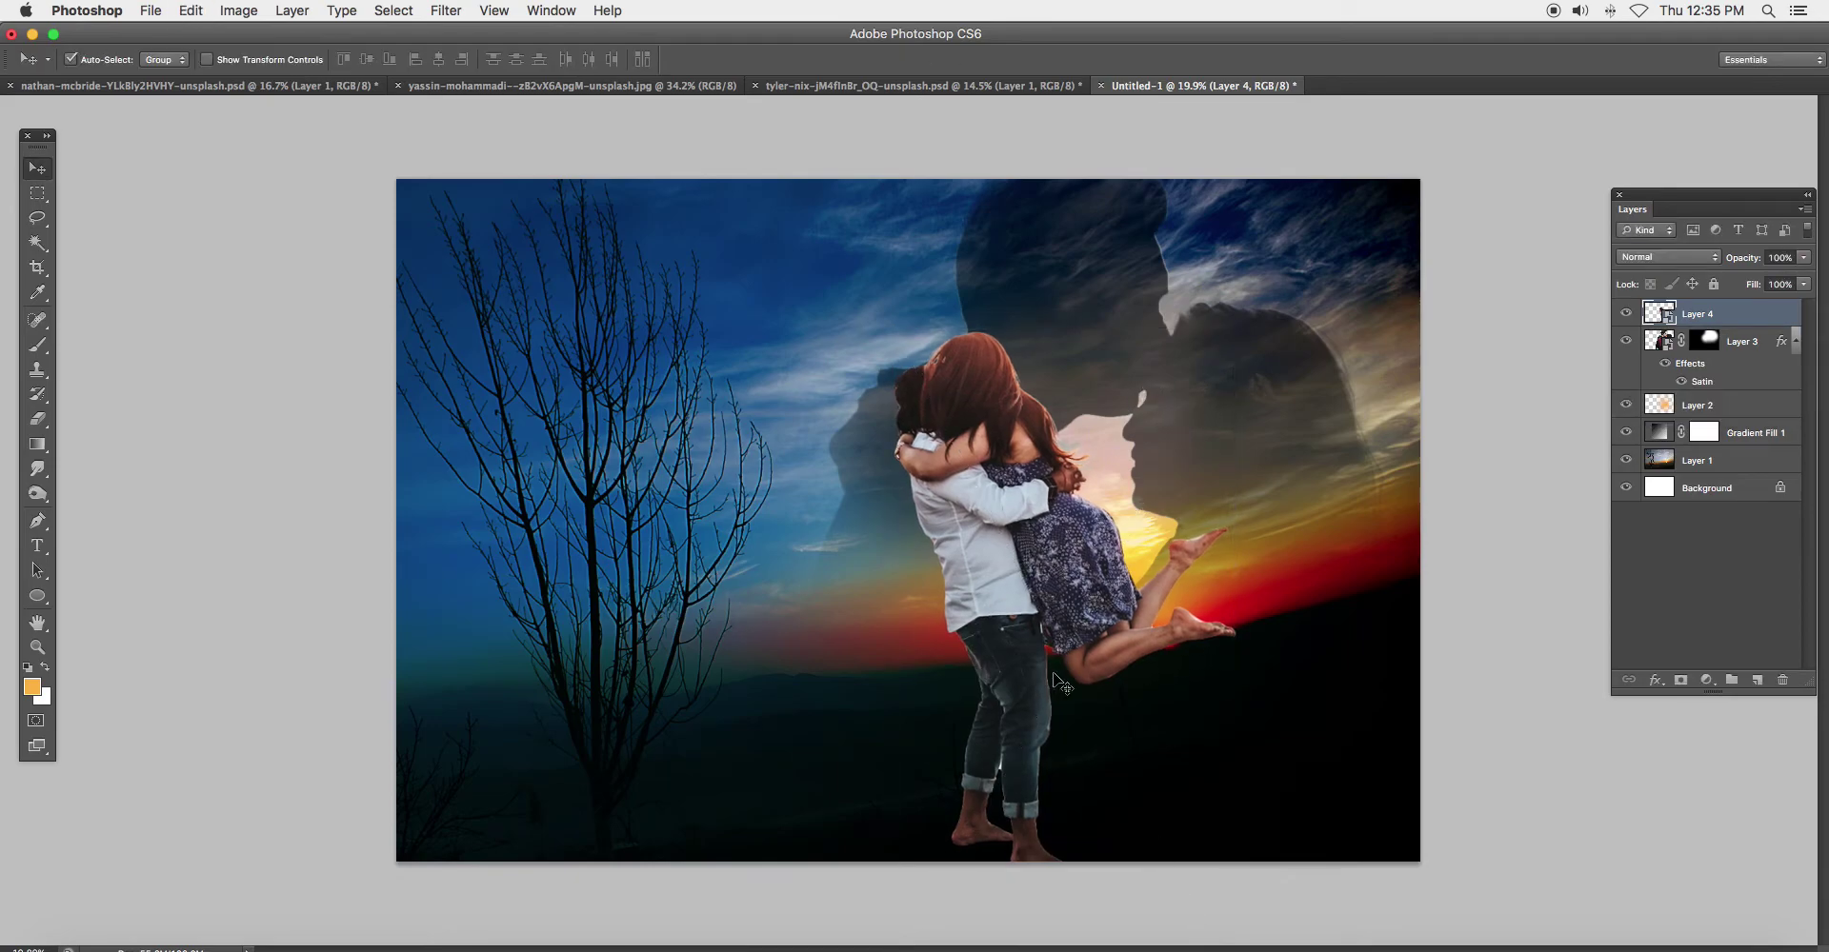
{"action": "key", "text": "ctrl+t"}
{"action": "left_click_drag", "start_coordinate": [1234, 333], "coordinate": [1198, 398]}
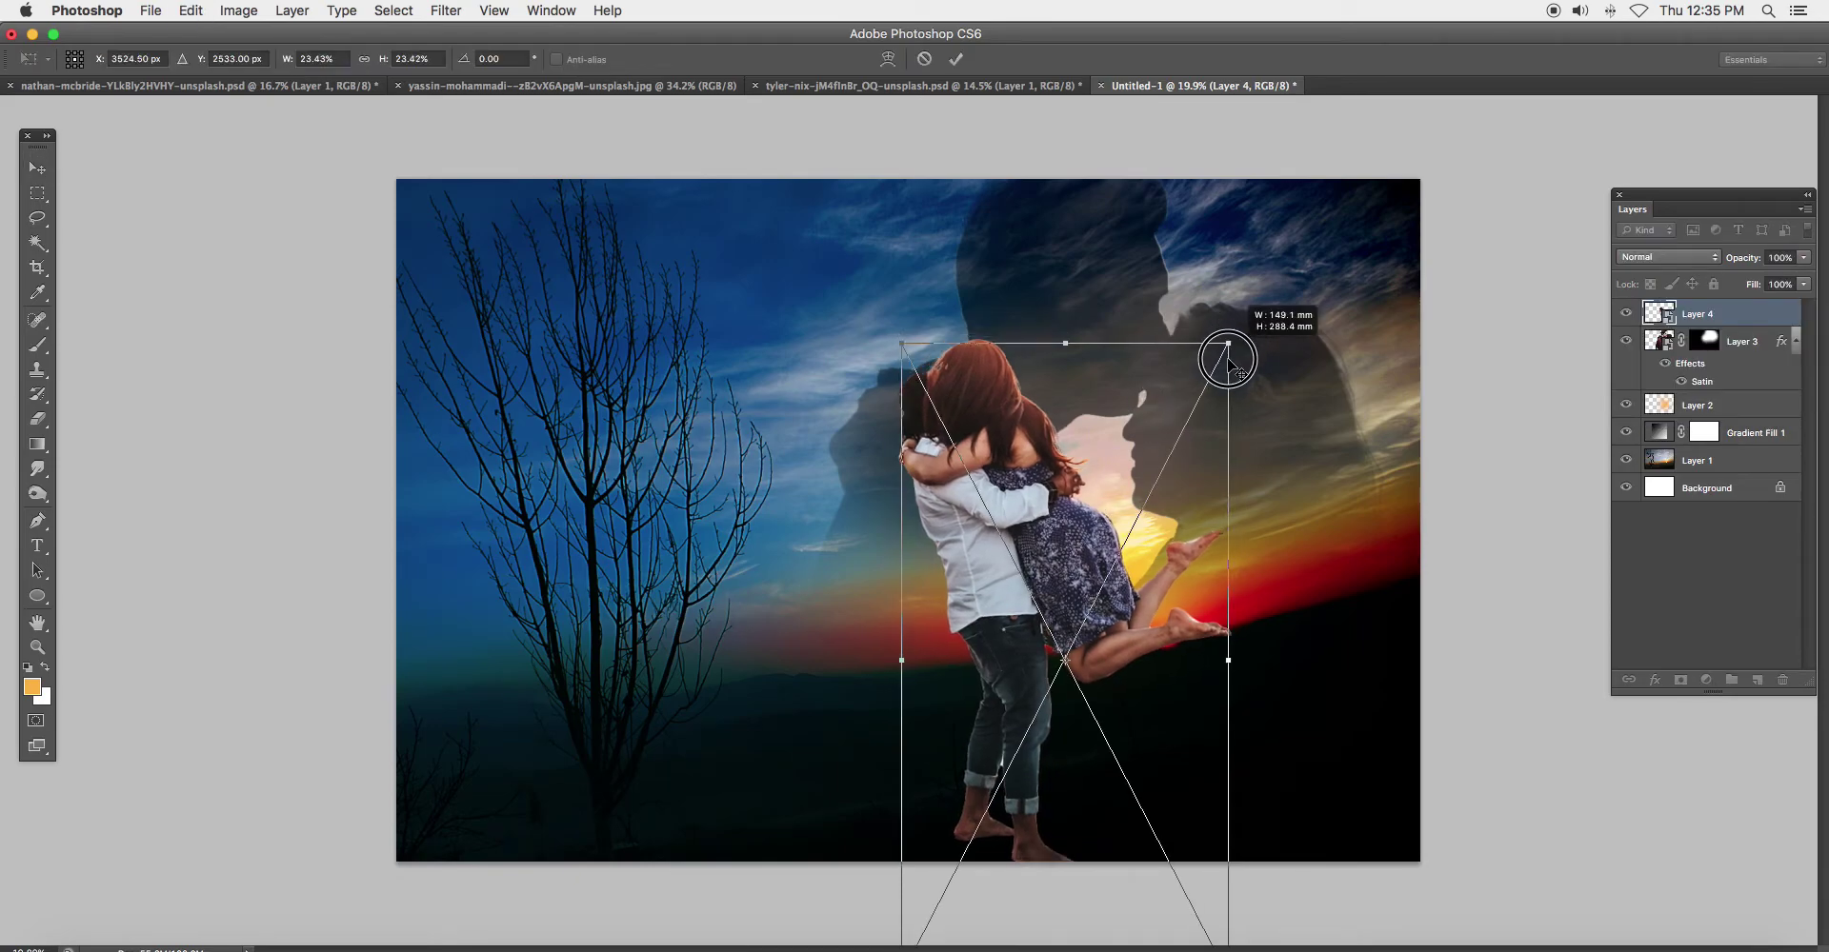
{"action": "left_click_drag", "start_coordinate": [1133, 459], "coordinate": [1157, 459]}
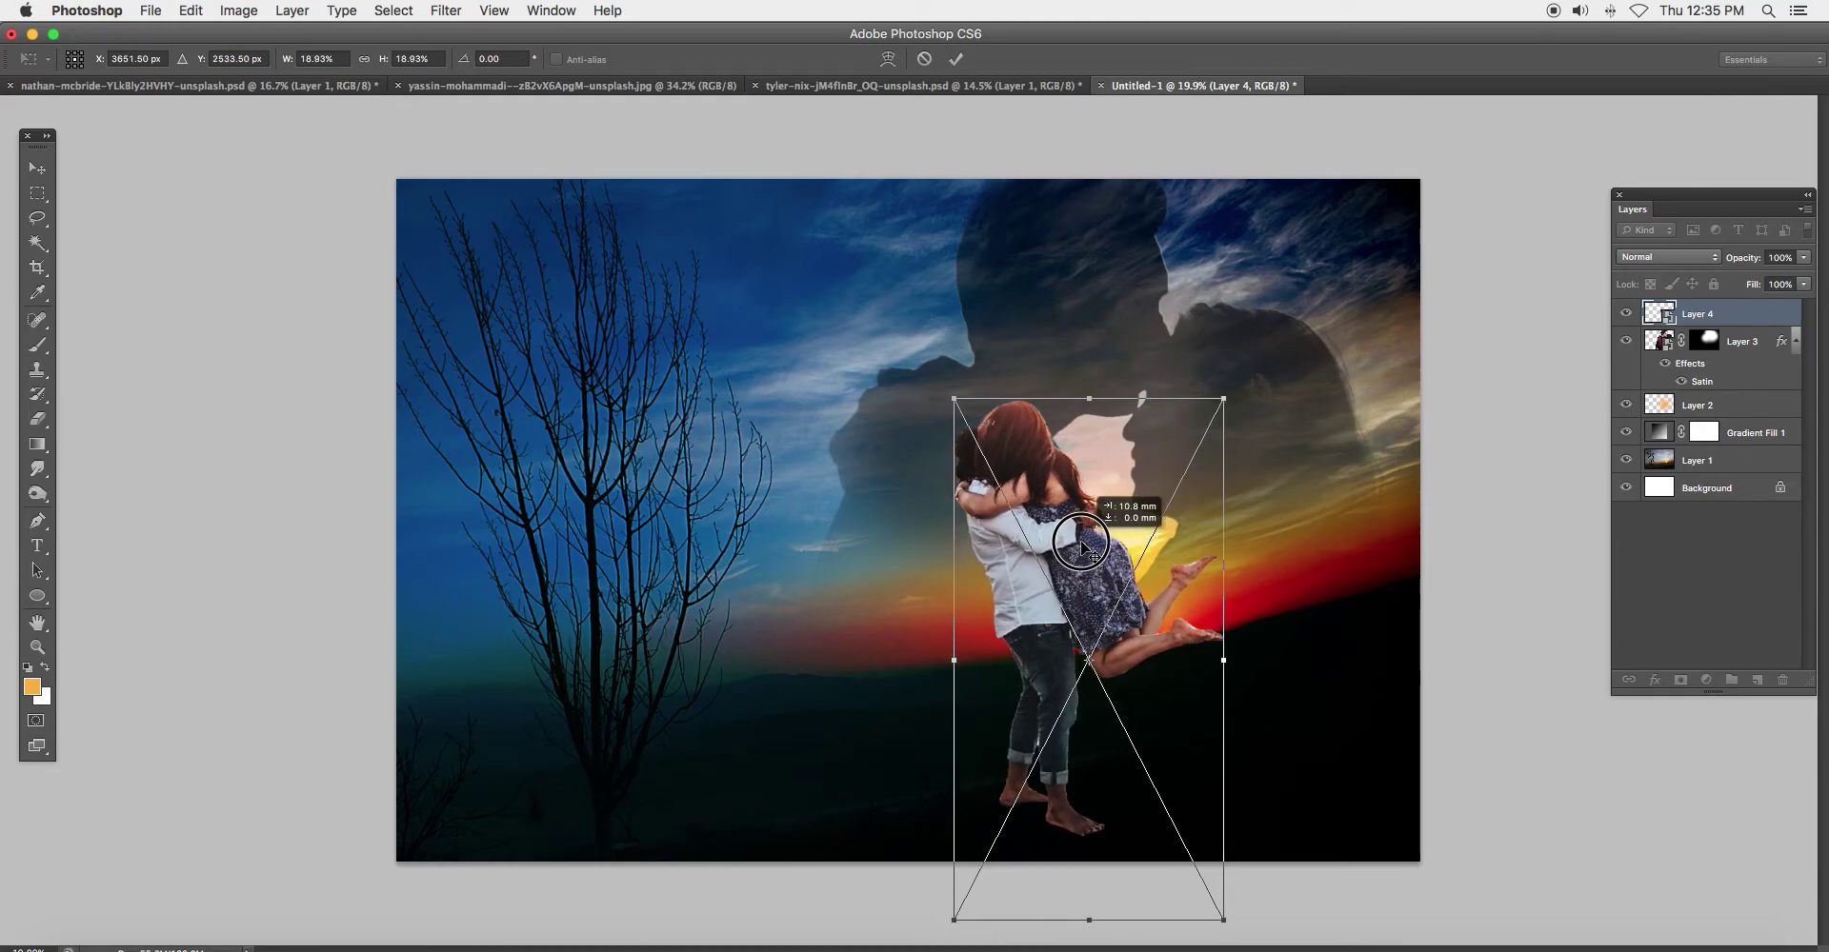
{"action": "key", "text": "Return"}
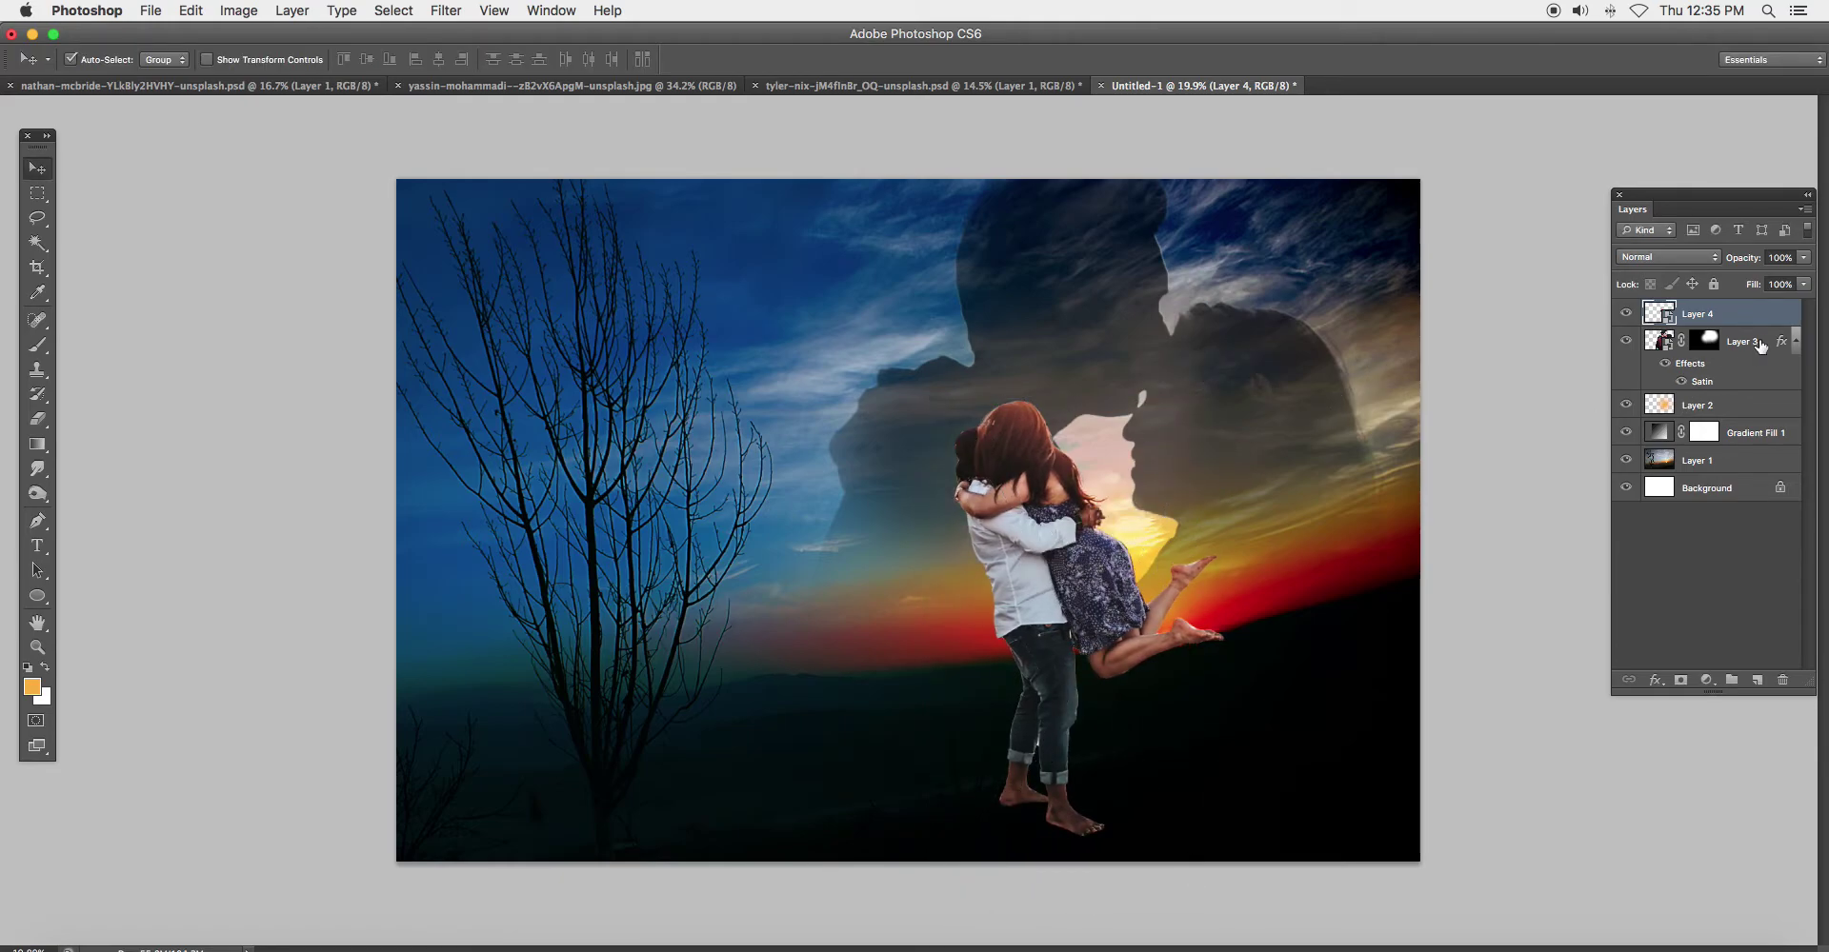
{"action": "double_click", "coordinate": [1748, 320]}
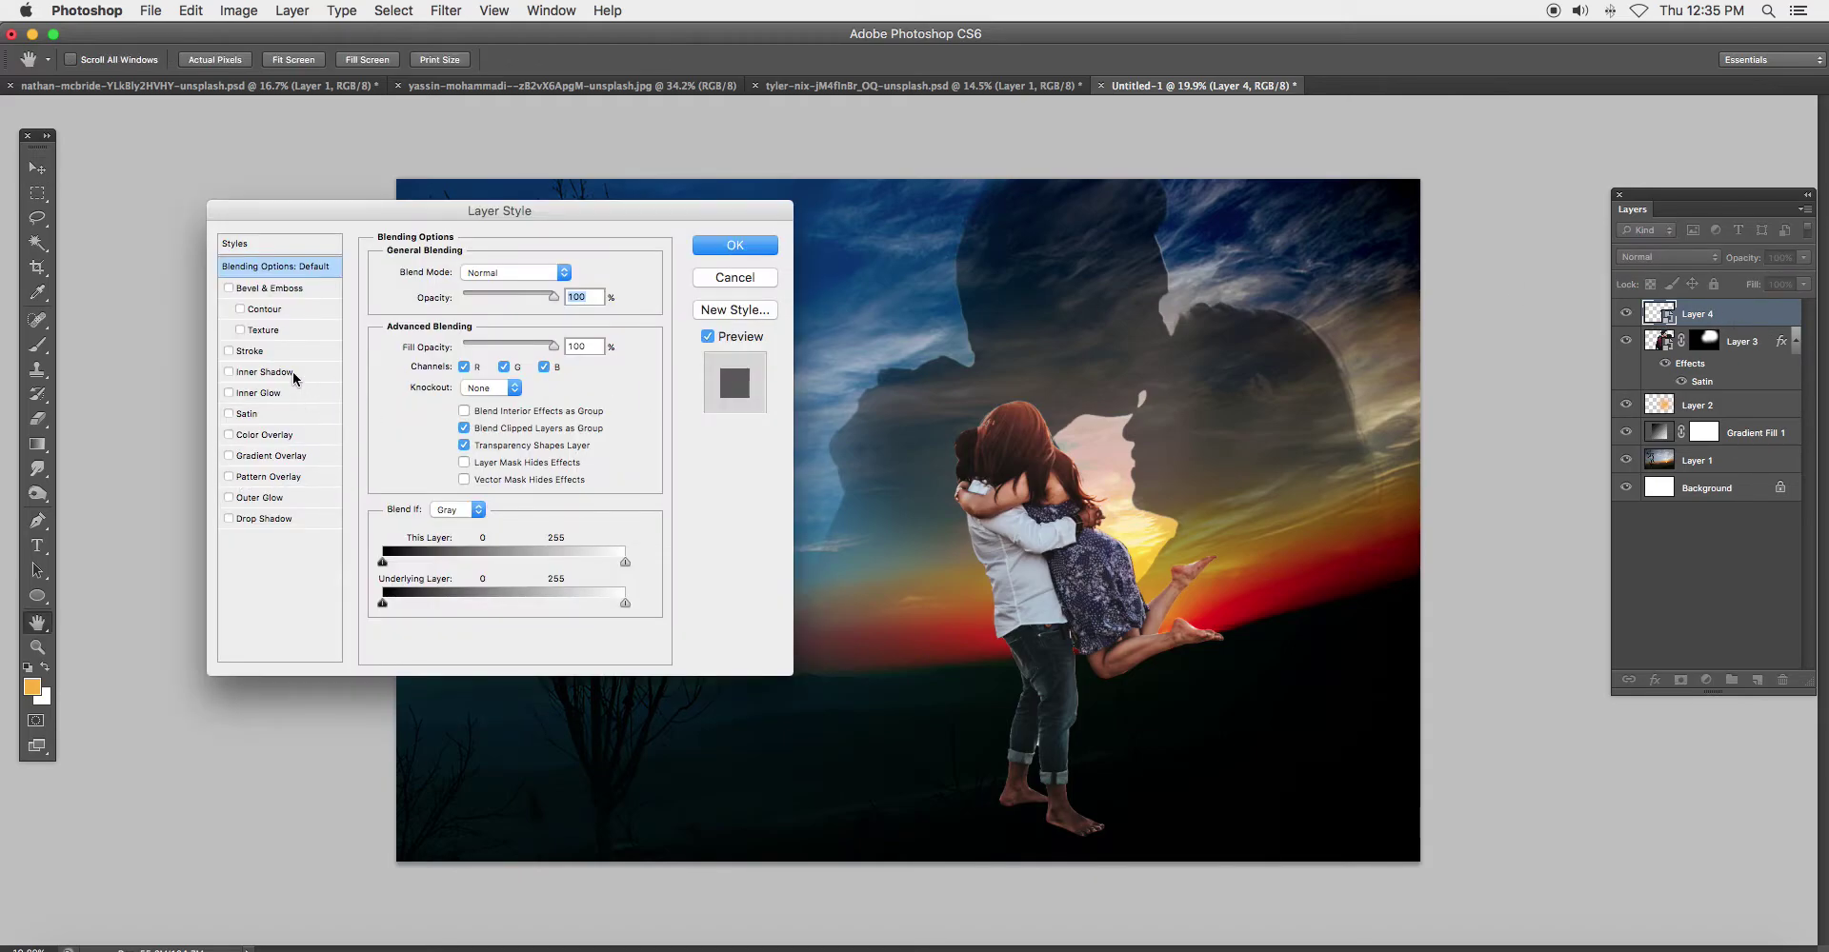
Give Layer 4 a Satin effect at 81% opacity, darkening the embracing couple
{"action": "left_click", "coordinate": [273, 416]}
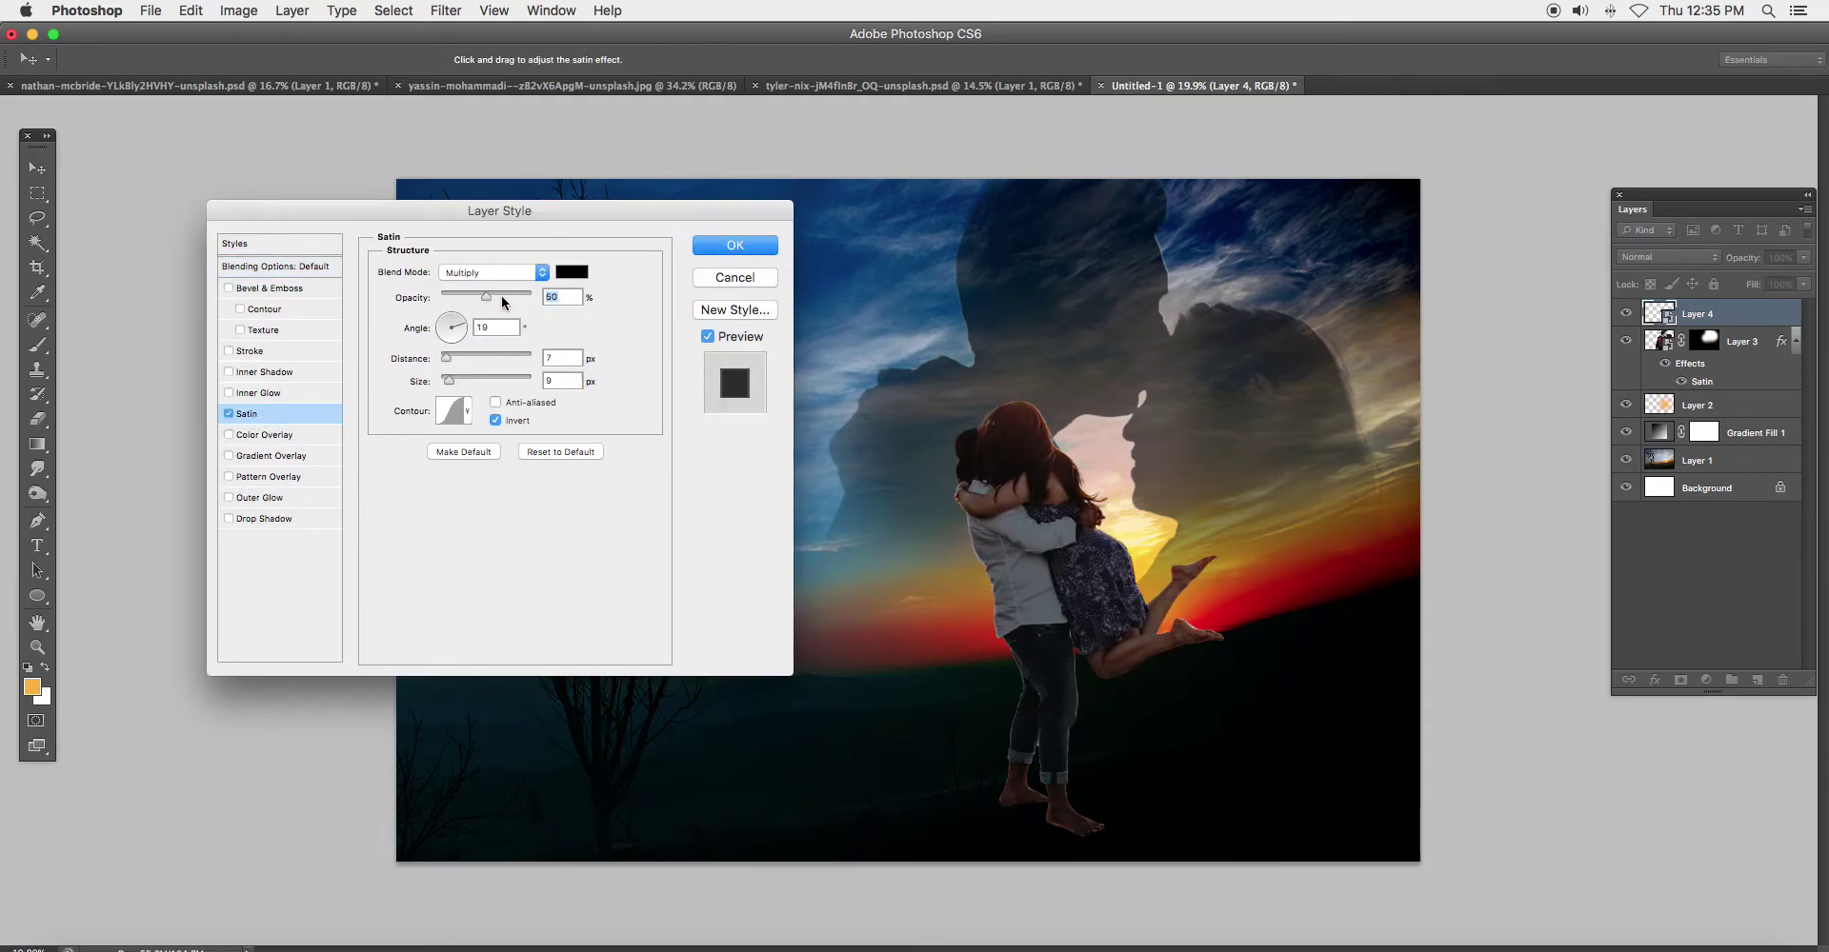
{"action": "left_click", "coordinate": [502, 296]}
{"action": "left_click_drag", "start_coordinate": [503, 301], "coordinate": [521, 303]}
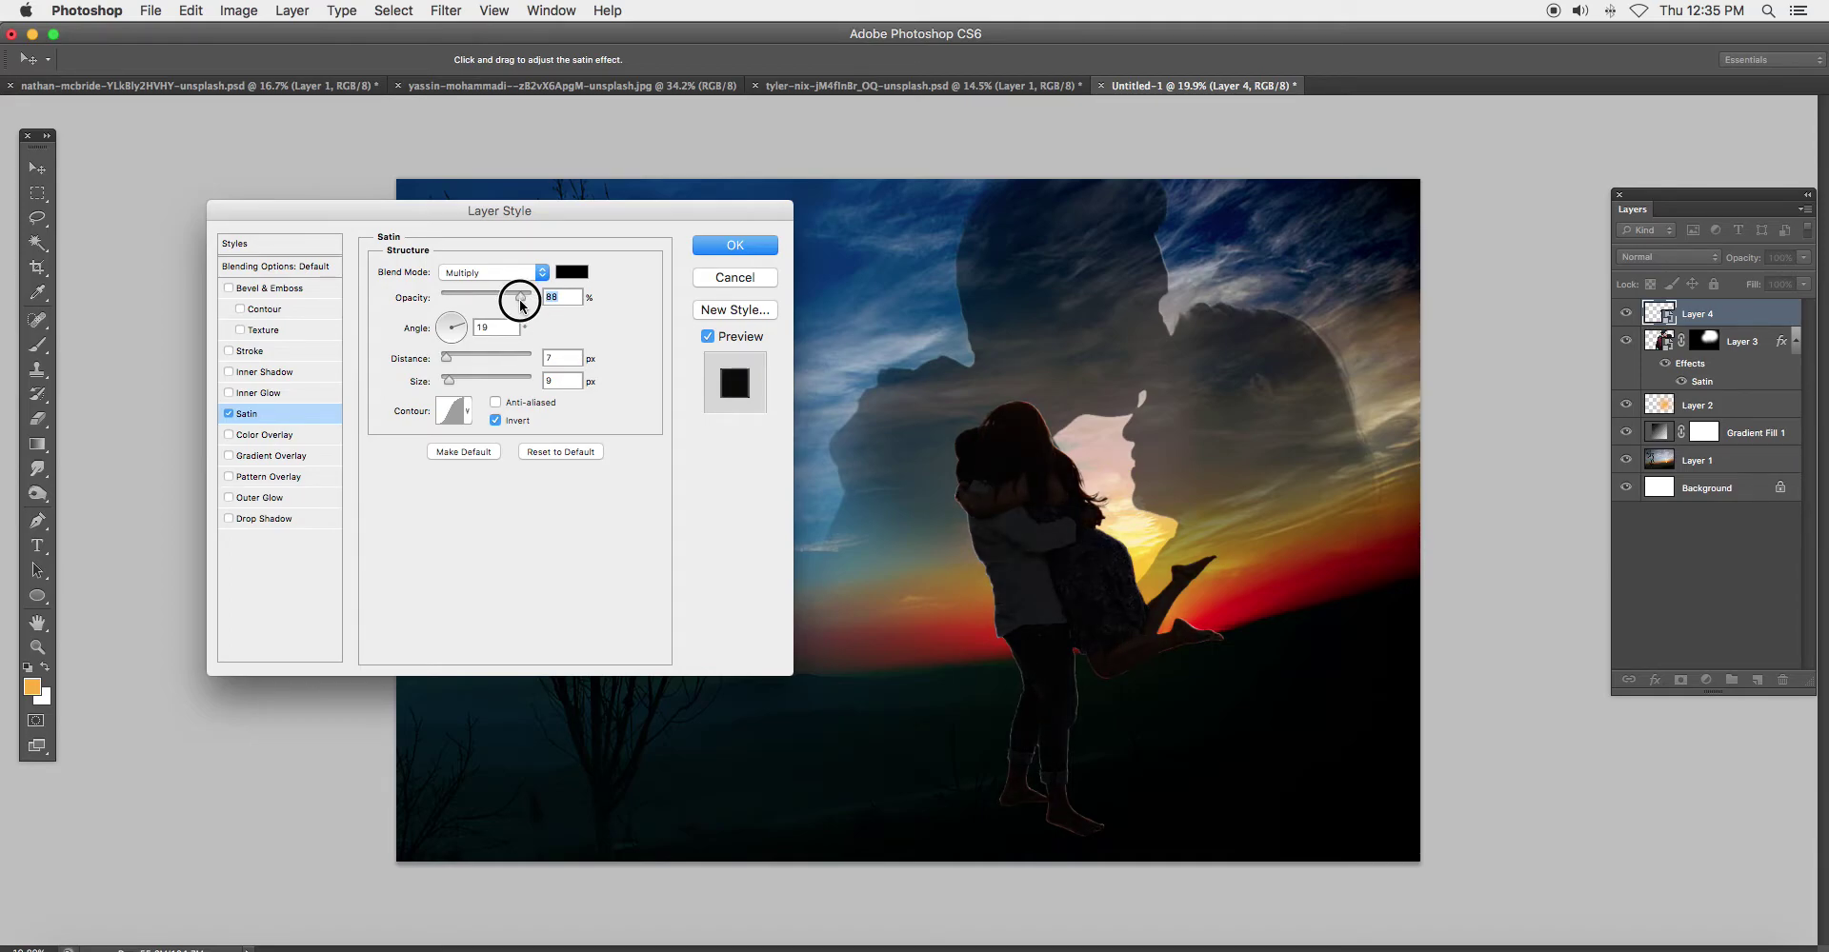
{"action": "left_click", "coordinate": [727, 245]}
{"action": "scroll", "coordinate": [1120, 600], "scroll_direction": "up", "scroll_amount": 1}
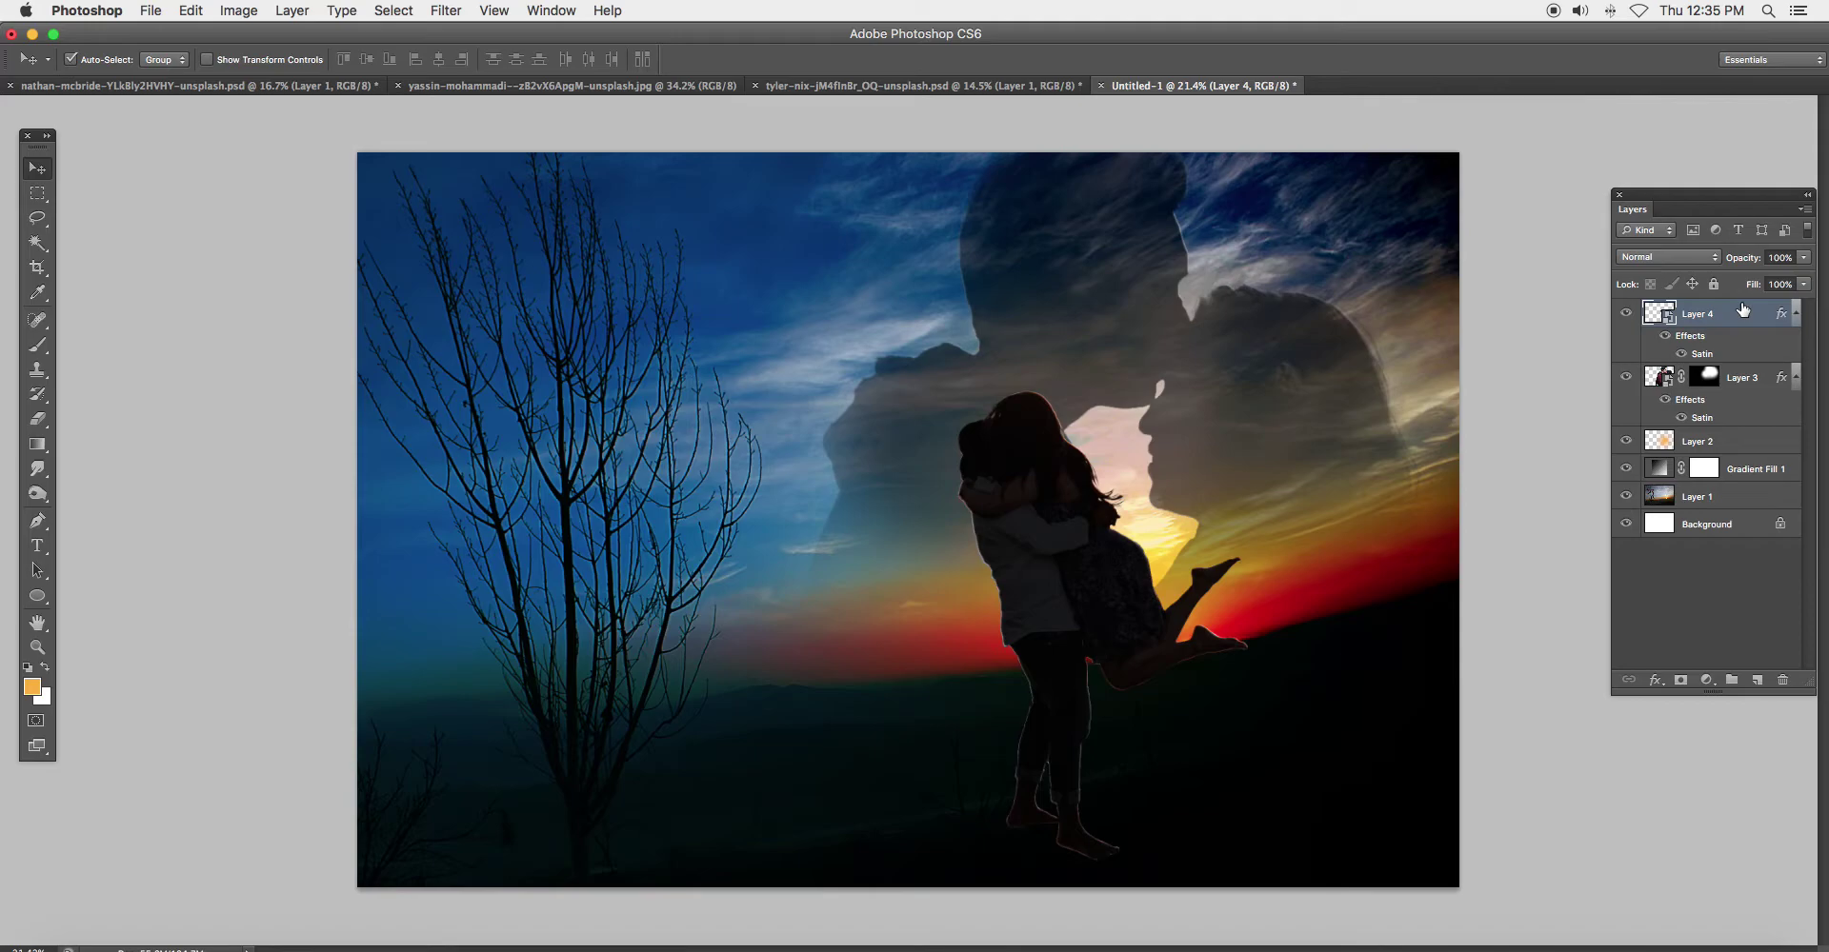
Add a layer mask to Layer 4 and paint black to fade the couple's feet into the ground
{"action": "left_click", "coordinate": [1680, 682]}
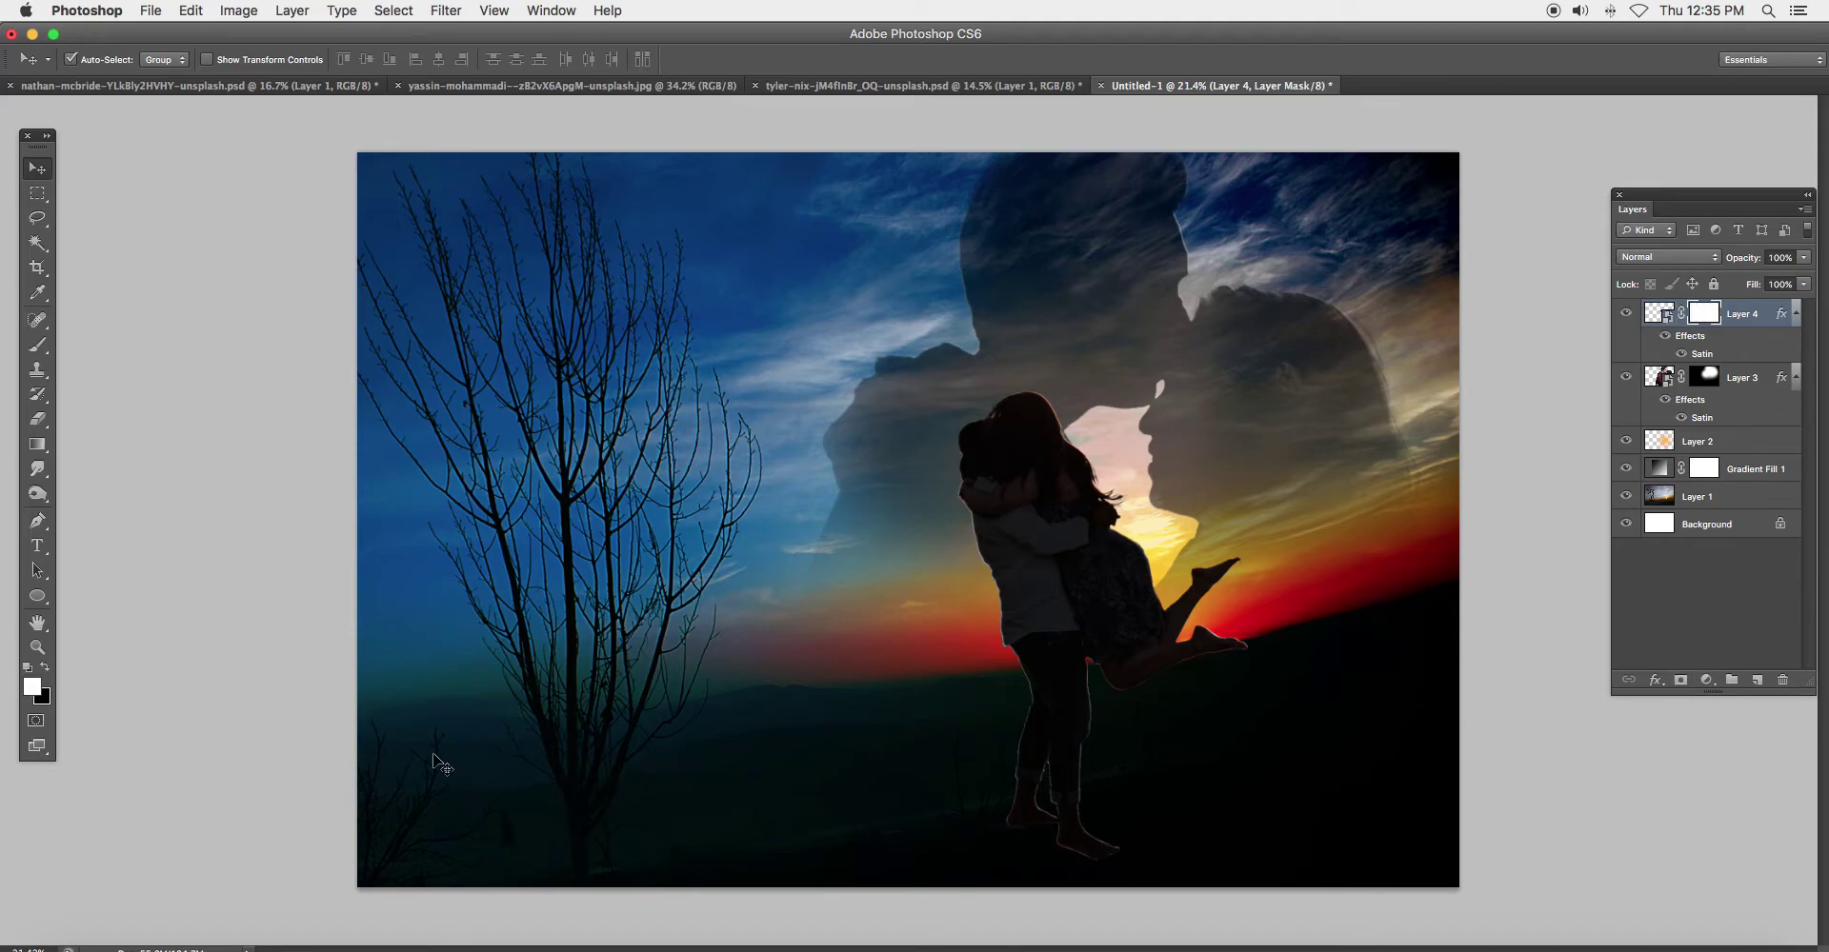
{"action": "left_click", "coordinate": [45, 667]}
{"action": "left_click", "coordinate": [38, 344]}
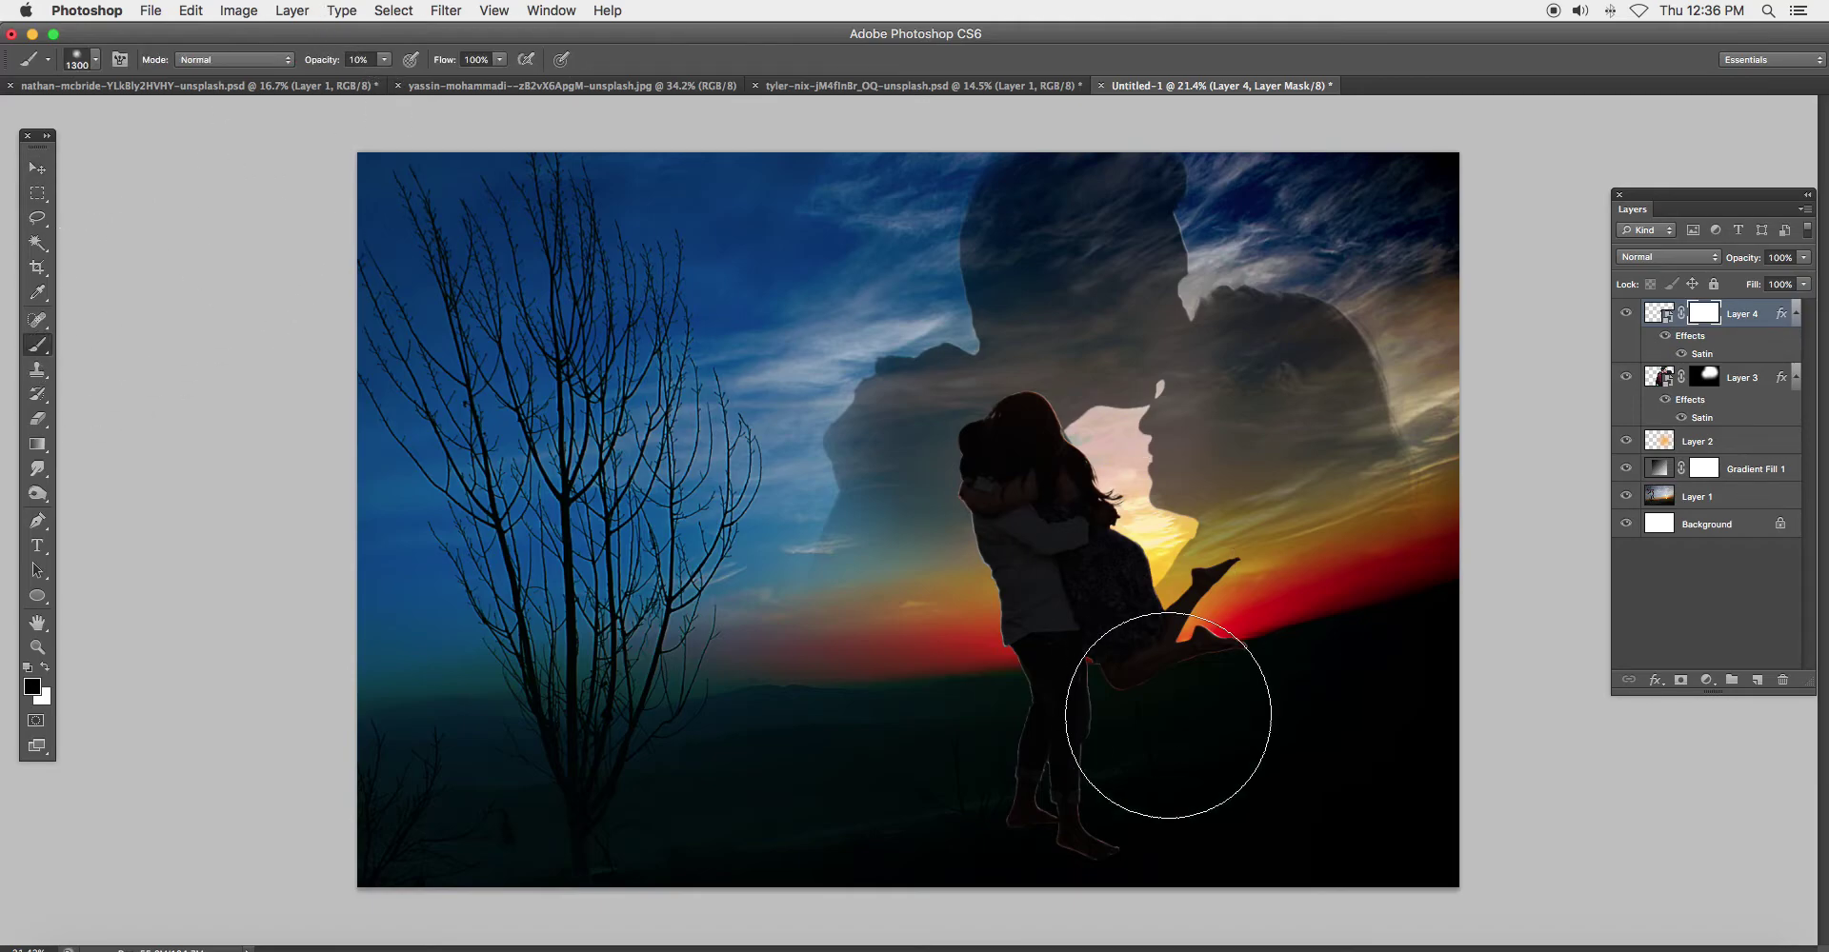
{"action": "mouse_move", "coordinate": [1071, 824]}
{"action": "left_mouse_down"}
{"action": "mouse_move", "coordinate": [1087, 805]}
{"action": "mouse_move", "coordinate": [993, 817]}
{"action": "mouse_move", "coordinate": [1044, 816]}
{"action": "left_mouse_up"}
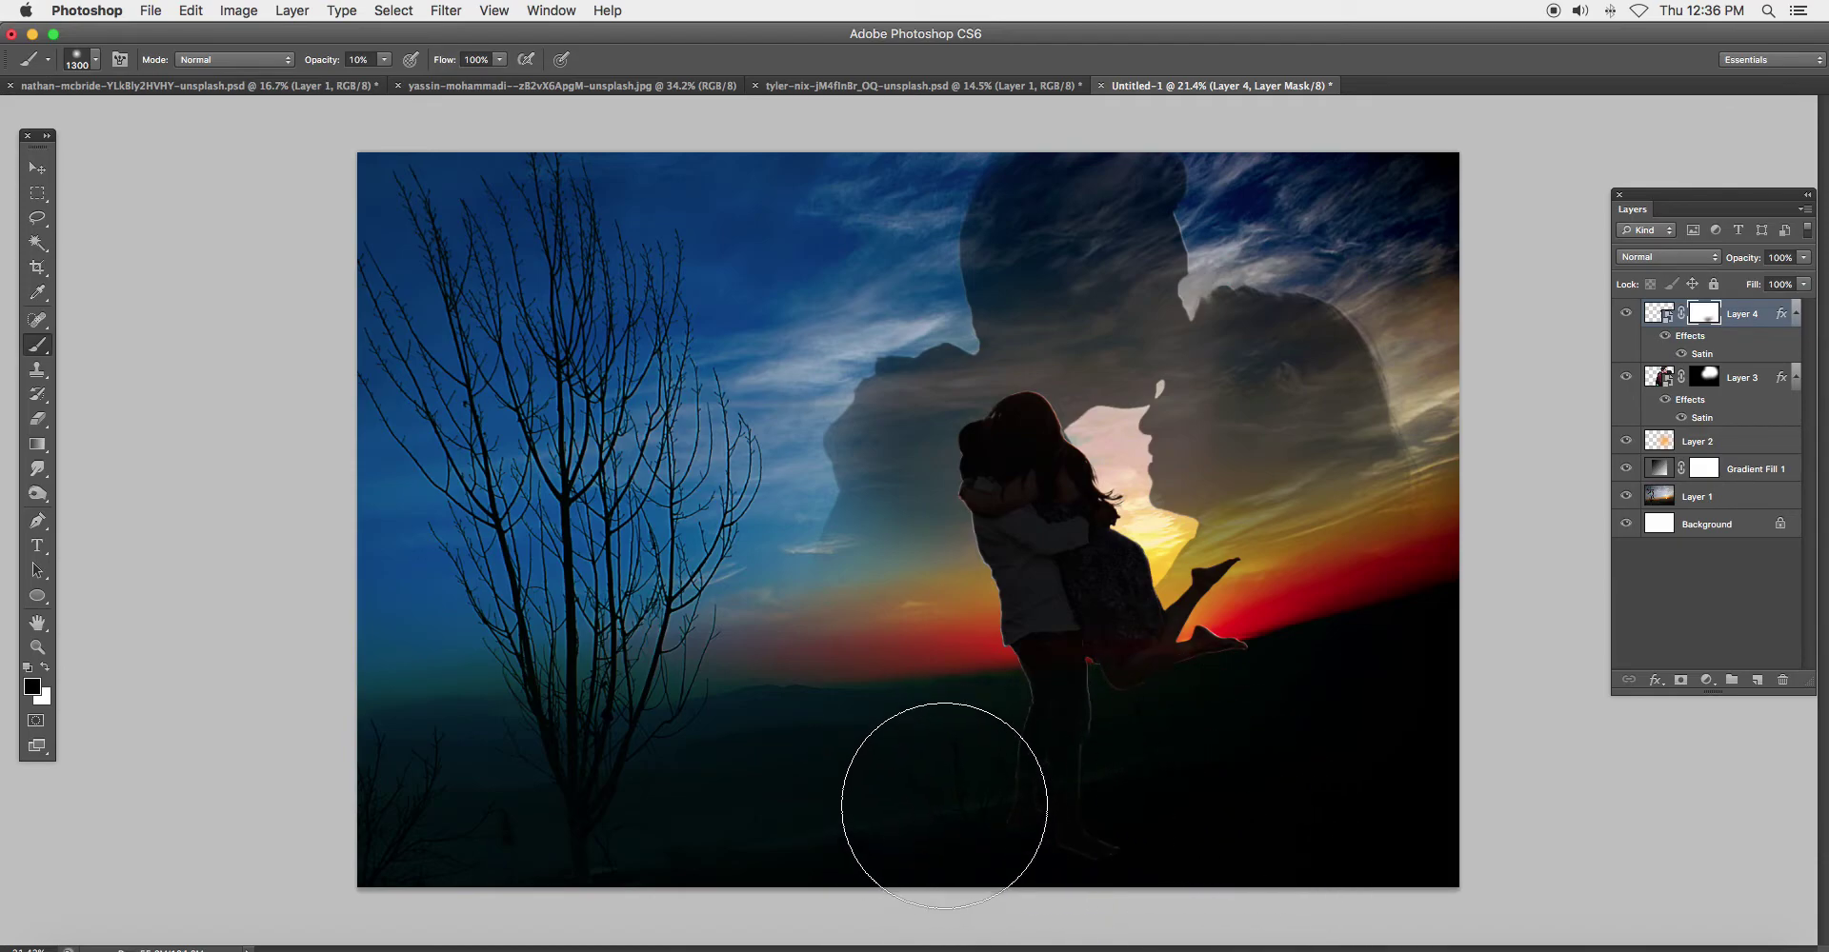
{"action": "key", "text": "v"}
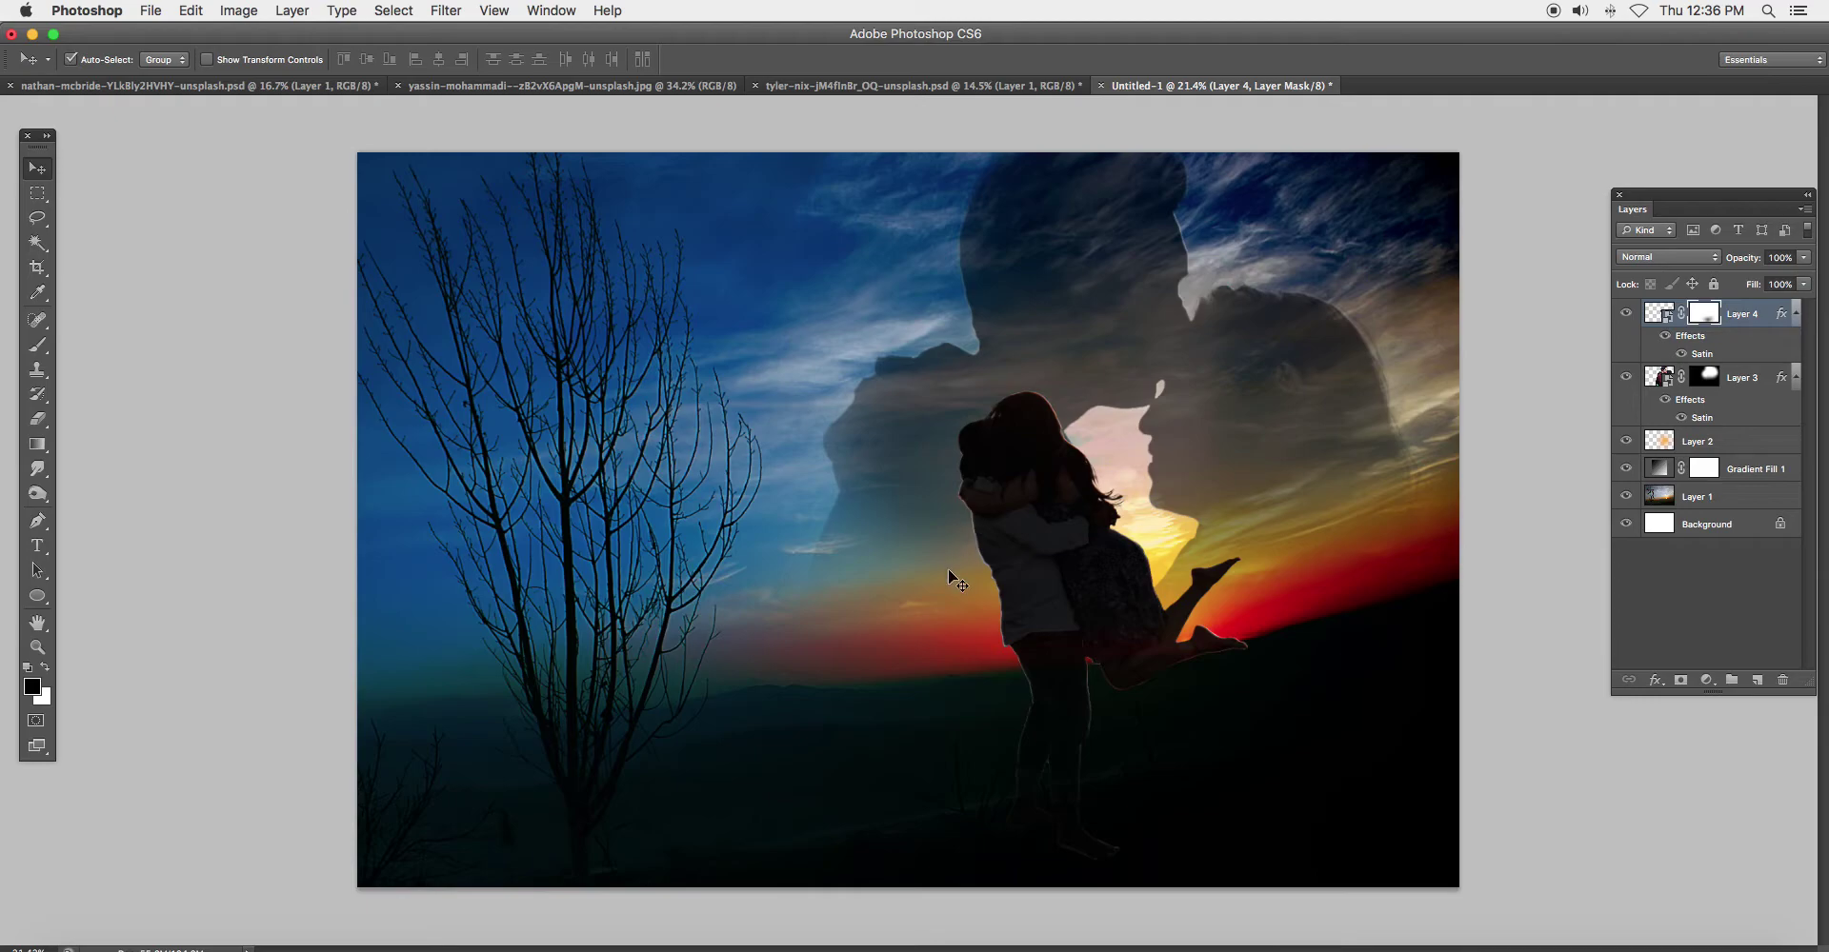
{"action": "left_click", "coordinate": [1085, 567]}
Type 'Love Forever' in Edwardian Script over the image and scale it up
{"action": "key", "text": "t"}
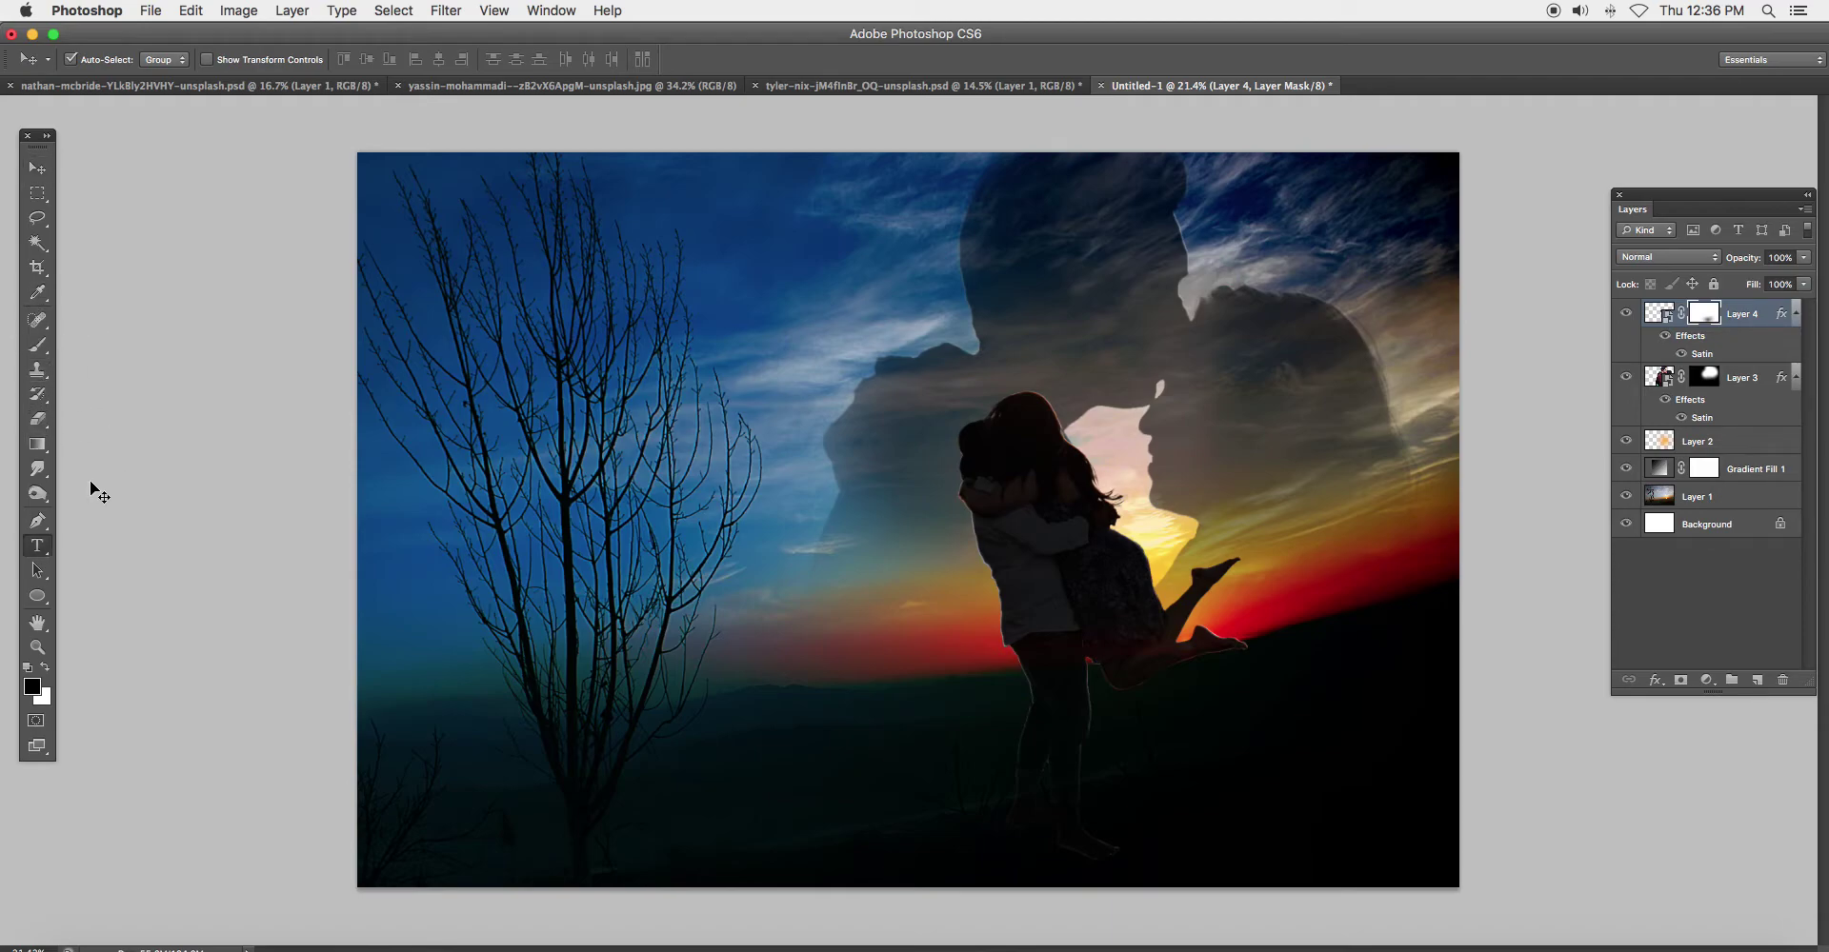
{"action": "left_click", "coordinate": [600, 372]}
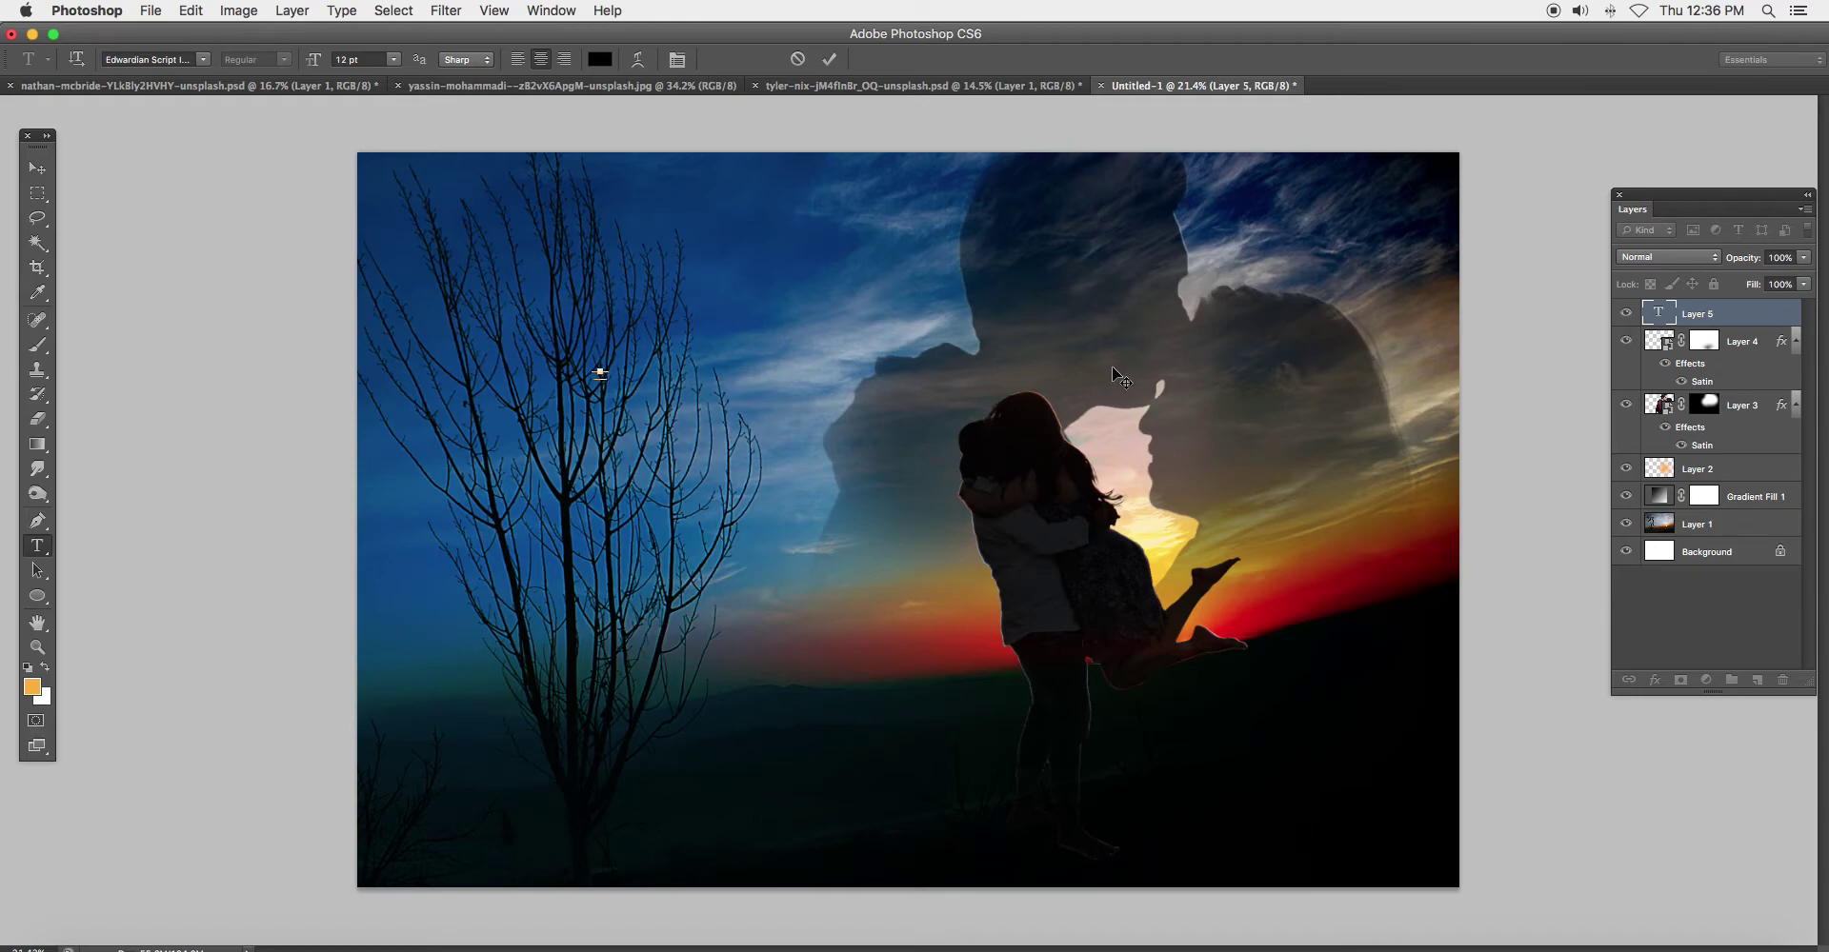
{"action": "key", "text": "ctrl+Return"}
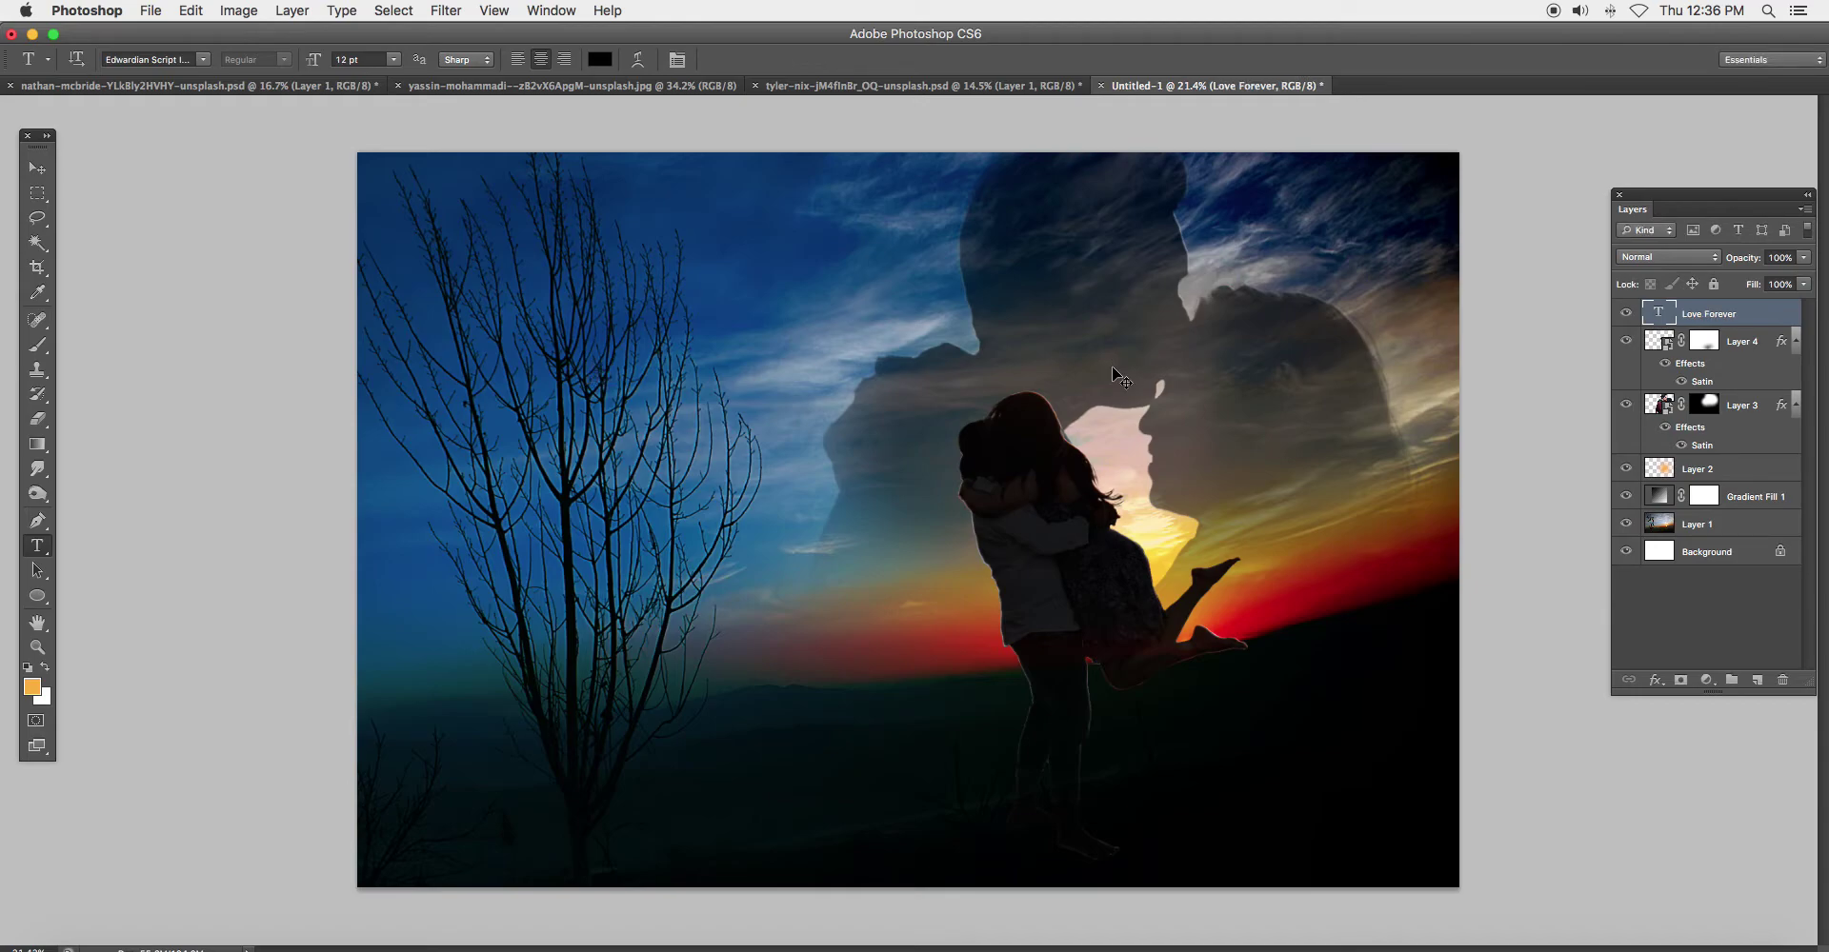
{"action": "key", "text": "ctrl+t"}
{"action": "left_click_drag", "start_coordinate": [614, 384], "coordinate": [871, 589]}
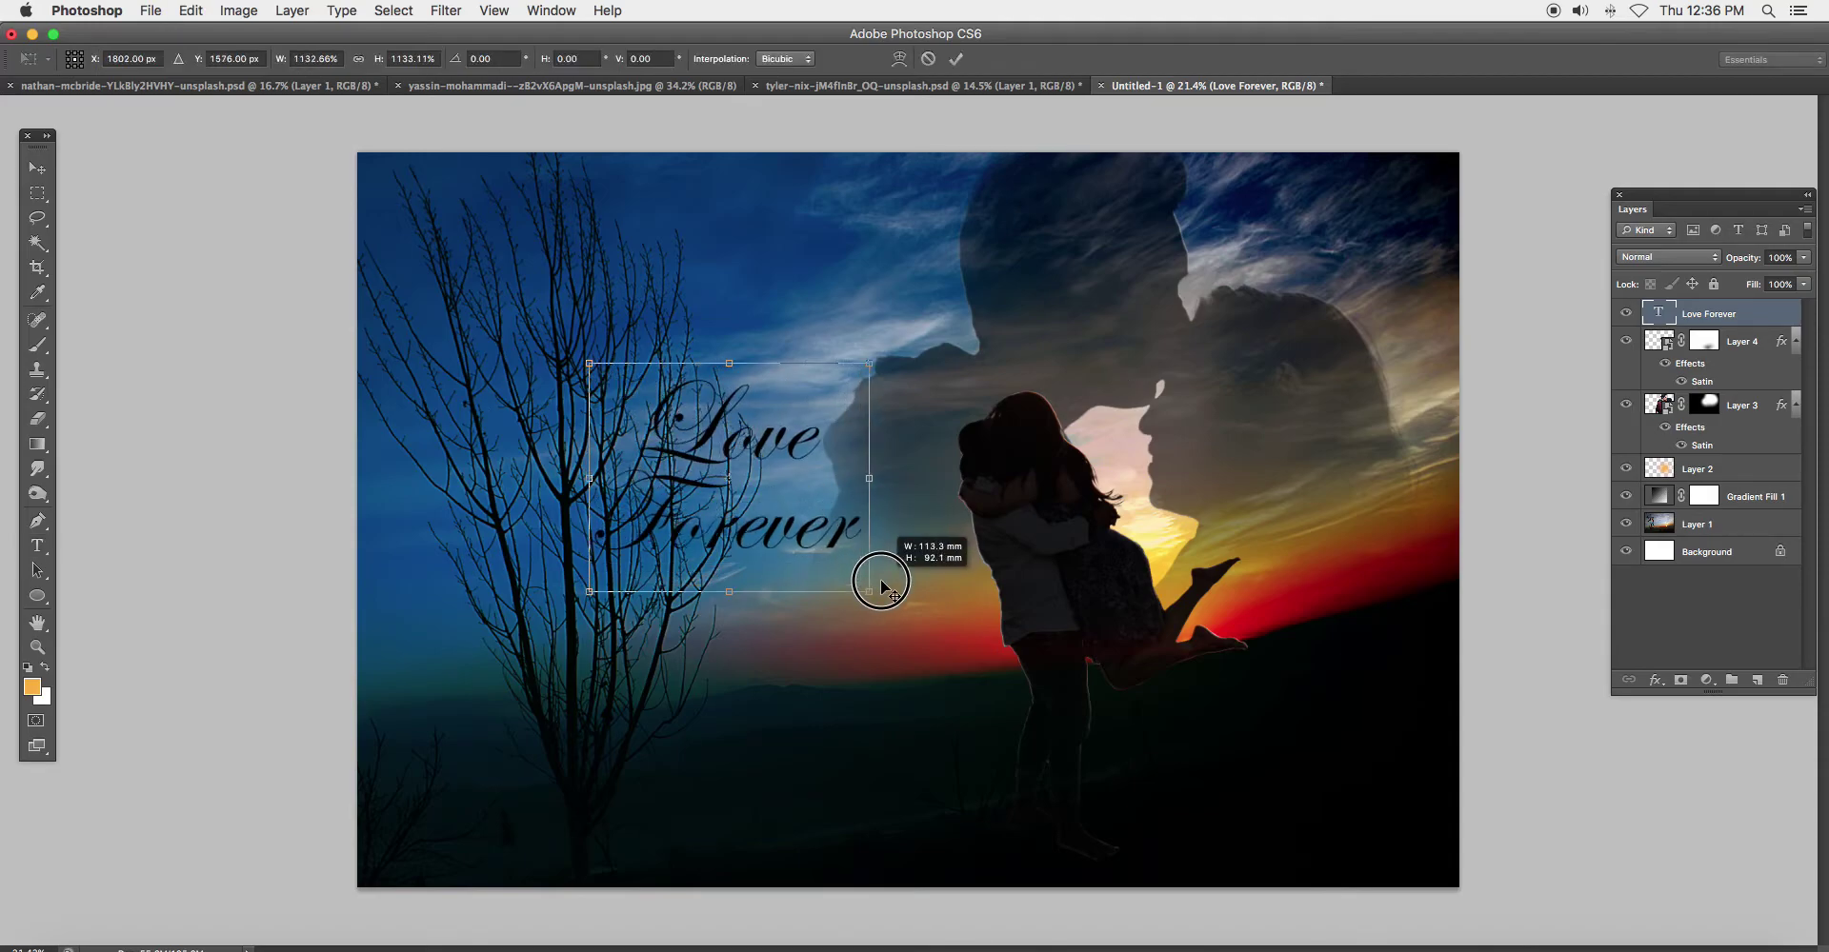
{"action": "key", "text": "Return"}
Make the text white and settle it in the lower centre, shrinking it slightly
{"action": "key", "text": "v"}
{"action": "left_click_drag", "start_coordinate": [825, 442], "coordinate": [843, 734]}
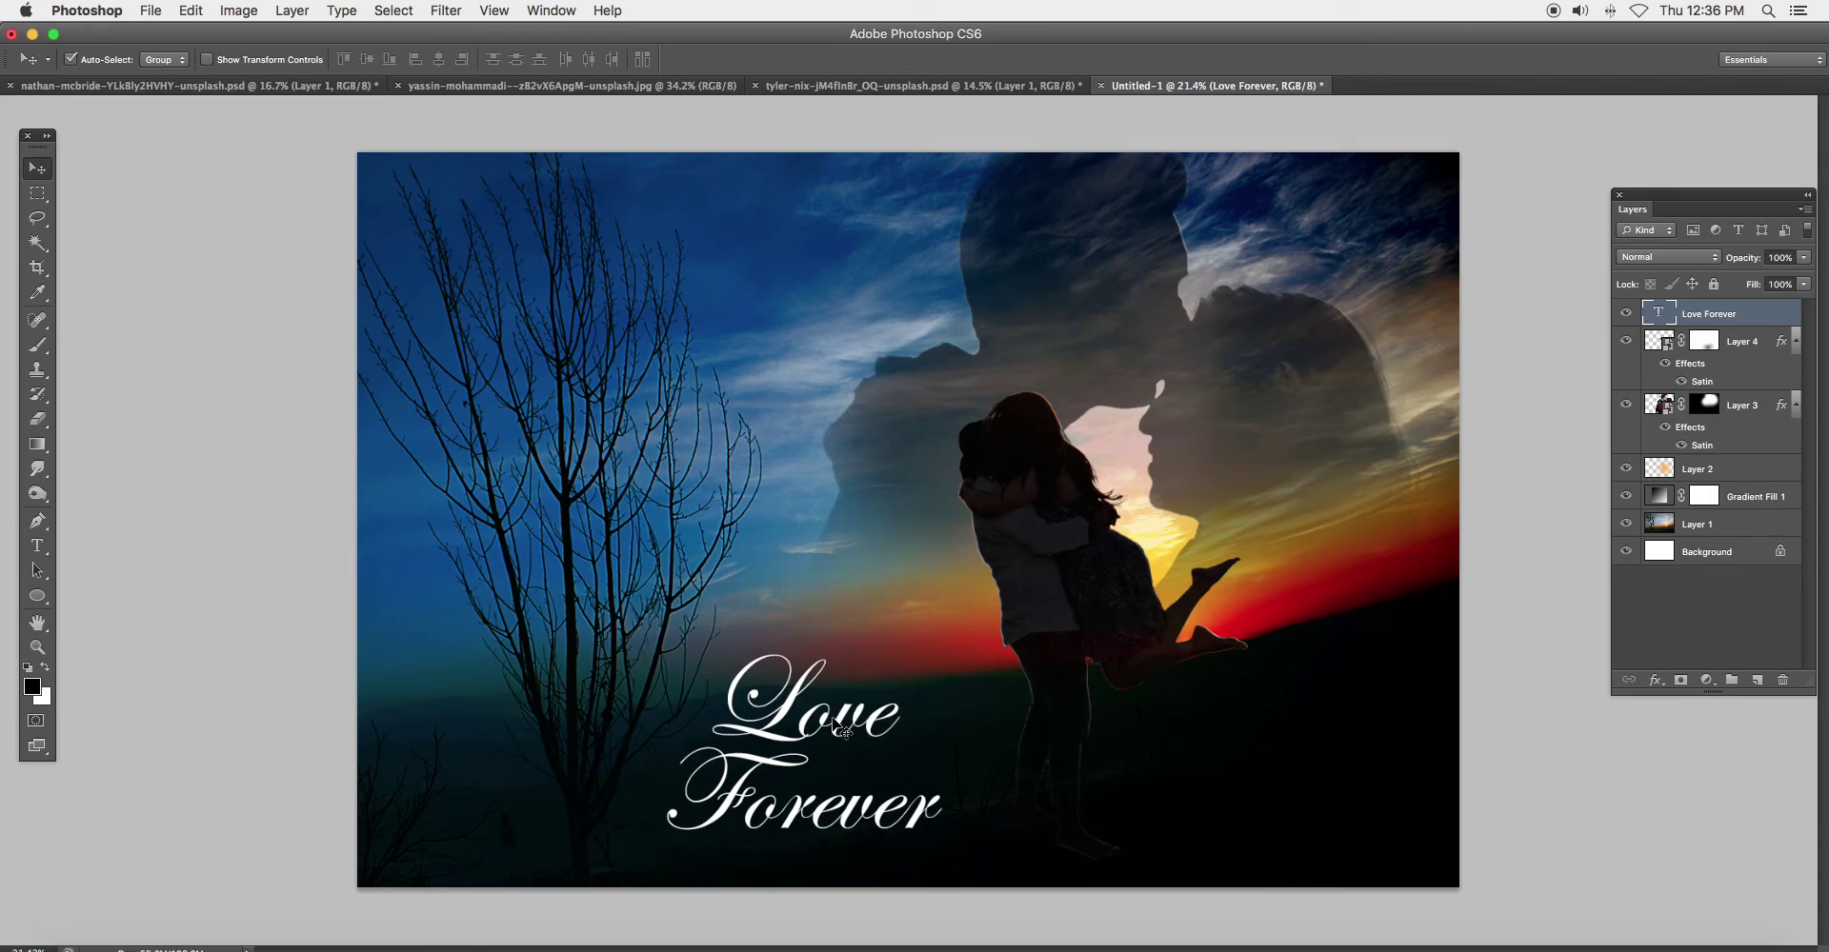
{"action": "left_click_drag", "start_coordinate": [846, 738], "coordinate": [653, 471]}
{"action": "left_click_drag", "start_coordinate": [807, 664], "coordinate": [829, 731]}
{"action": "key", "text": "ctrl+t"}
{"action": "left_click_drag", "start_coordinate": [934, 633], "coordinate": [920, 642]}
{"action": "key", "text": "Return"}
{"action": "left_click_drag", "start_coordinate": [792, 700], "coordinate": [799, 679]}
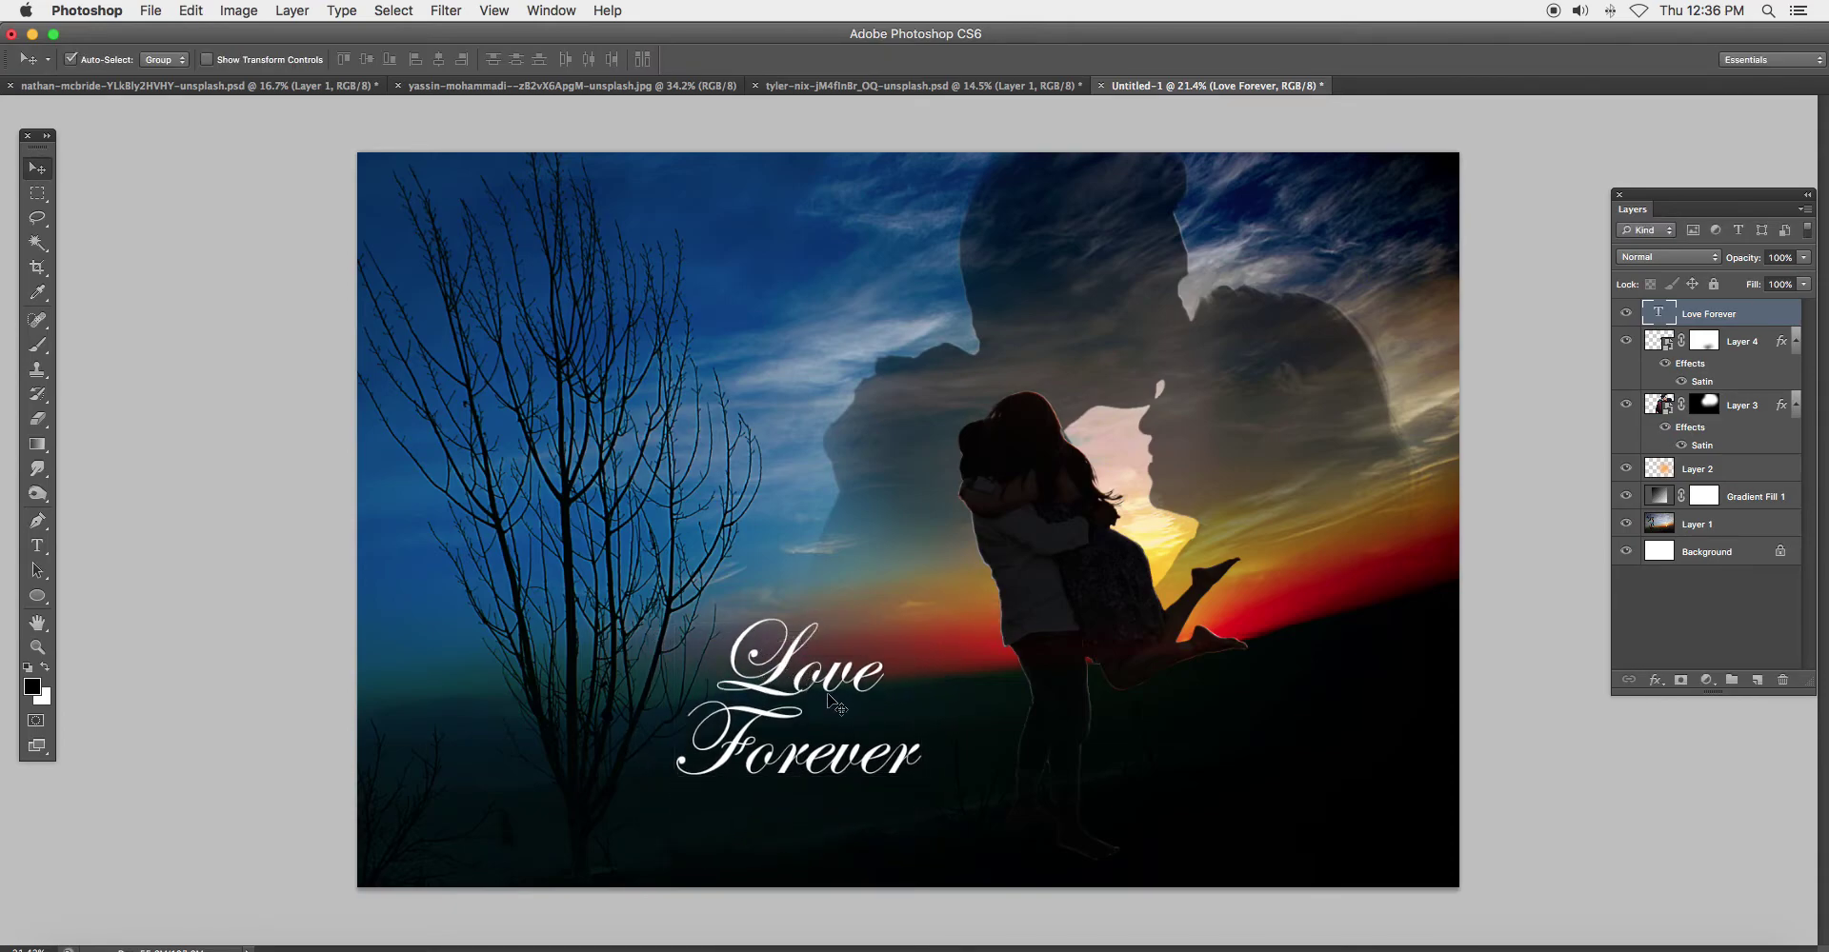
{"action": "scroll", "coordinate": [805, 692], "scroll_direction": "up", "scroll_amount": 2}
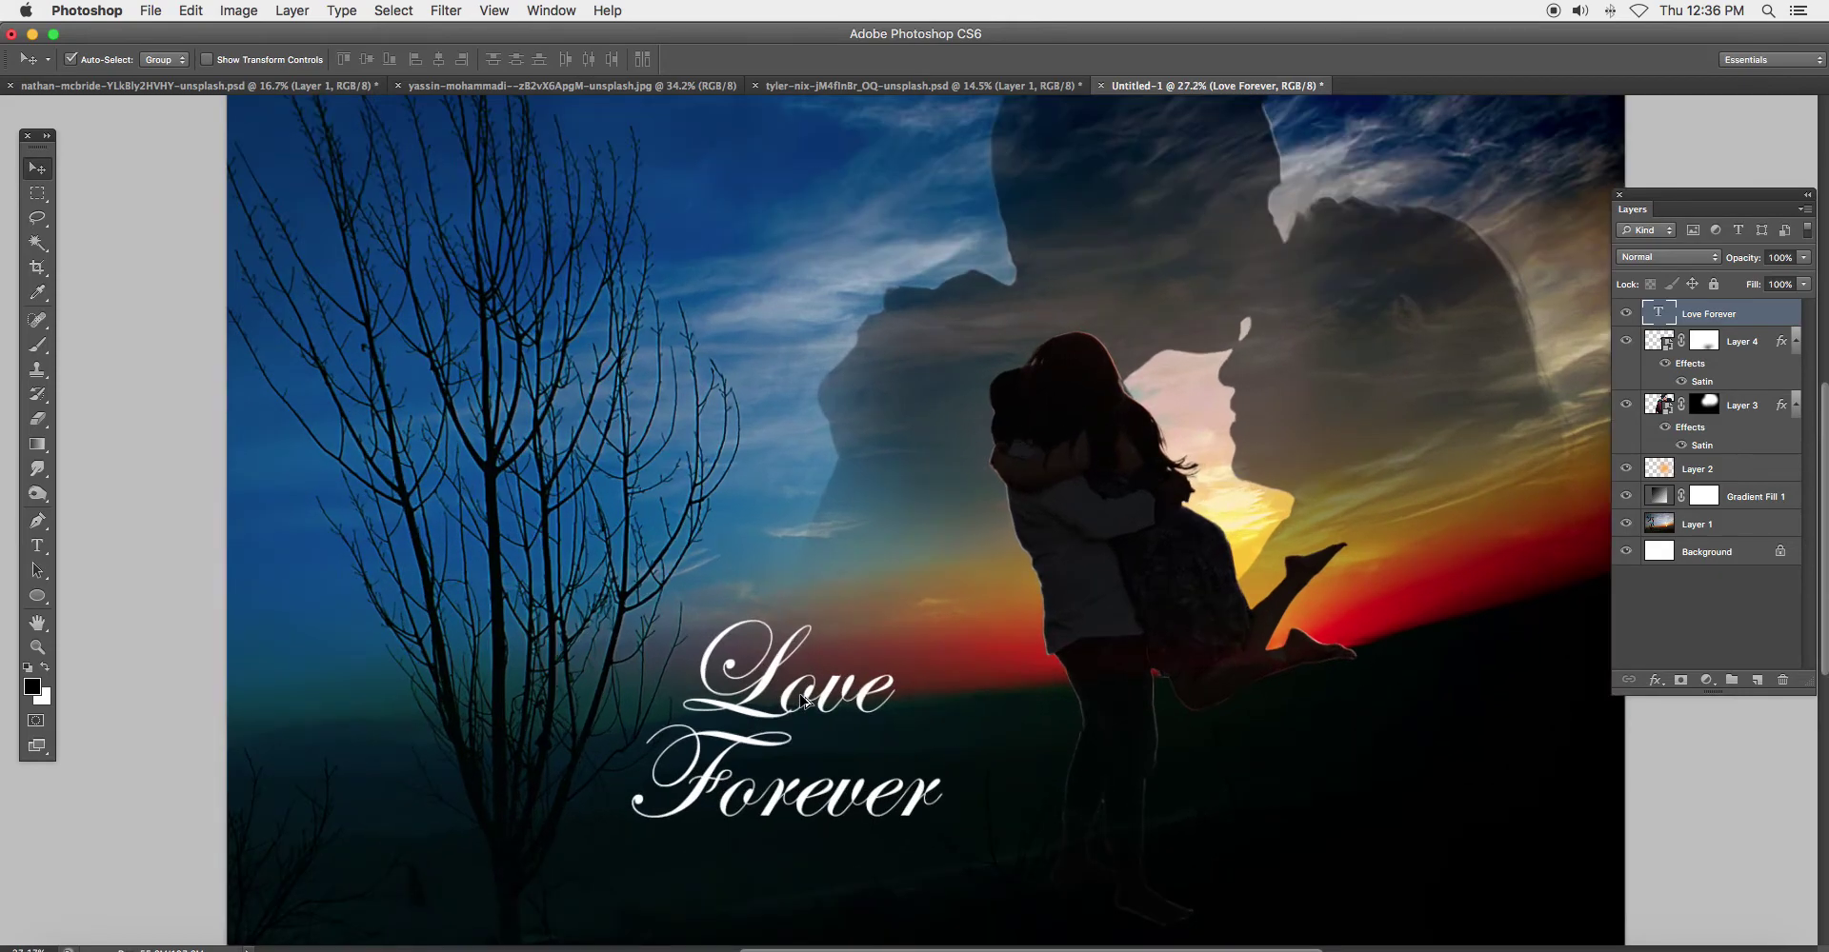
Nudge the 'Love Forever' text up-left and enlarge it to about 111%
{"action": "scroll", "coordinate": [806, 692], "scroll_direction": "up", "scroll_amount": 3}
{"action": "scroll", "coordinate": [800, 704], "scroll_direction": "up", "scroll_amount": 2}
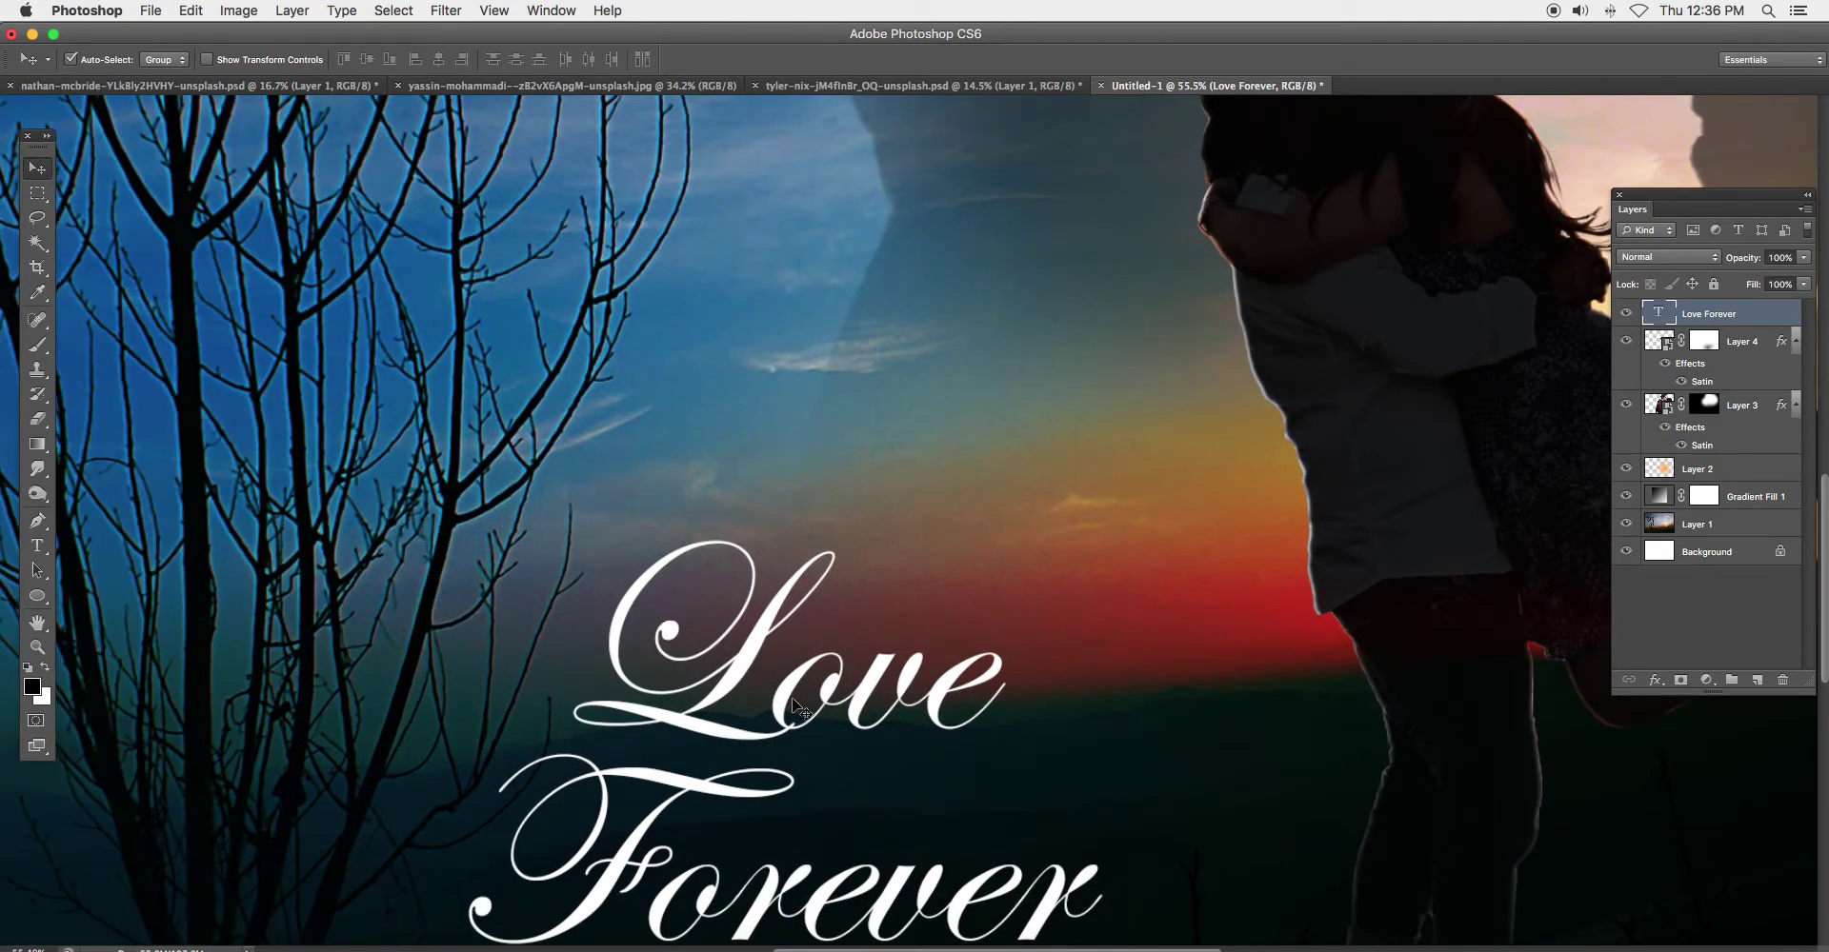
{"action": "scroll", "coordinate": [798, 707], "scroll_direction": "down", "scroll_amount": 5}
{"action": "scroll", "coordinate": [798, 705], "scroll_direction": "up", "scroll_amount": 1}
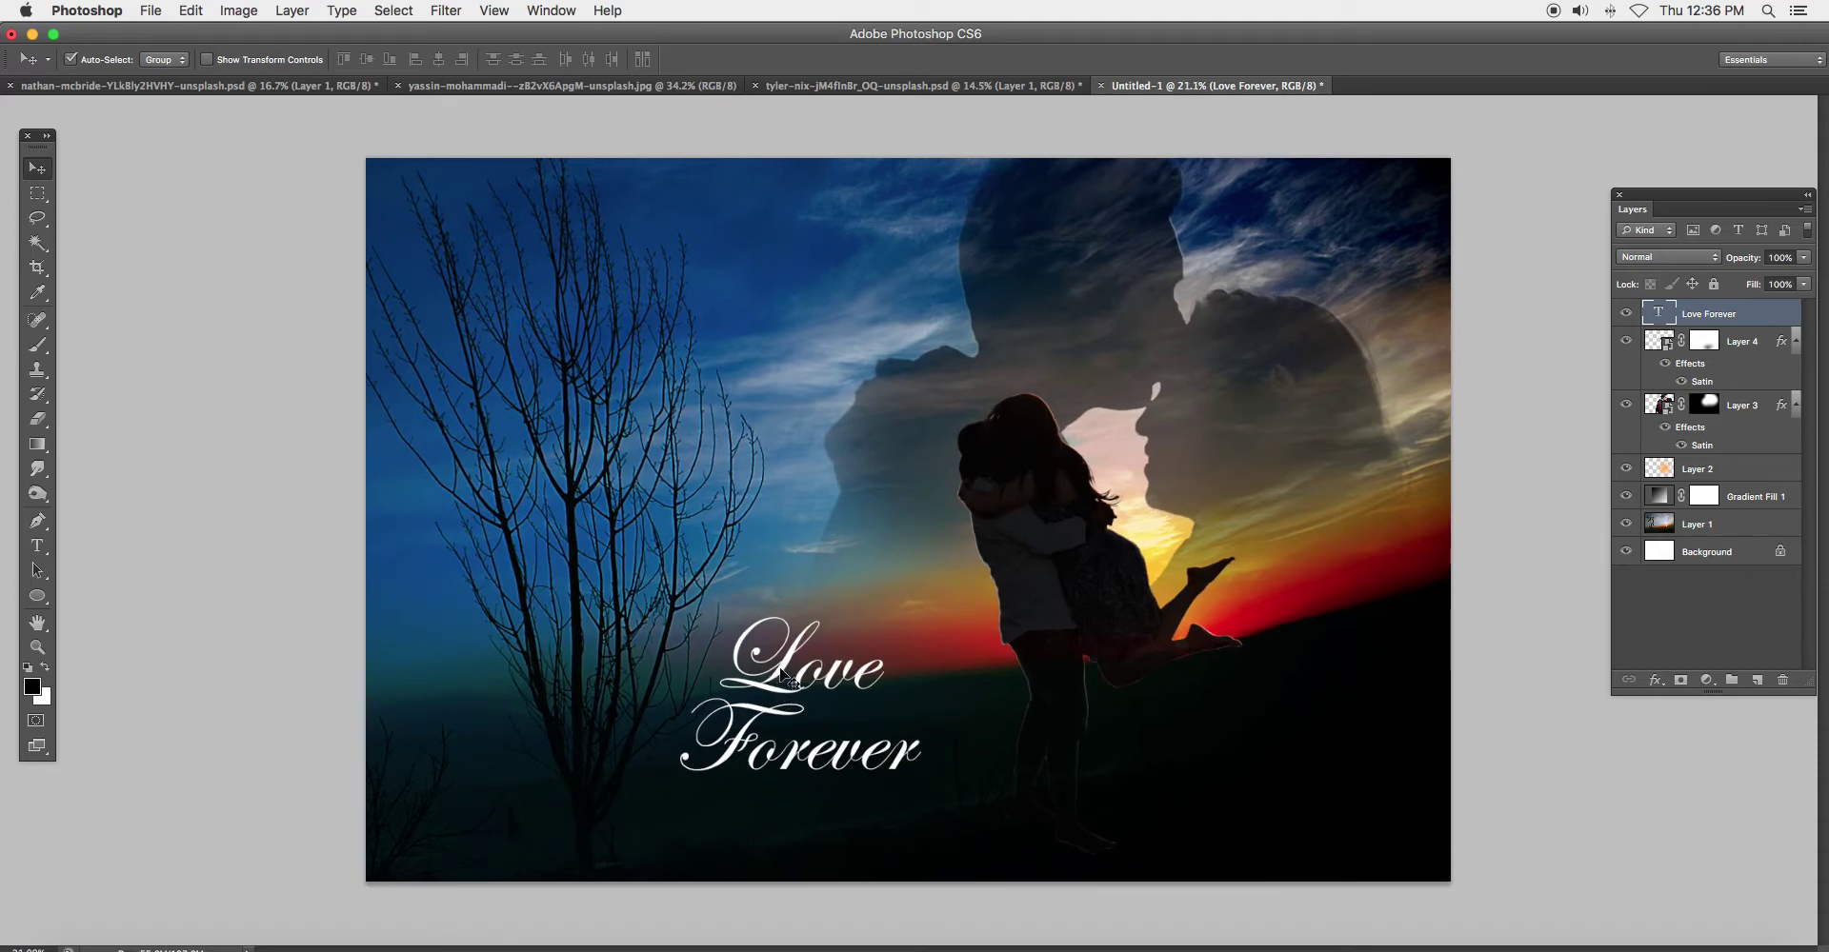
{"action": "mouse_move", "coordinate": [778, 692]}
{"action": "left_mouse_down"}
{"action": "mouse_move", "coordinate": [737, 670]}
{"action": "mouse_move", "coordinate": [781, 307]}
{"action": "mouse_move", "coordinate": [783, 704]}
{"action": "mouse_move", "coordinate": [797, 687]}
{"action": "mouse_move", "coordinate": [781, 690]}
{"action": "left_mouse_up"}
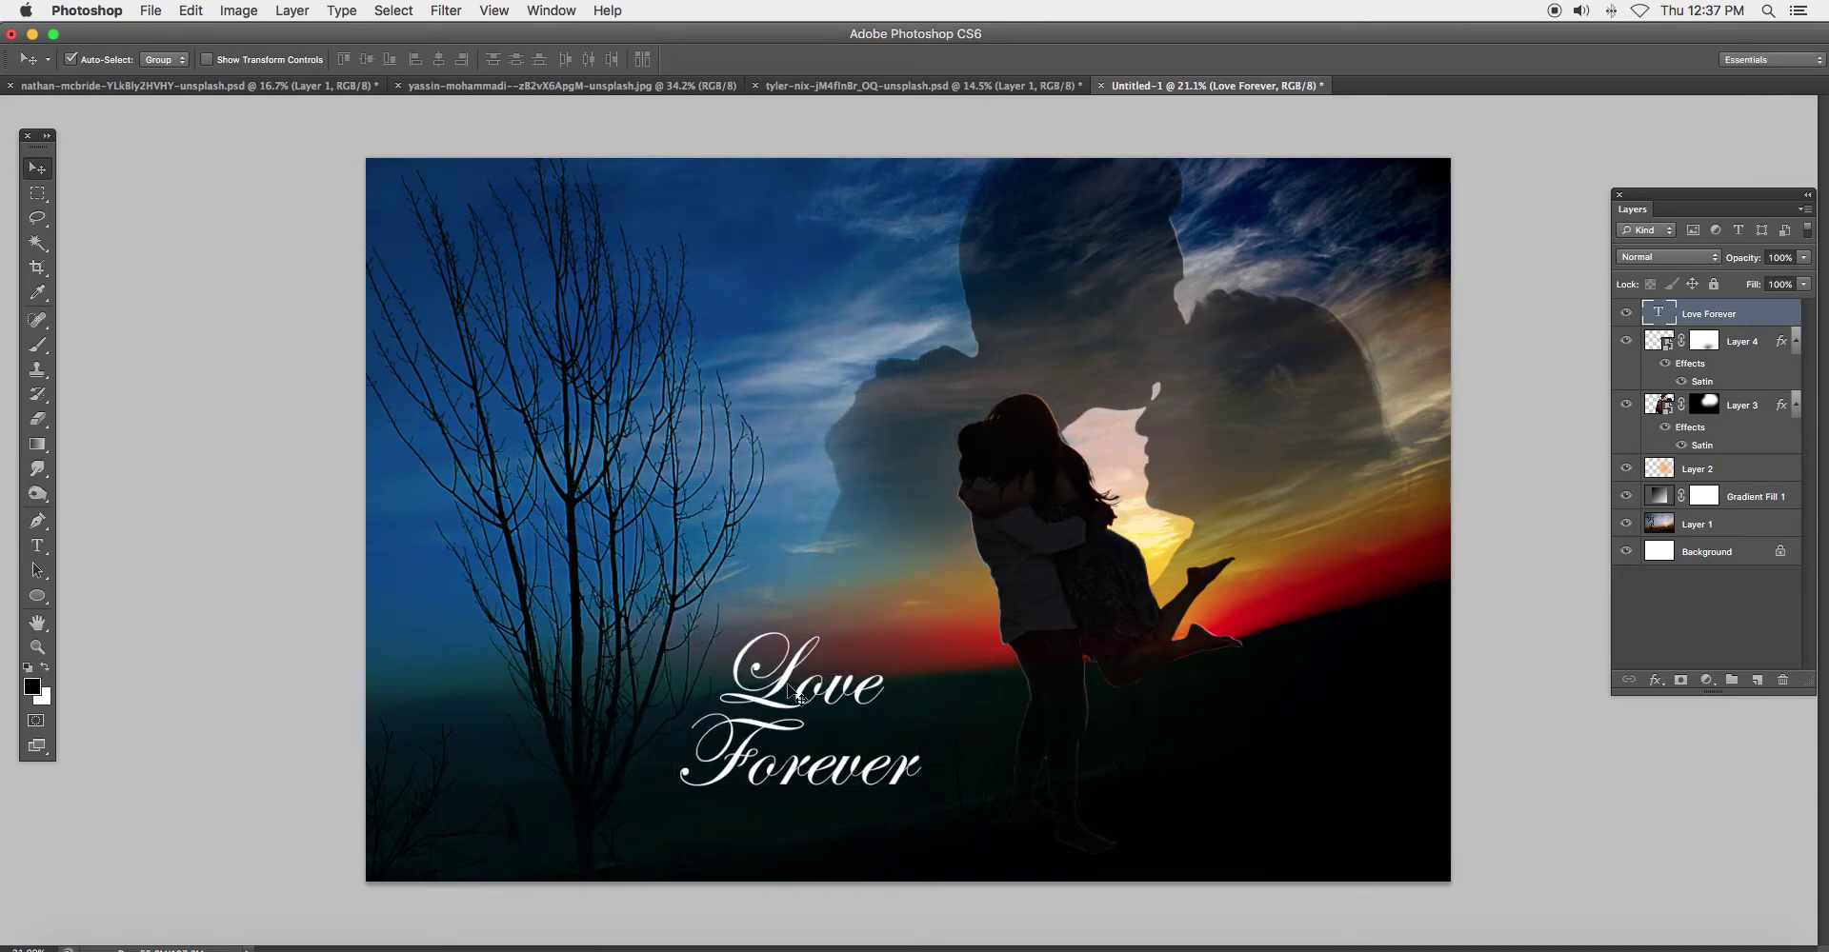
{"action": "key", "text": "ctrl+t"}
{"action": "left_click_drag", "start_coordinate": [929, 614], "coordinate": [952, 598]}
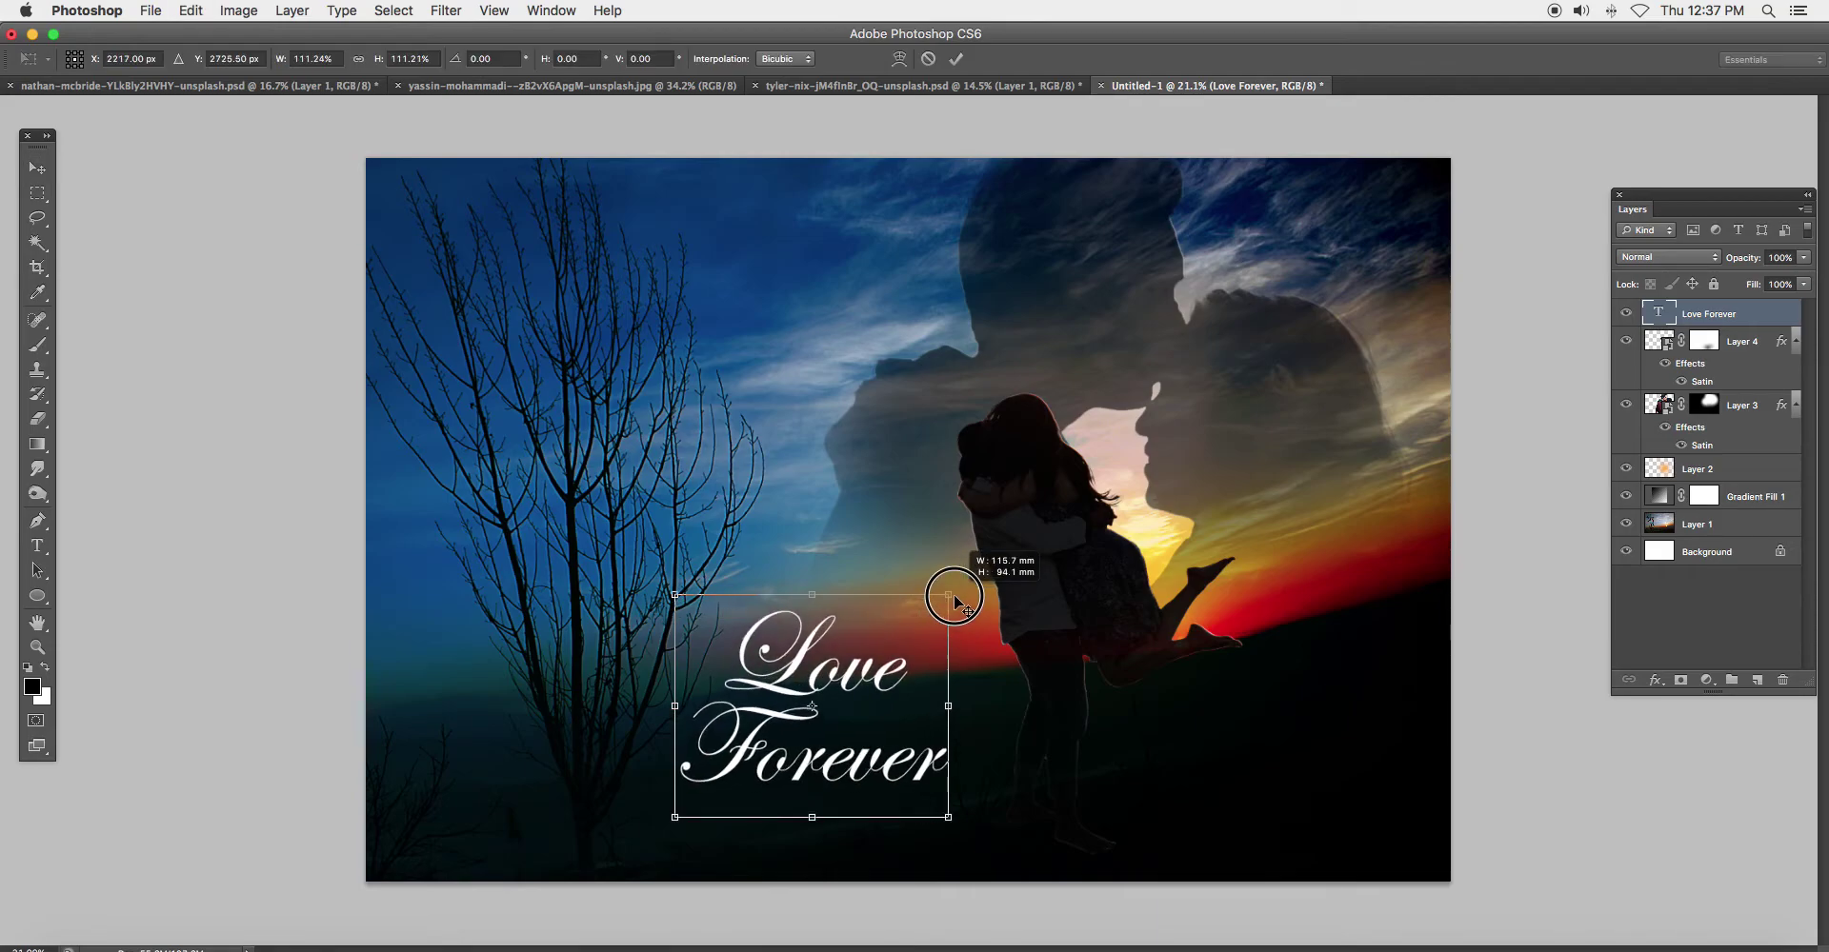
{"action": "key", "text": "Return"}
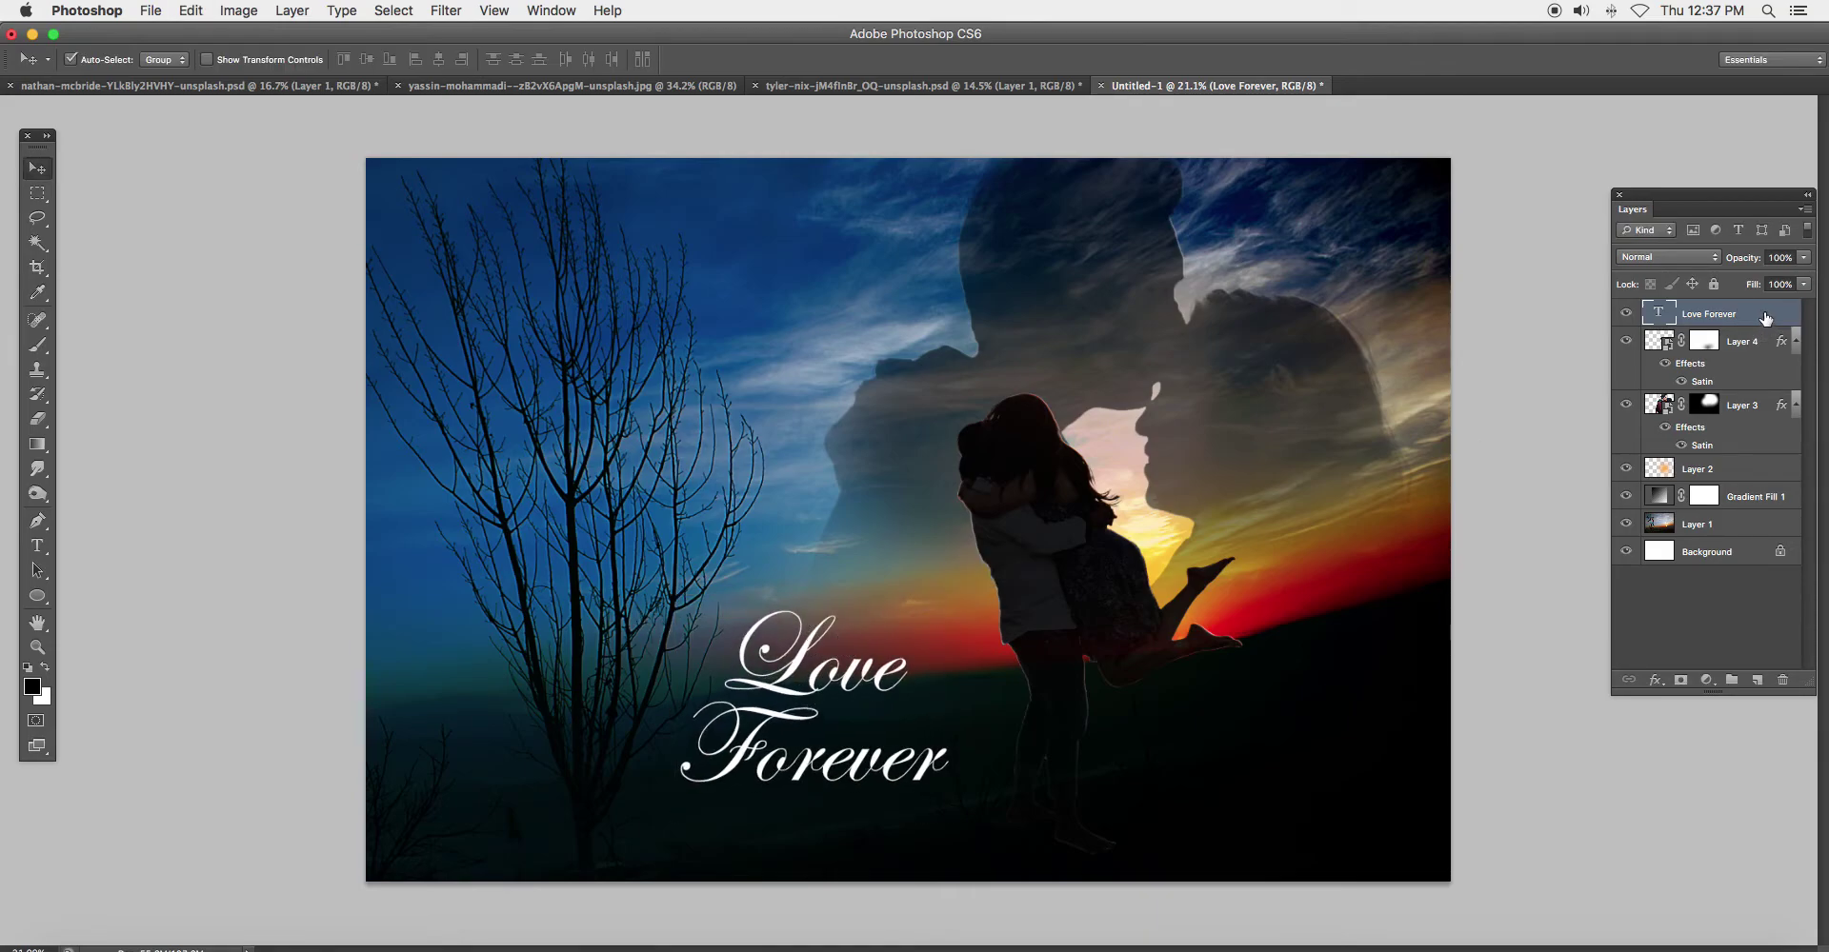
Add a pale yellow Color Overlay to the 'Love Forever' text layer
{"action": "double_click", "coordinate": [1763, 318]}
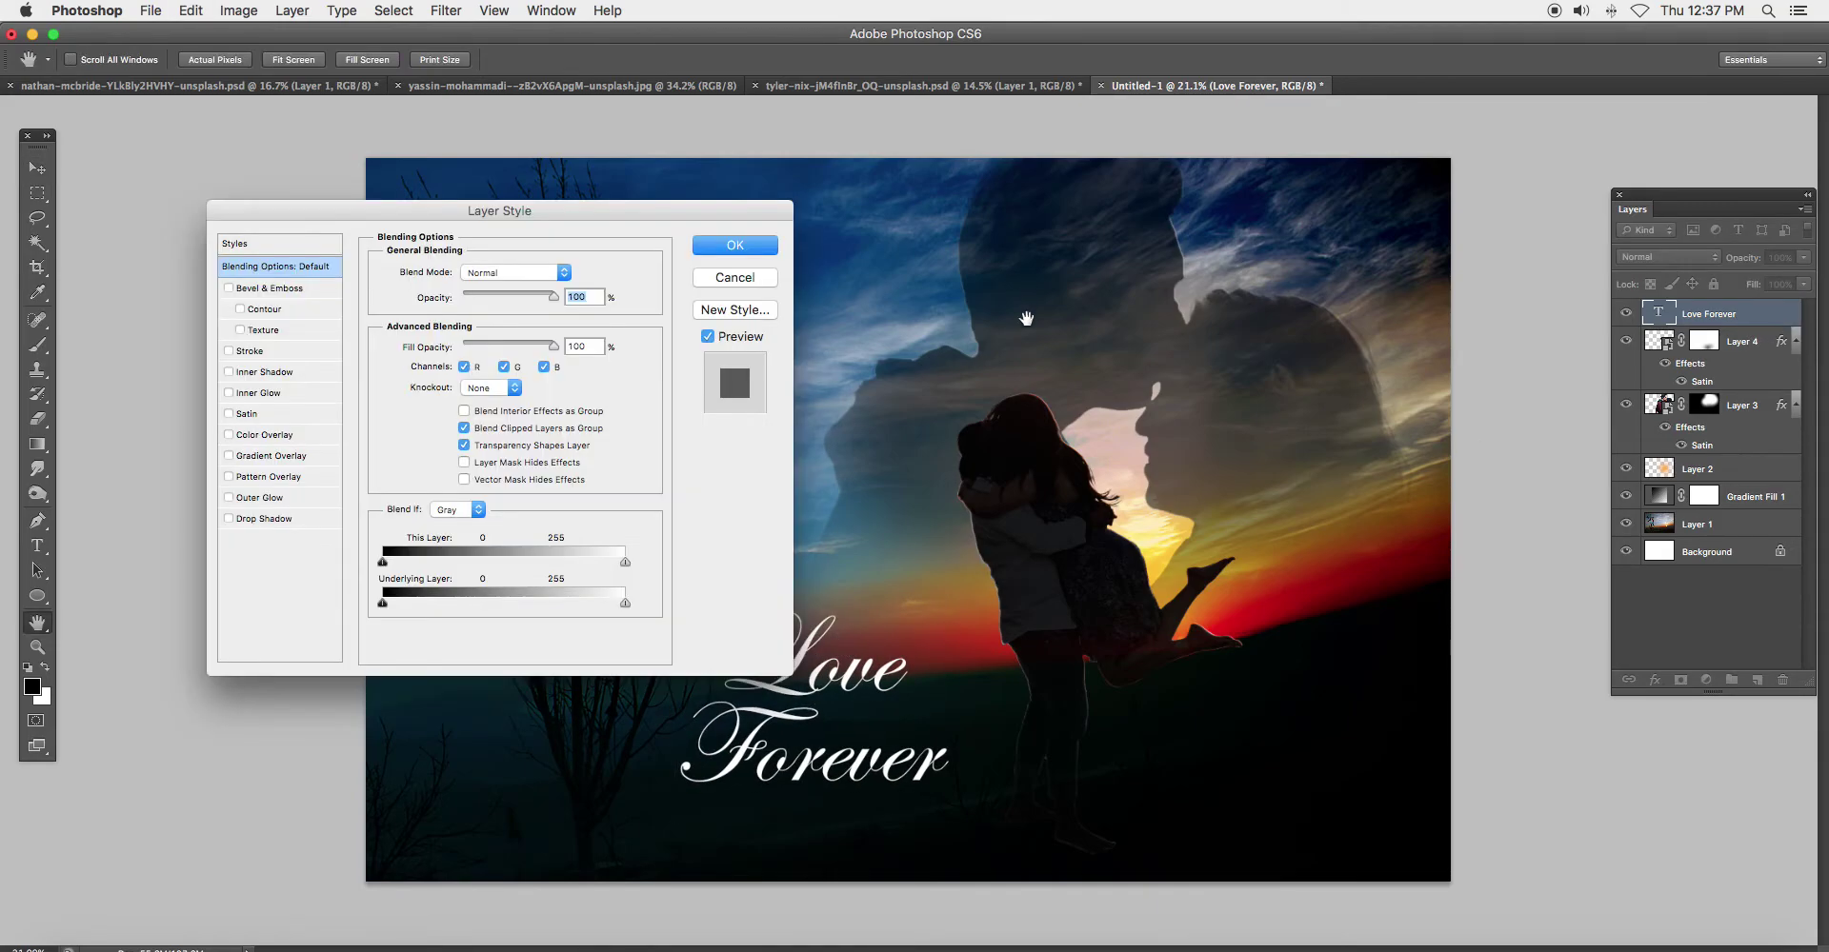
{"action": "left_click", "coordinate": [303, 435]}
{"action": "left_click", "coordinate": [571, 272]}
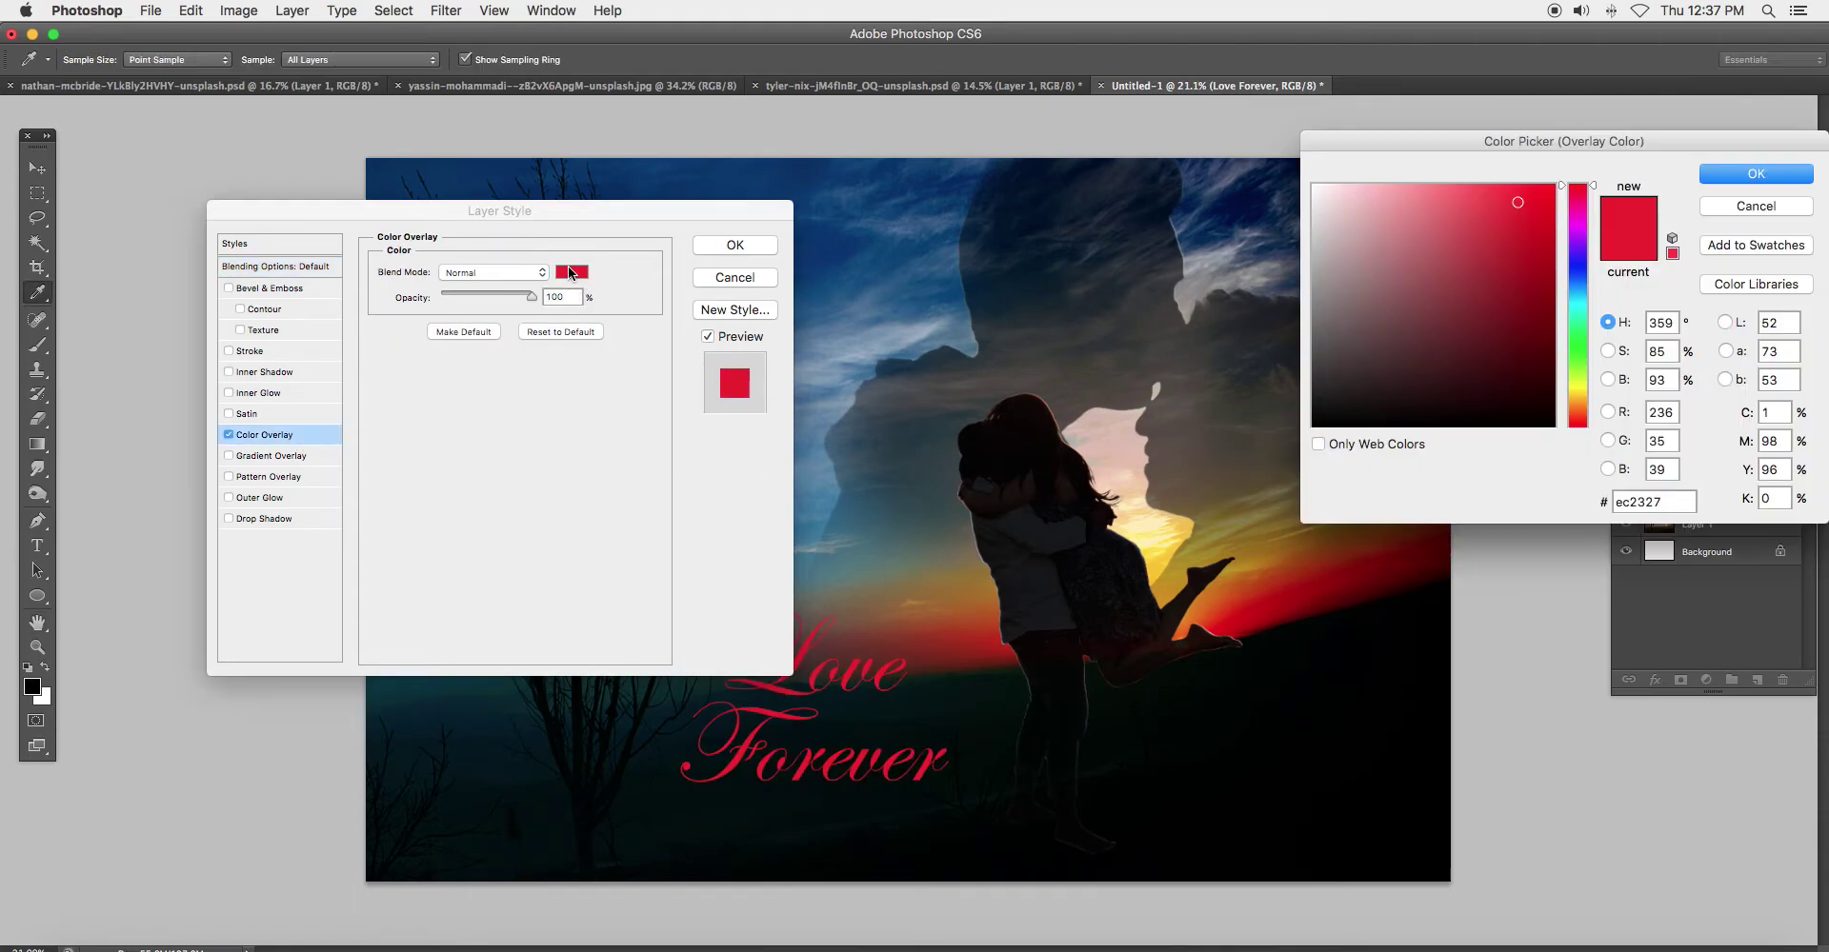
{"action": "left_click", "coordinate": [1404, 184]}
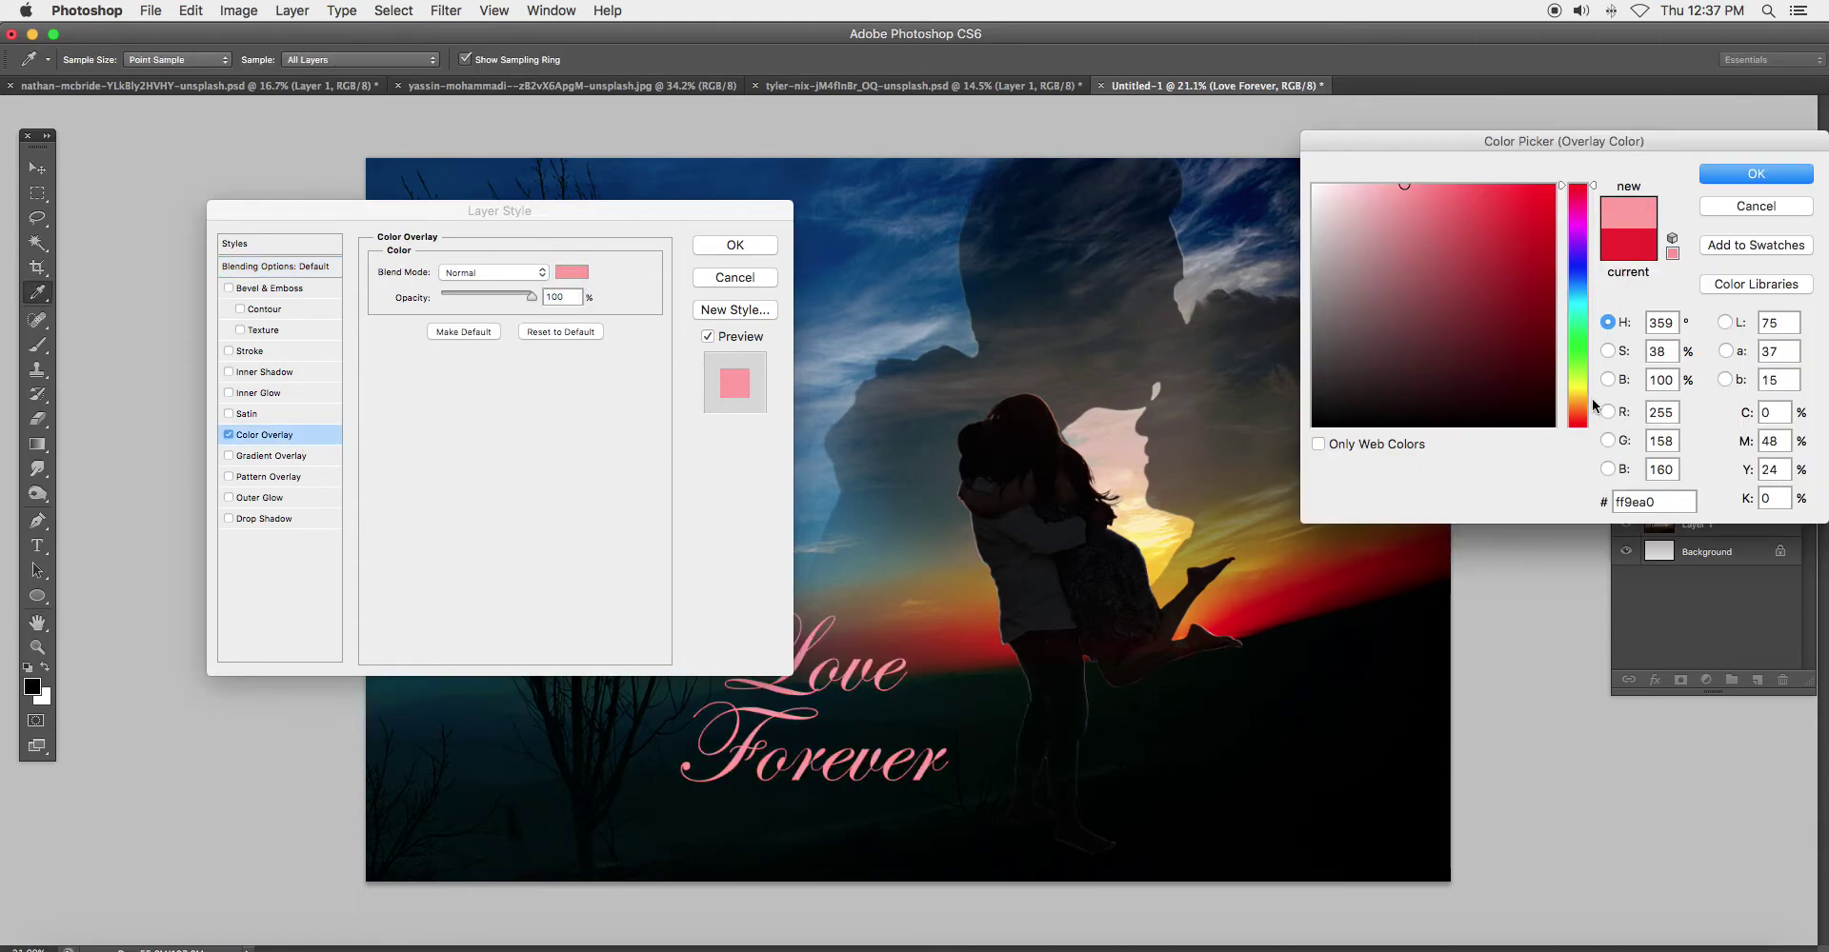
{"action": "left_click", "coordinate": [1578, 386]}
{"action": "left_click", "coordinate": [1401, 196]}
{"action": "left_click_drag", "start_coordinate": [1401, 196], "coordinate": [1386, 185]}
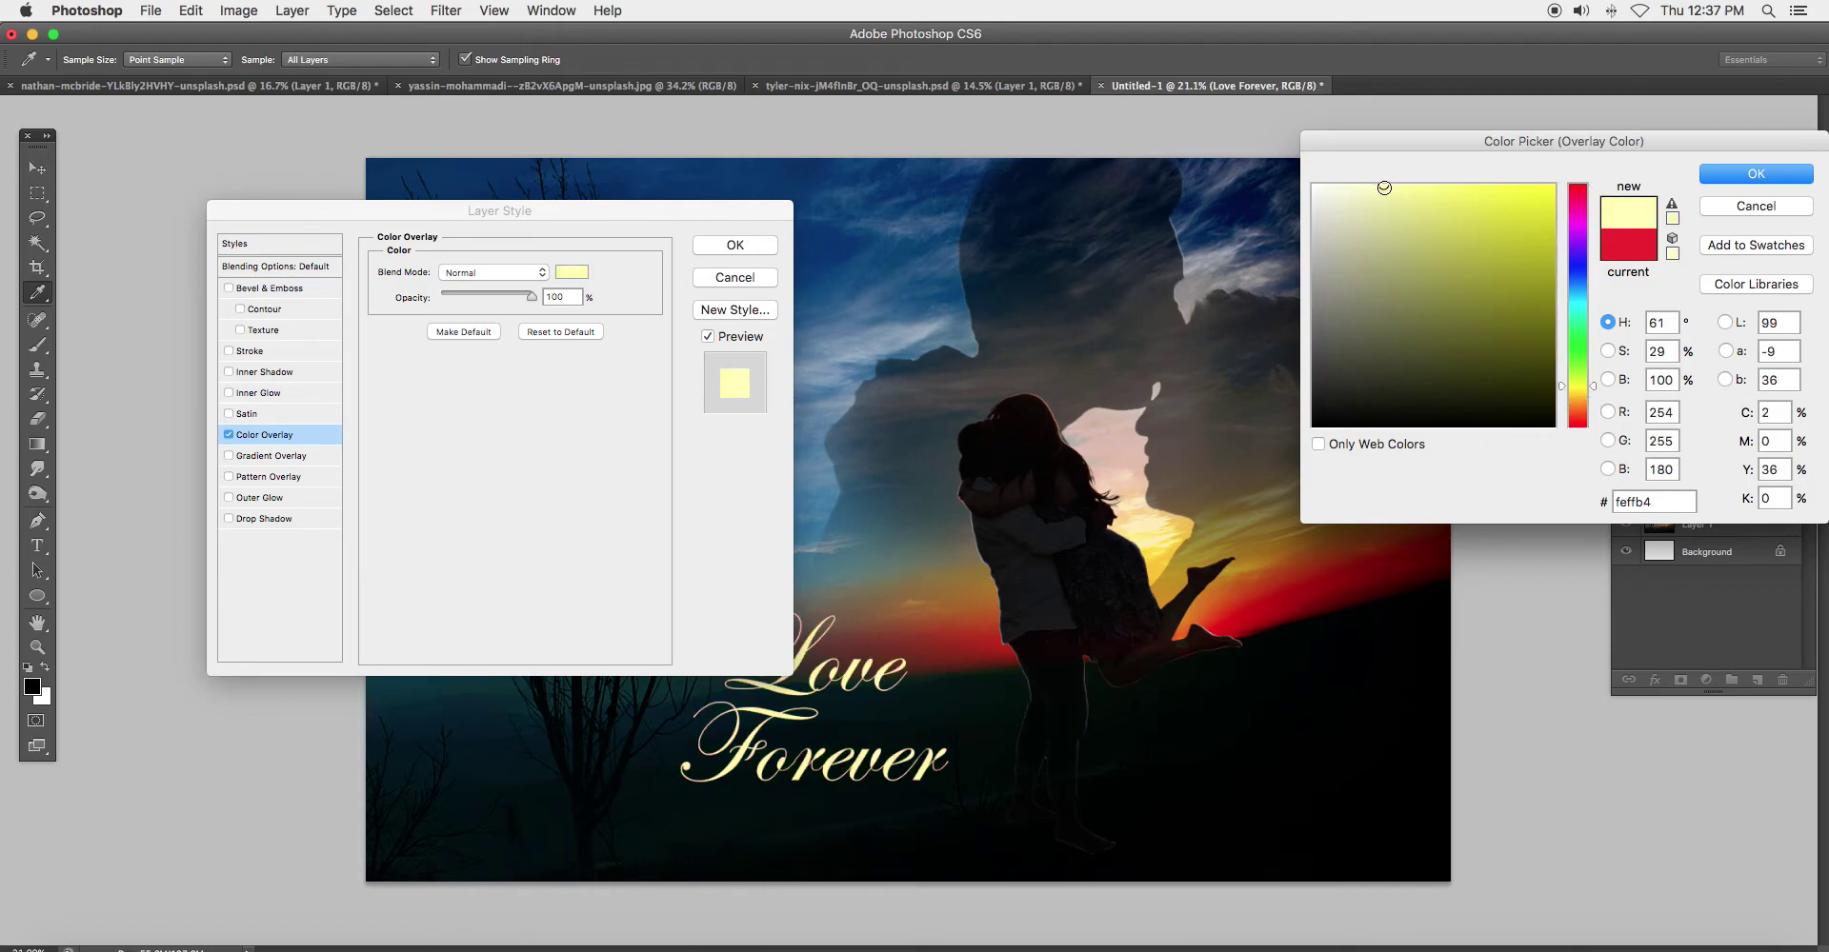
{"action": "left_click", "coordinate": [1755, 174]}
{"action": "left_click_drag", "start_coordinate": [660, 206], "coordinate": [559, 194]}
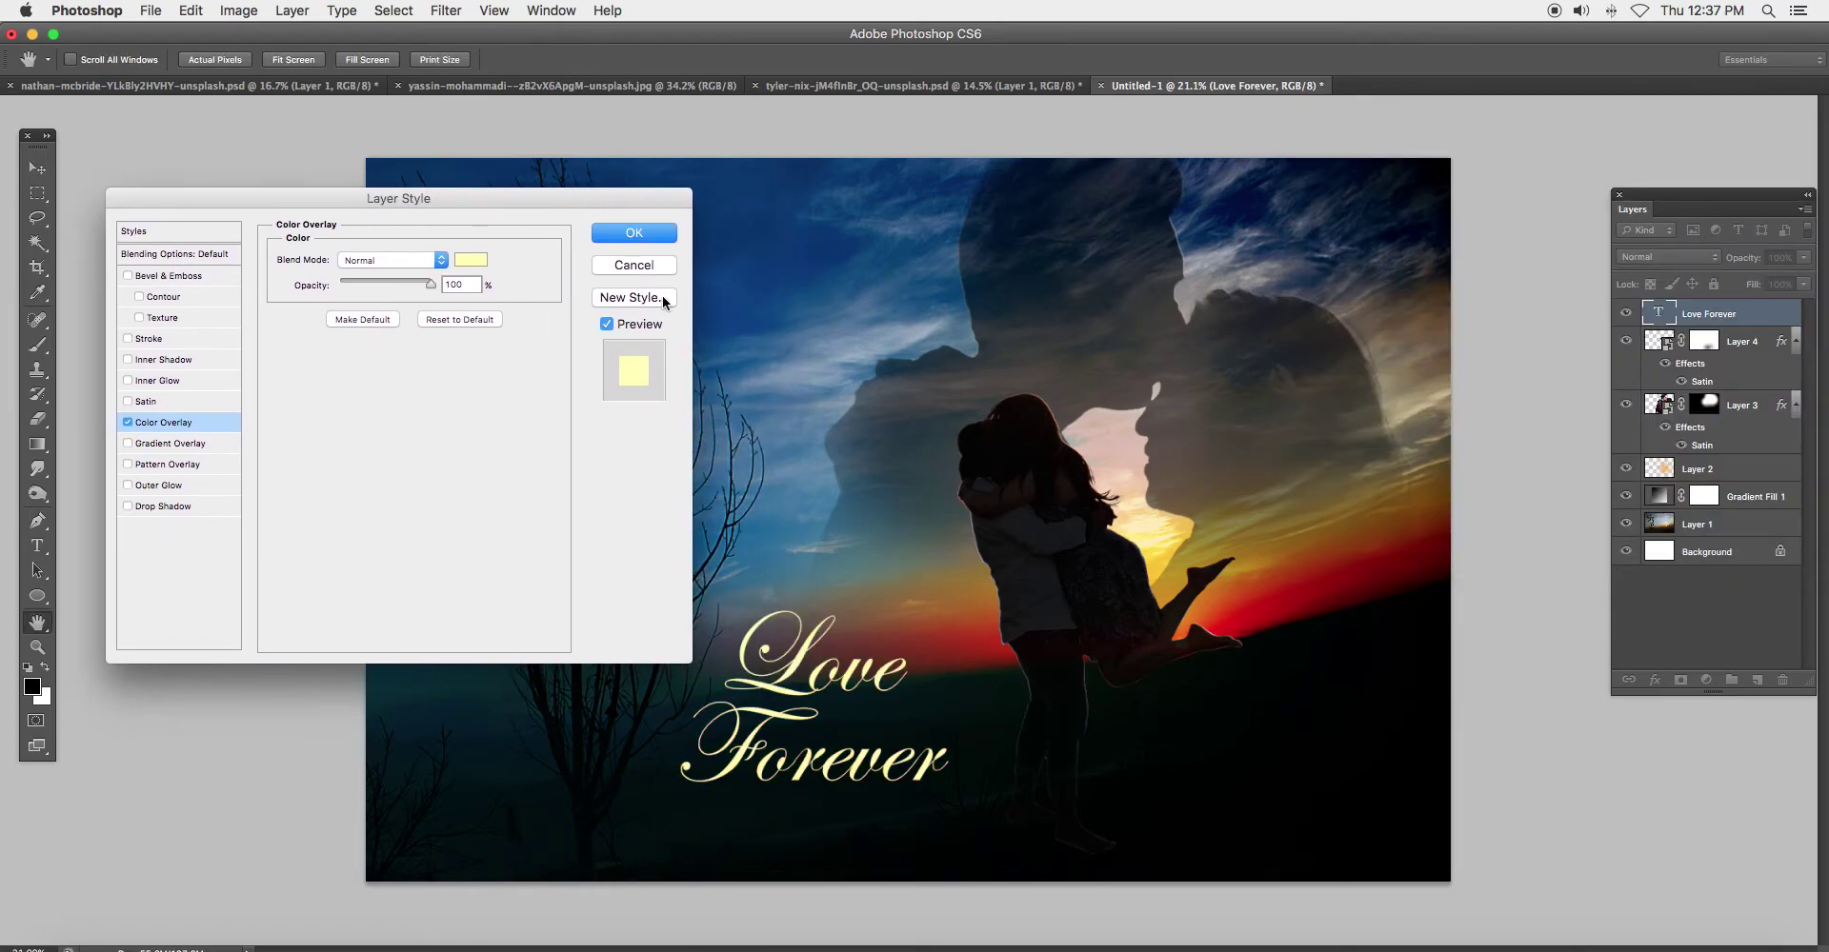
Add a Drop Shadow at 14 px distance and apply the layer styles
{"action": "left_click", "coordinate": [186, 506]}
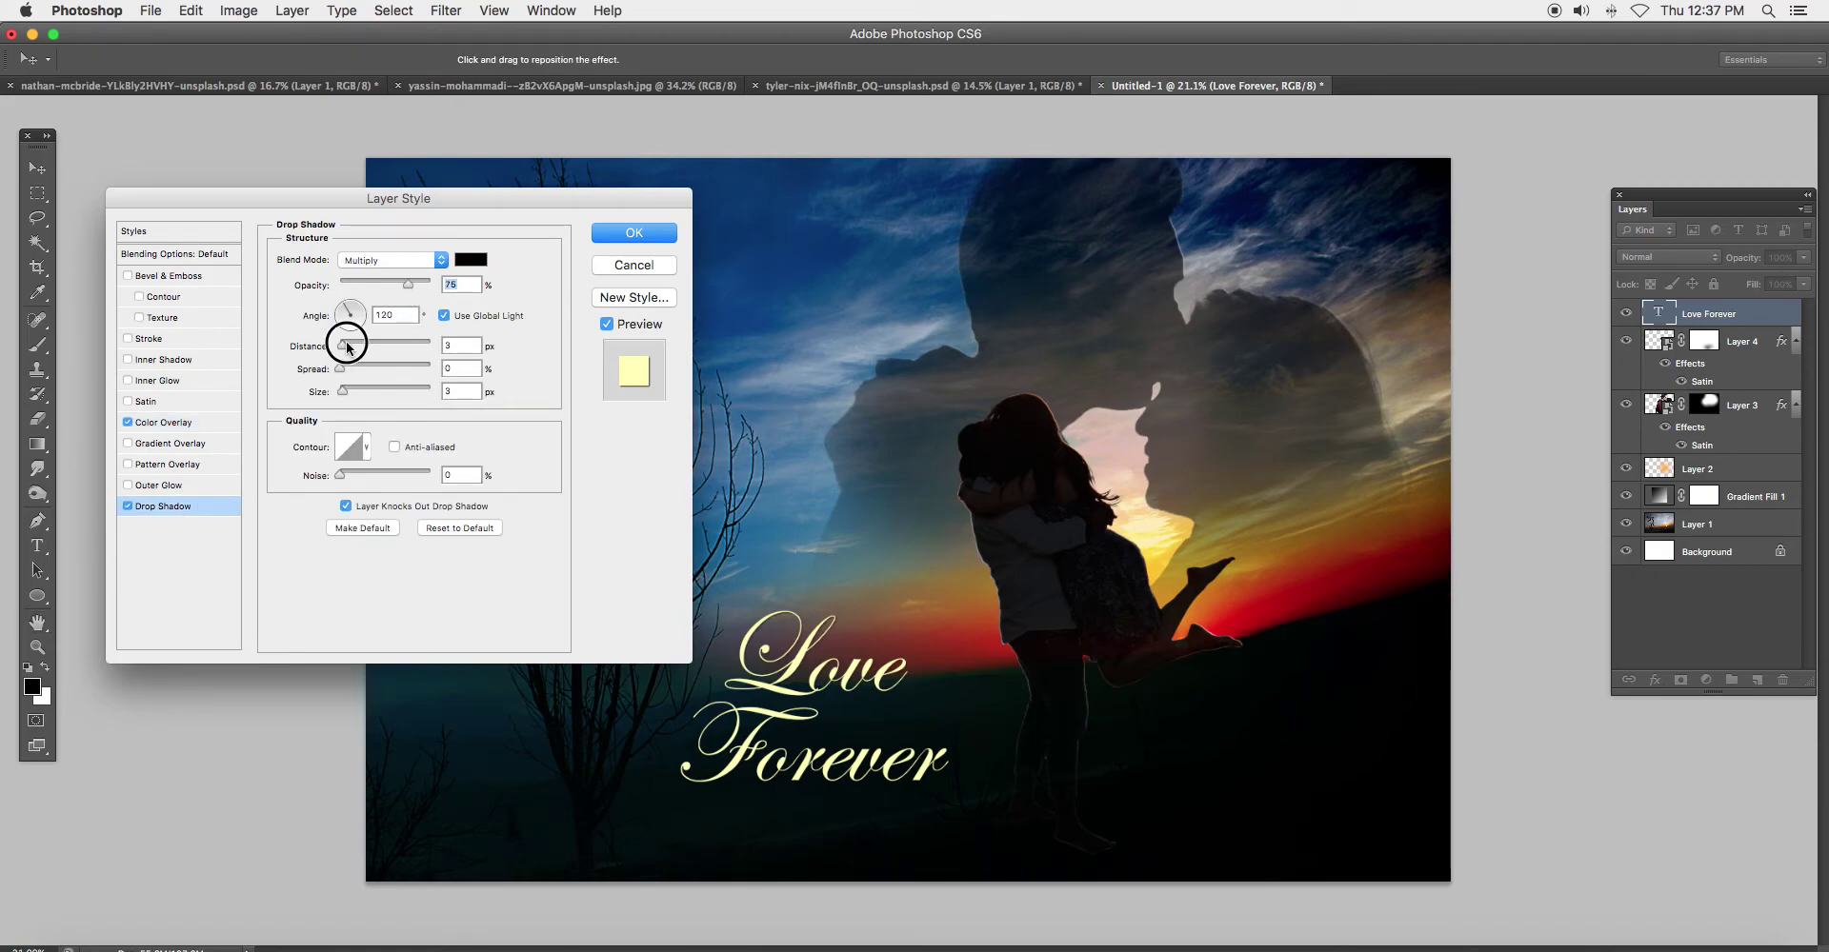
{"action": "left_click_drag", "start_coordinate": [346, 343], "coordinate": [356, 343]}
{"action": "left_click", "coordinate": [631, 233]}
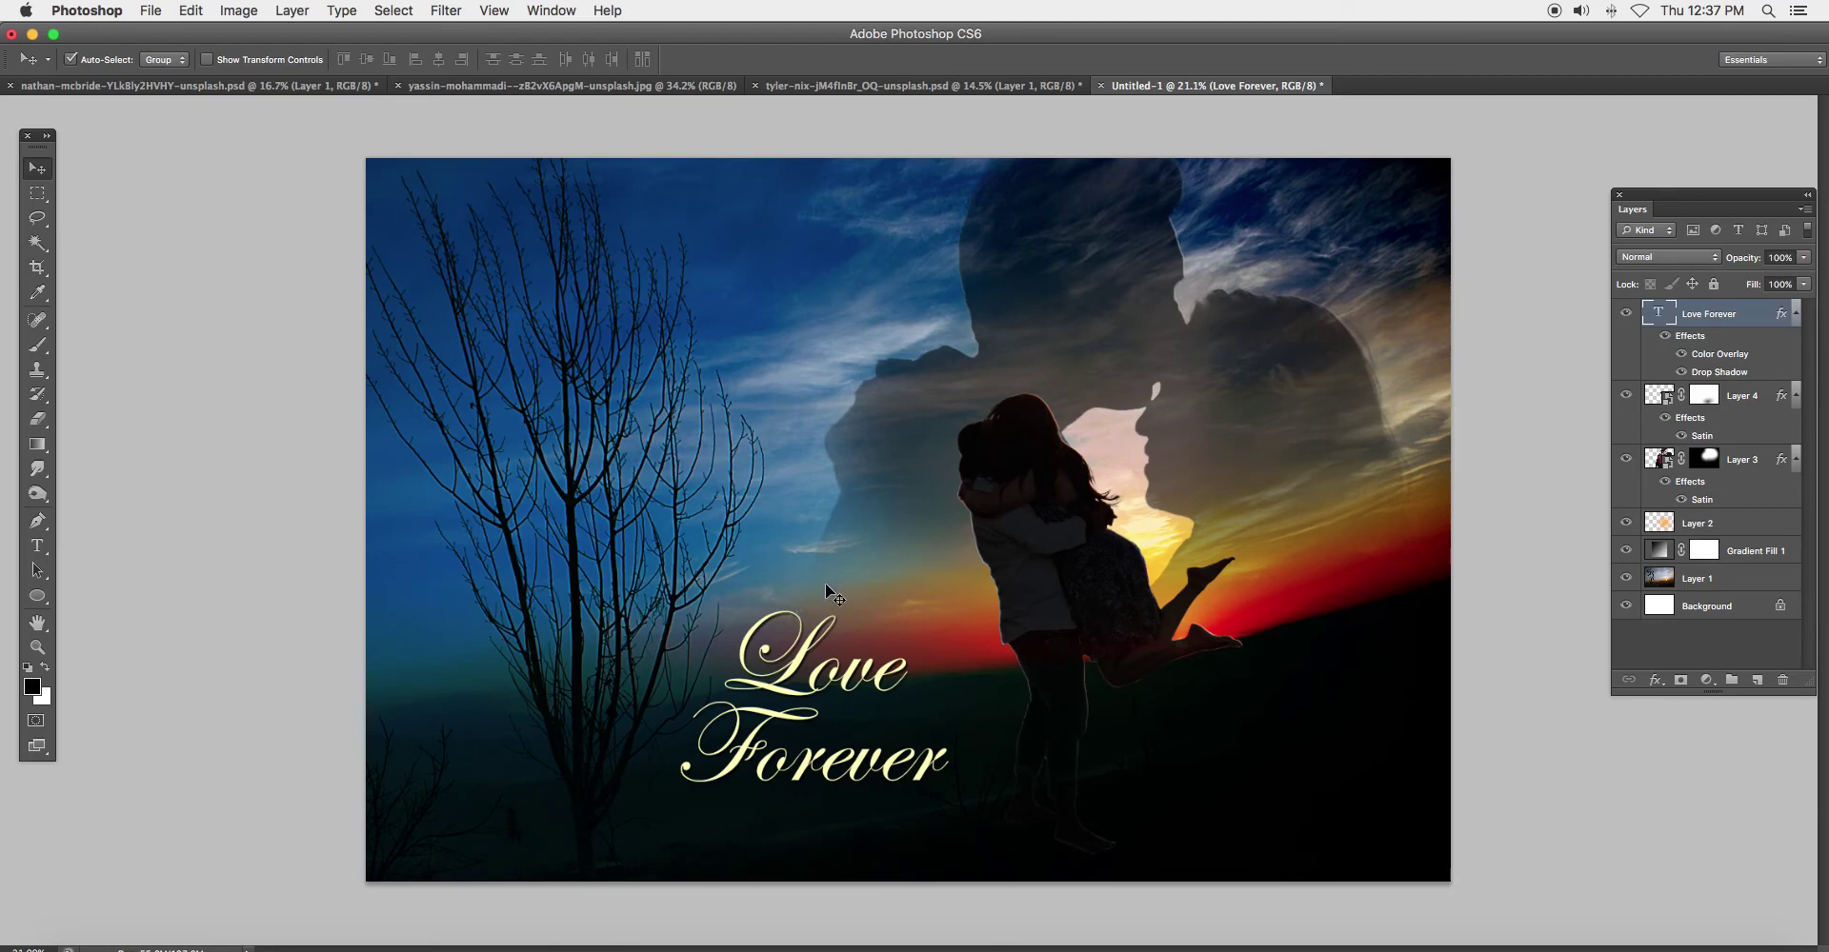
{"action": "key", "text": "ctrl+0"}
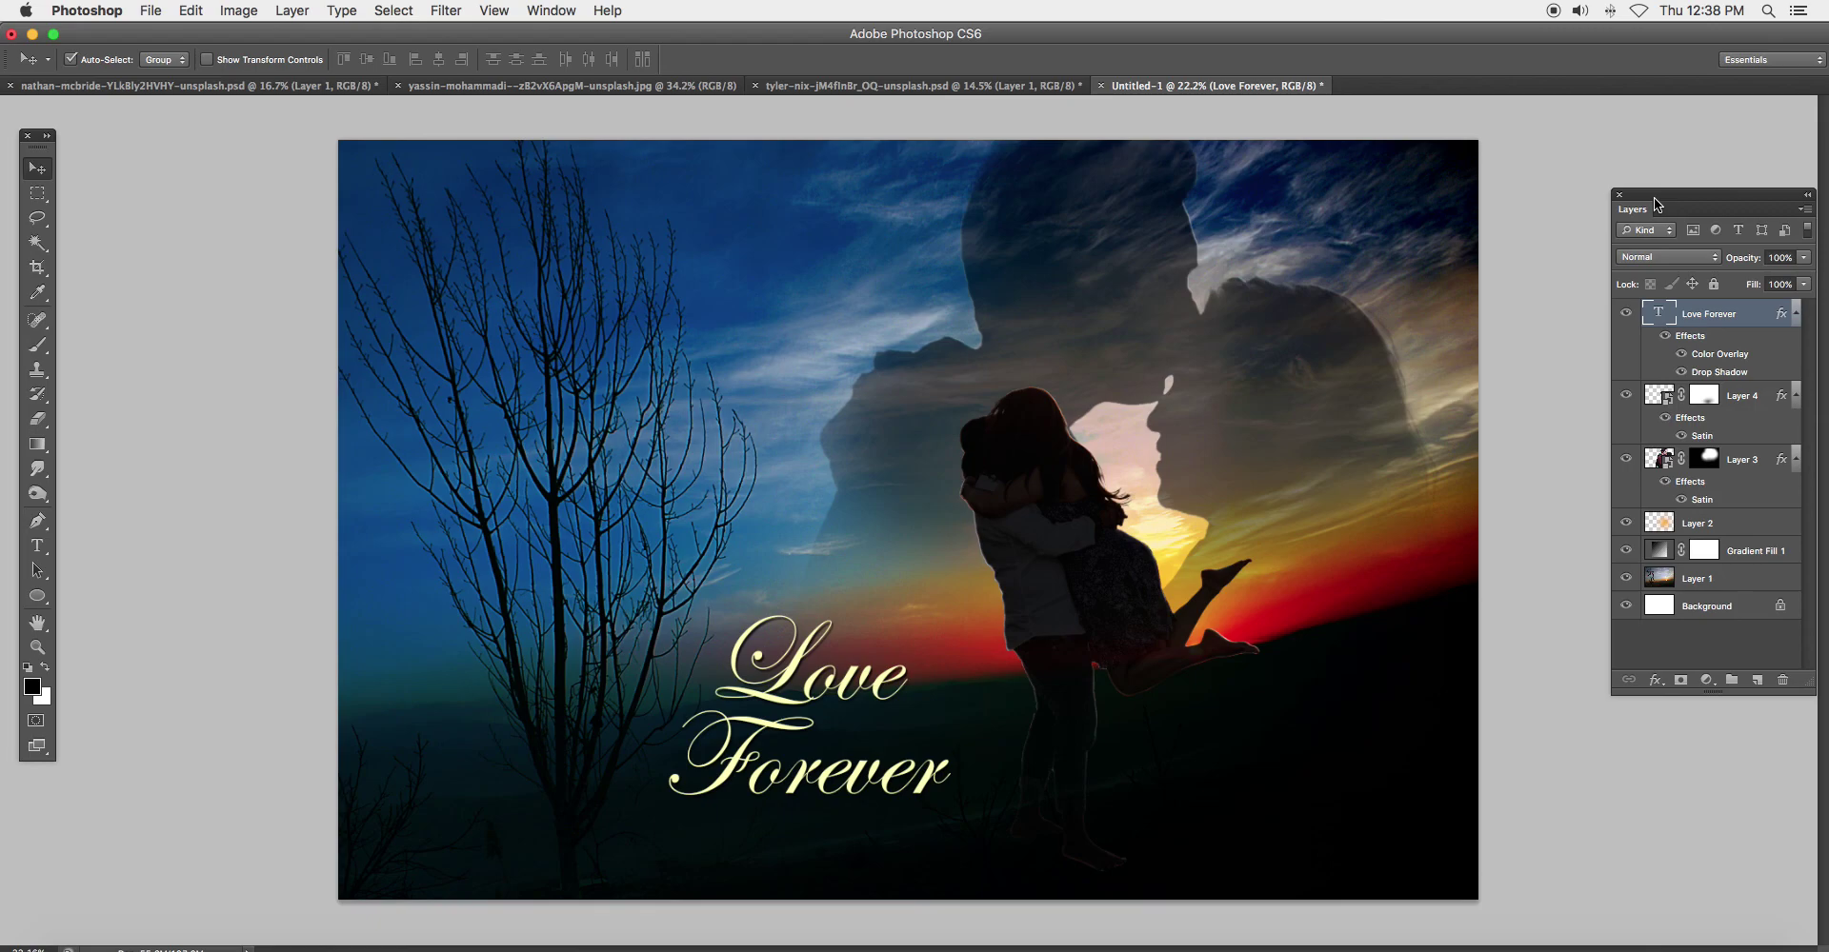
{"action": "right_click", "coordinate": [1109, 929]}
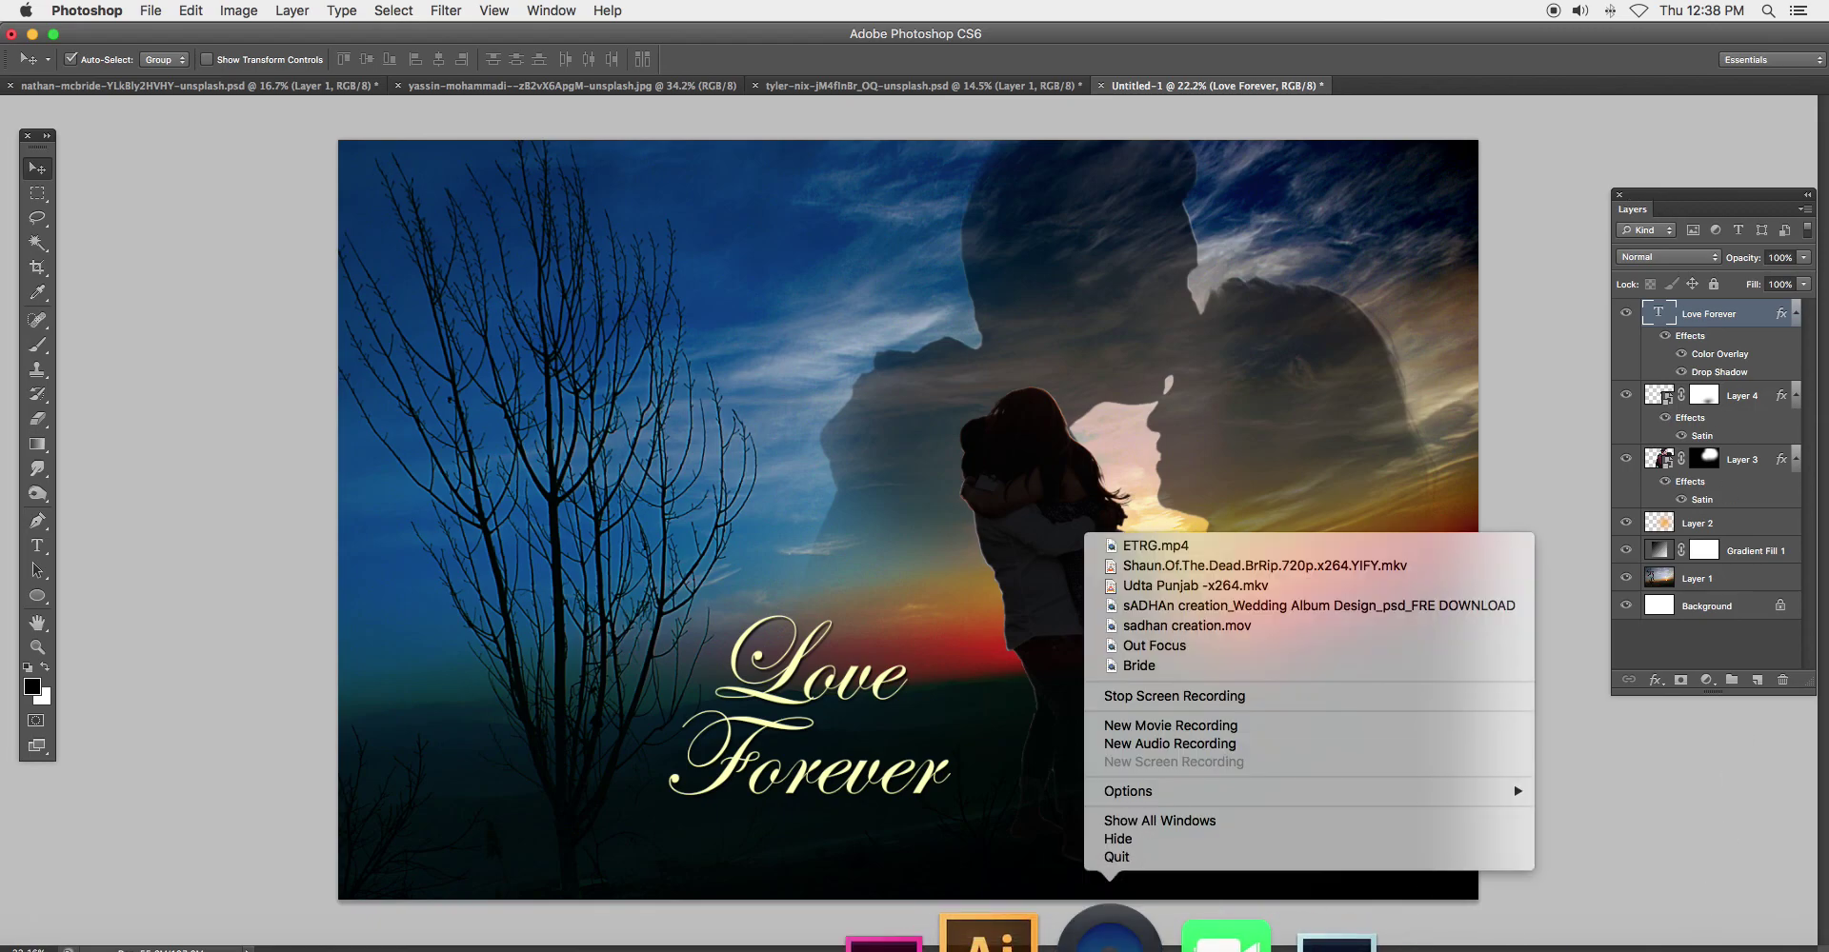